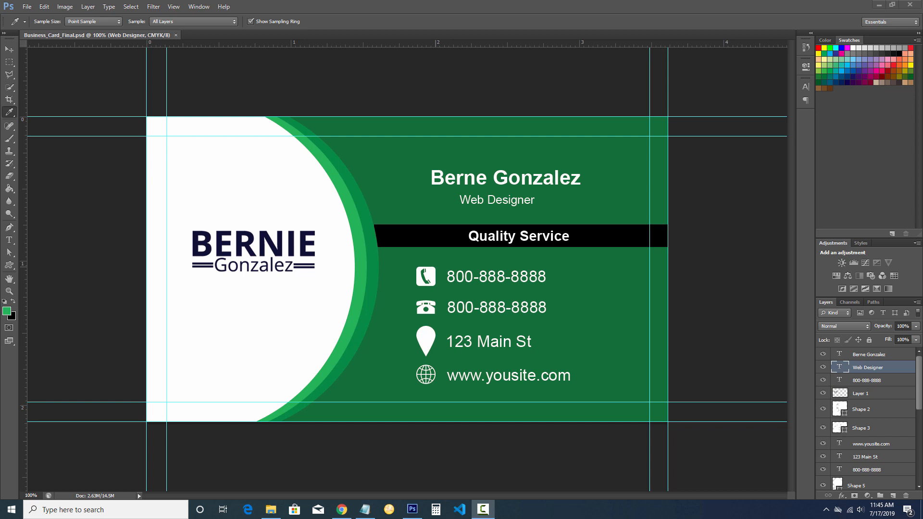
Step: Switch to Chrome and open the vistaprint.com website
left_click(501, 3)
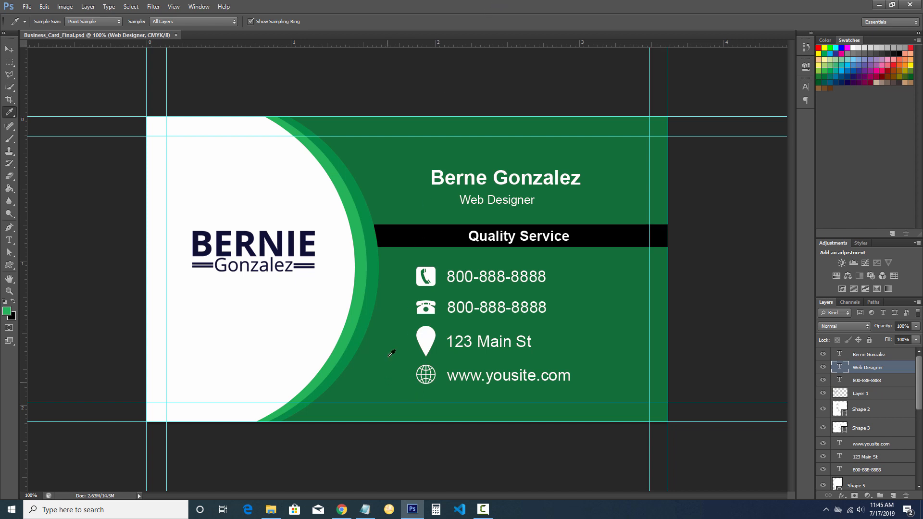
left_click(342, 510)
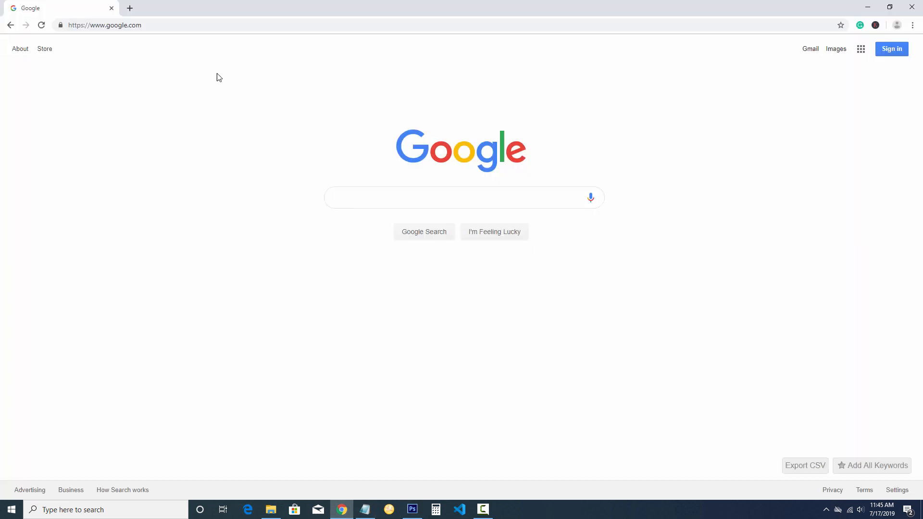
left_click(187, 29)
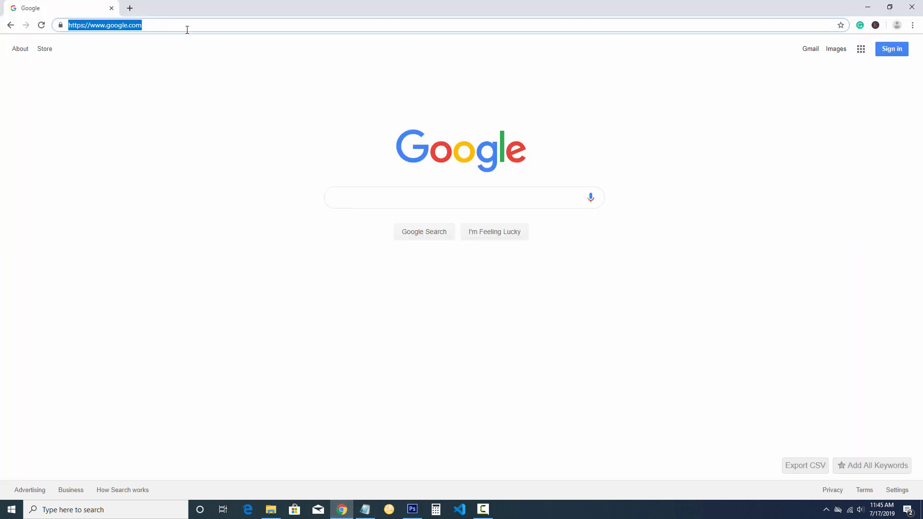
type("vistaprint")
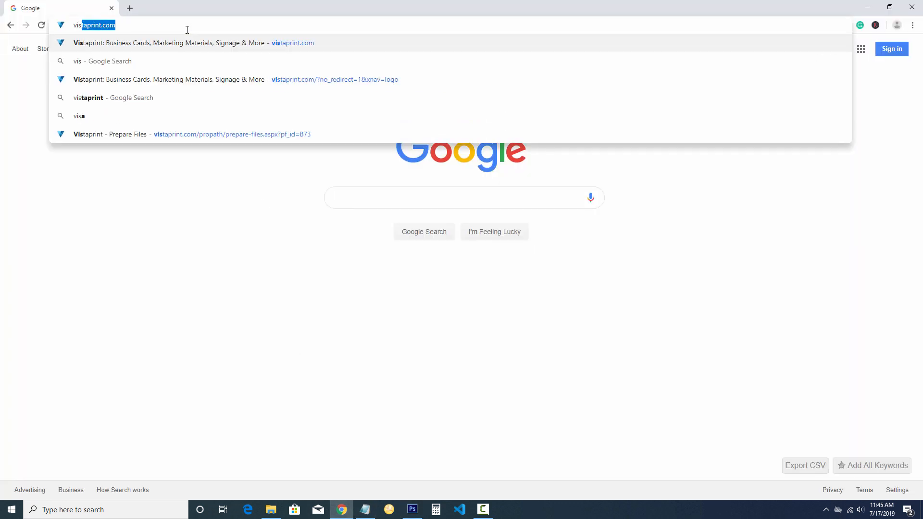
key("Return")
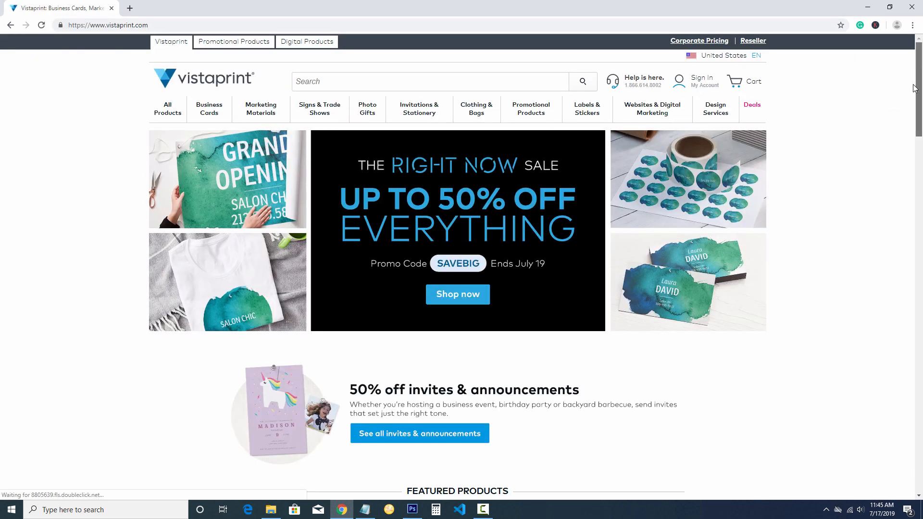
Step: Open Vistaprint's page for uploading your own designs and choose the Business Cards - Standard product
scroll(910, 167, "down", 6)
scroll(910, 167, "down", 20)
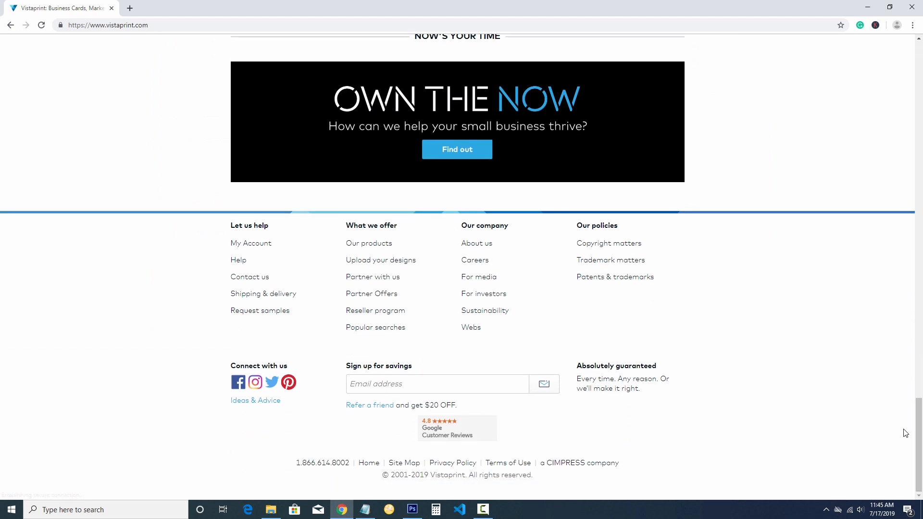
left_click(362, 265)
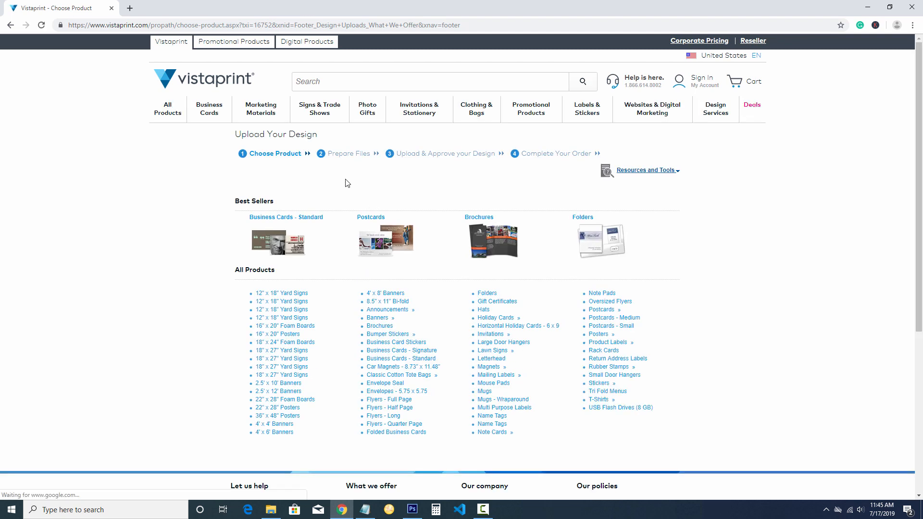
left_click(305, 219)
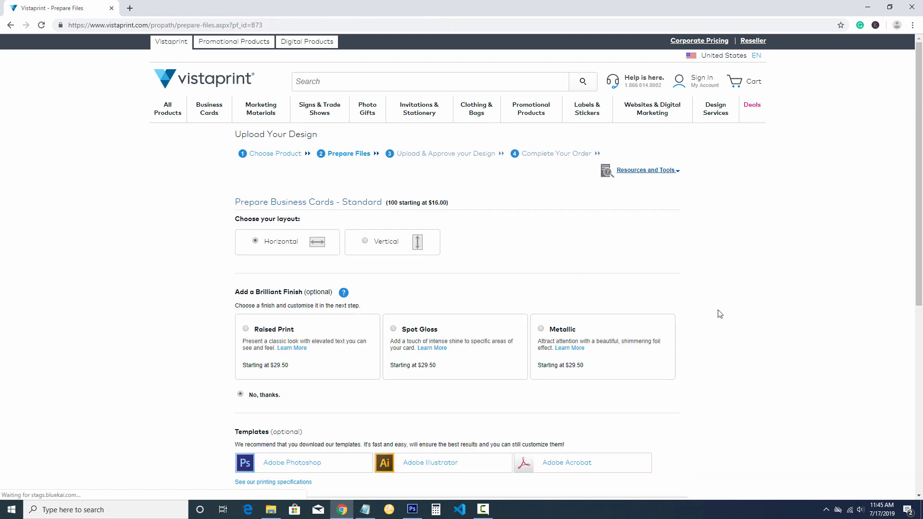
Step: Download the Adobe Photoshop template for standard horizontal business cards, saving Vistaprint_Business_Cards-Standard as a zip in the Final folder
scroll(769, 327, "down", 3)
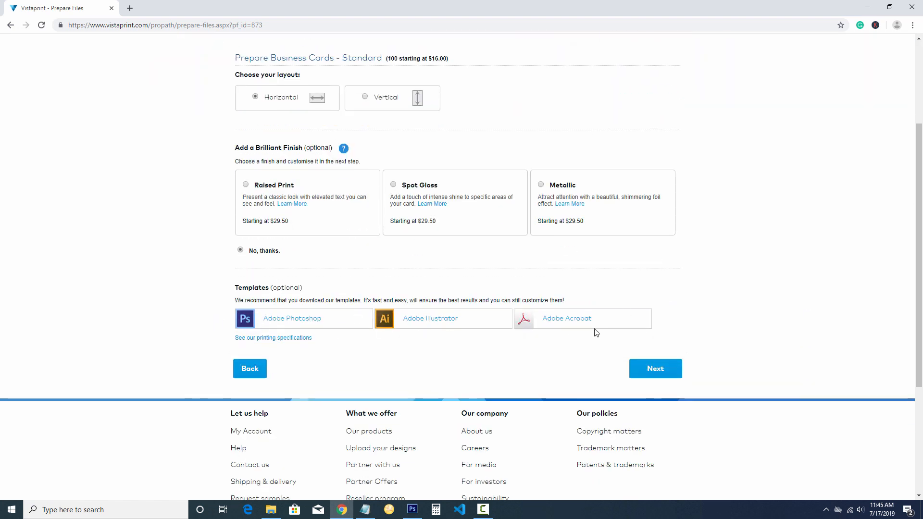
left_click(290, 323)
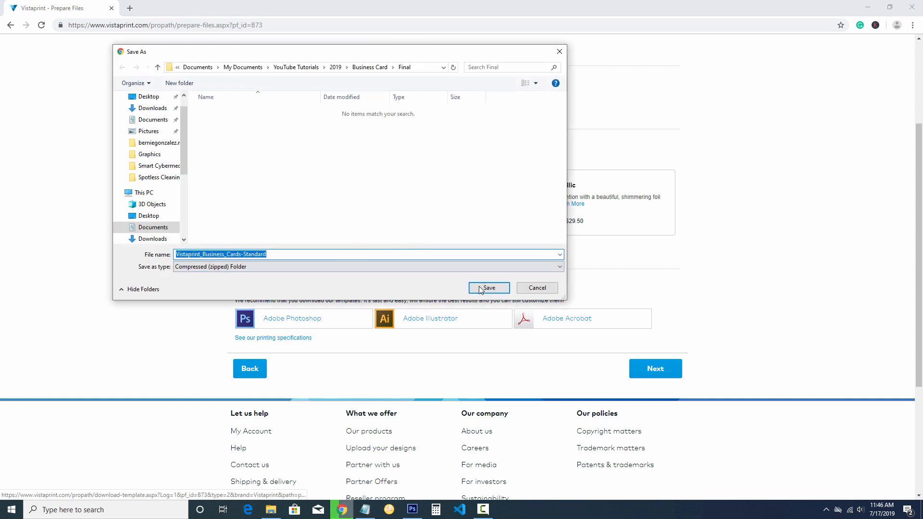
left_click(481, 290)
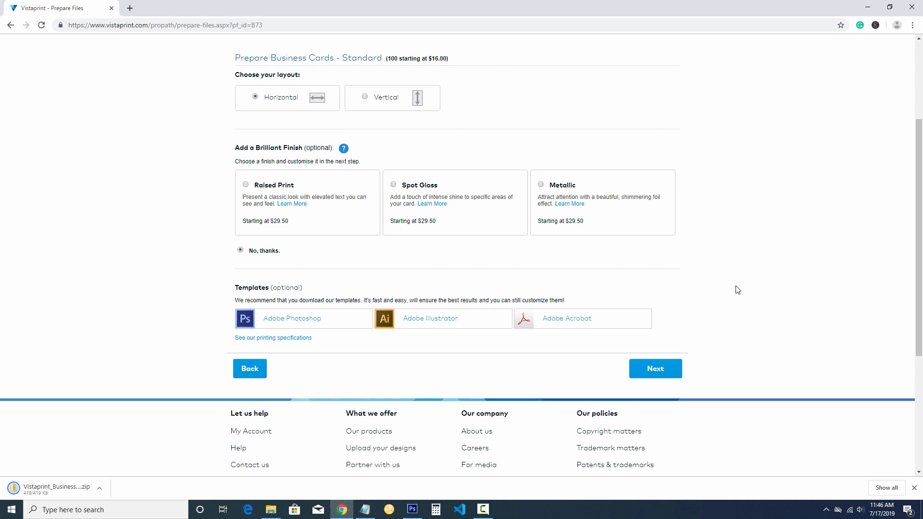
Step: Show the downloaded Vistaprint_Business_Cards-Standard zip in its folder and extract all its files to the suggested destination
left_click(100, 490)
left_click(107, 457)
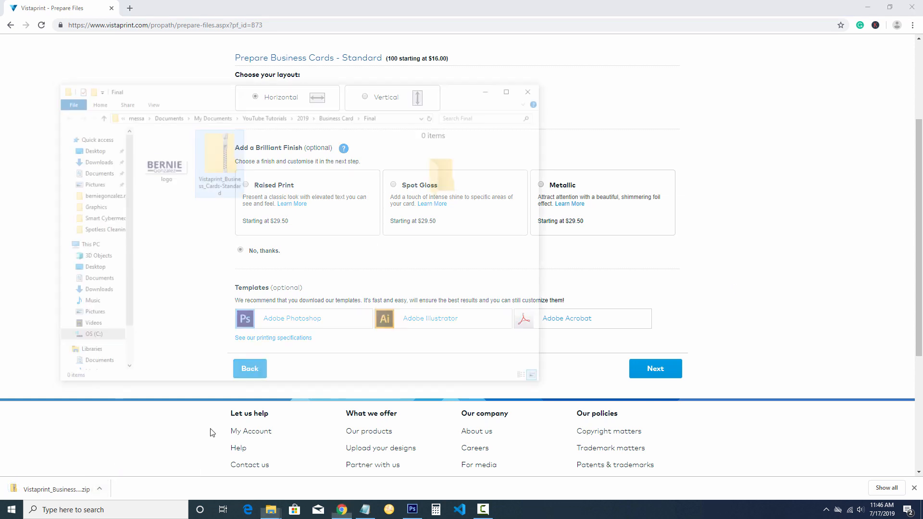
left_click(513, 88)
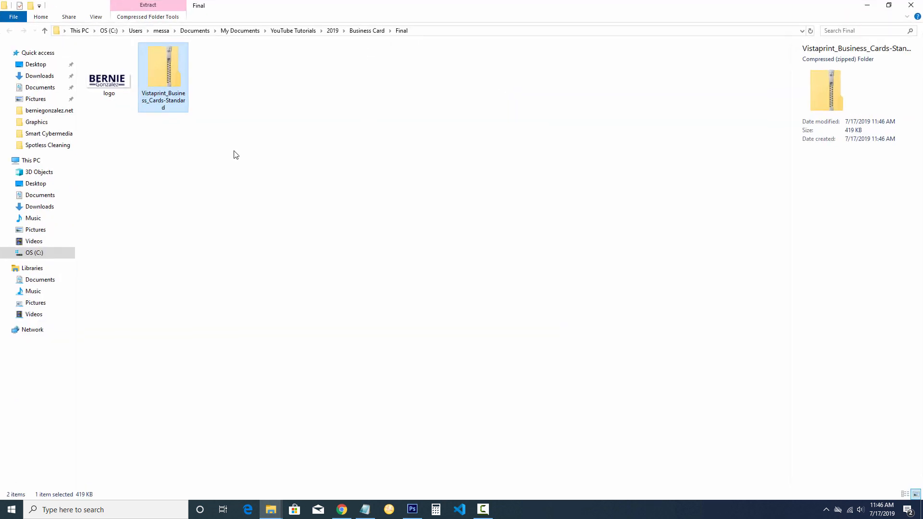
left_click(159, 73)
right_click(158, 71)
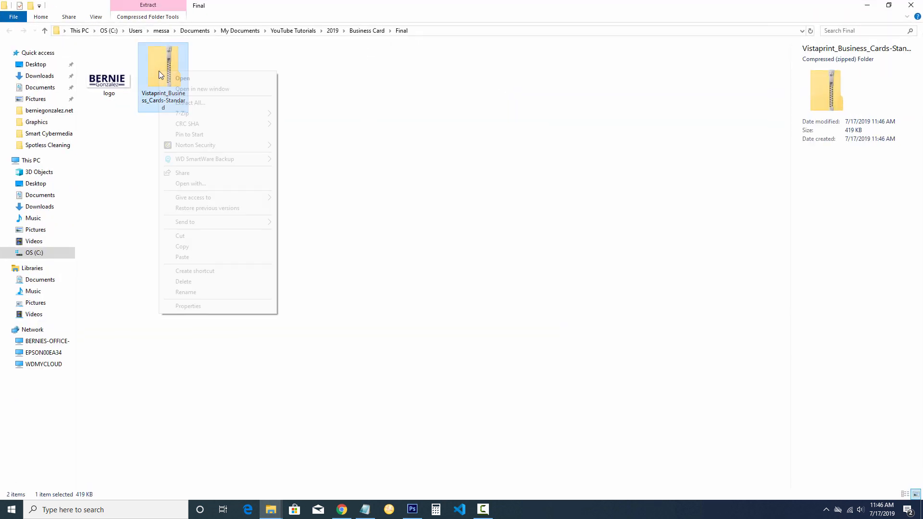
left_click(182, 101)
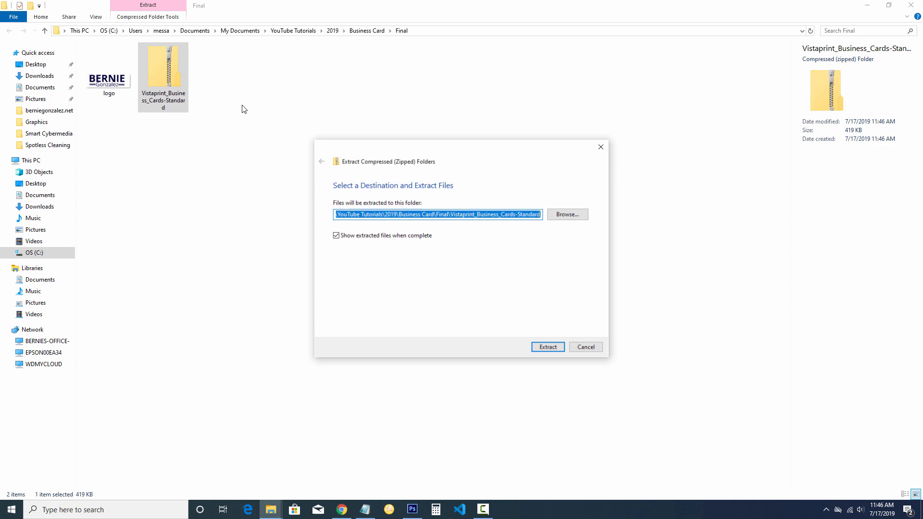
left_click(550, 344)
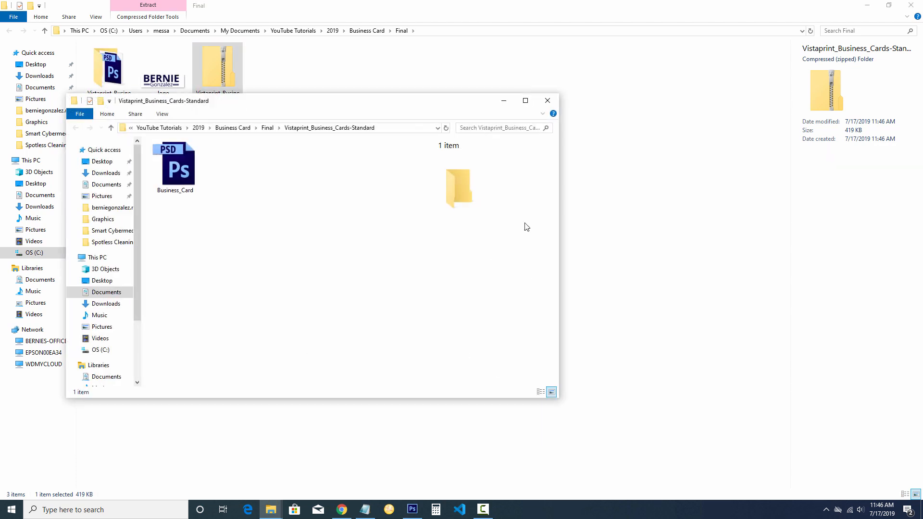
Step: Open the extracted Business_Card PSD template in Photoshop and hide its Guides layer
left_click(526, 104)
left_click(104, 87)
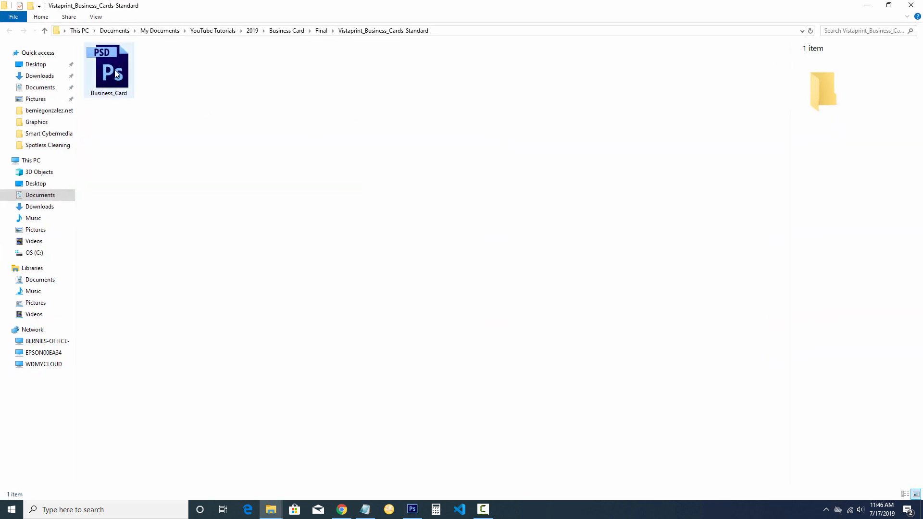
double_click(105, 87)
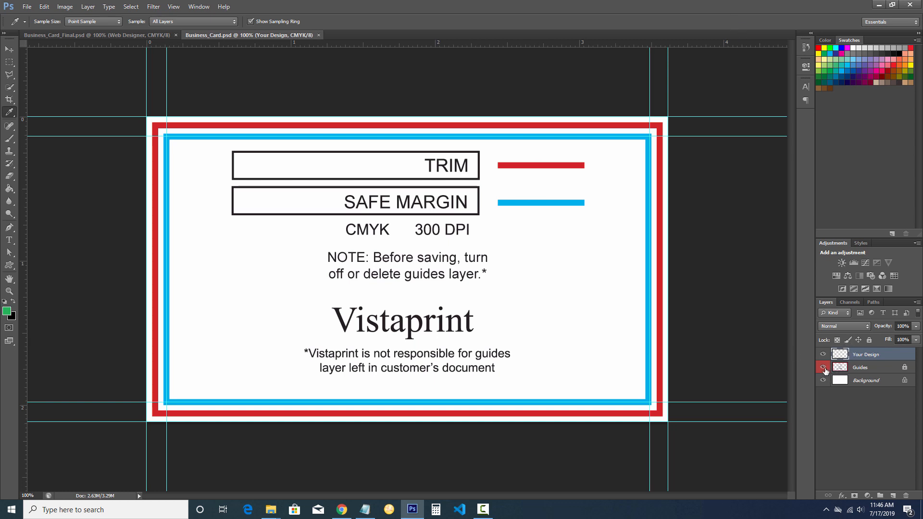
left_click(824, 368)
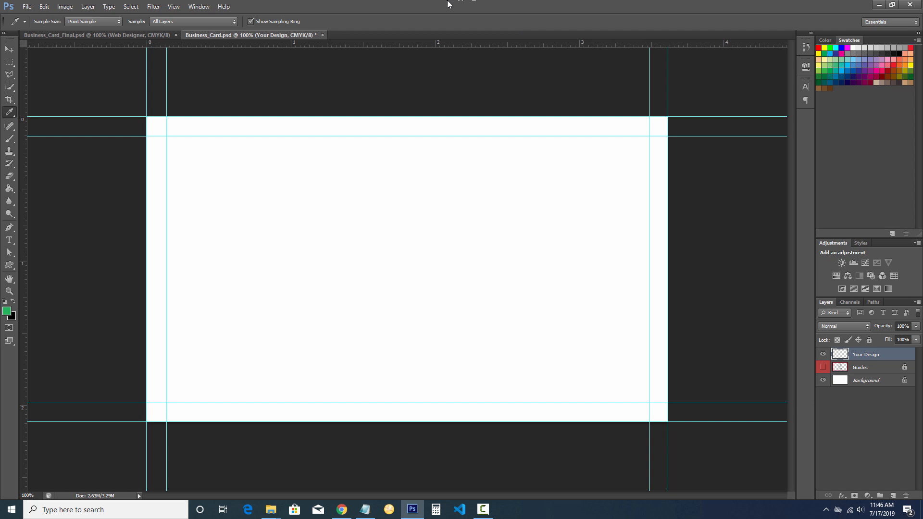
Step: Check the template's colour mode, document size and resolution, leaving the image size settings unchanged
left_click(66, 7)
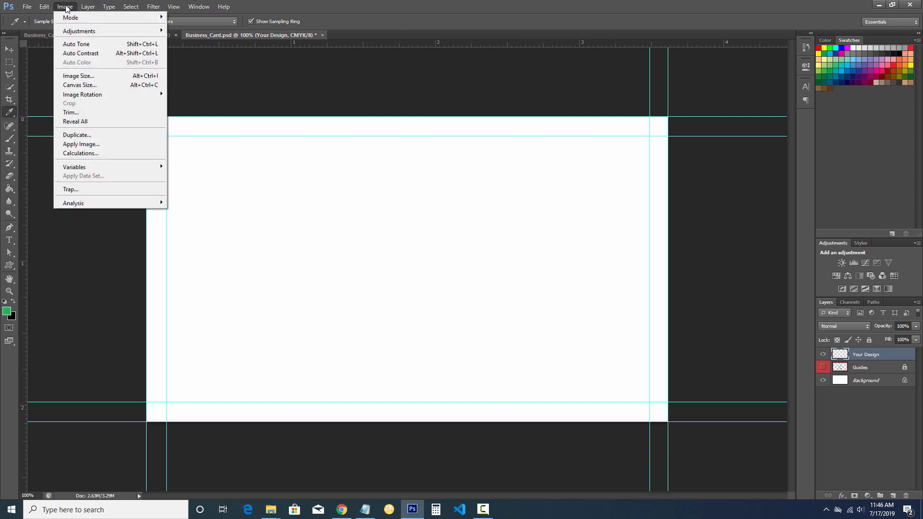
mouse_move(75, 18)
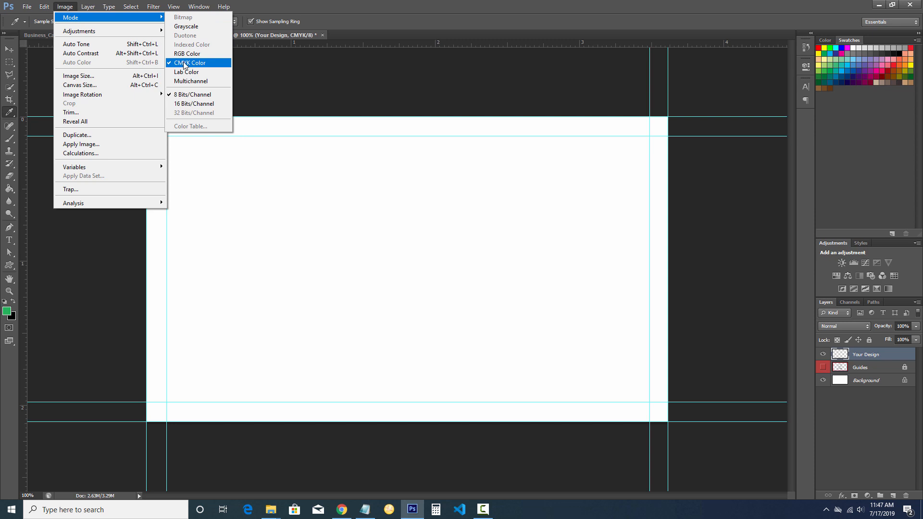
left_click(83, 76)
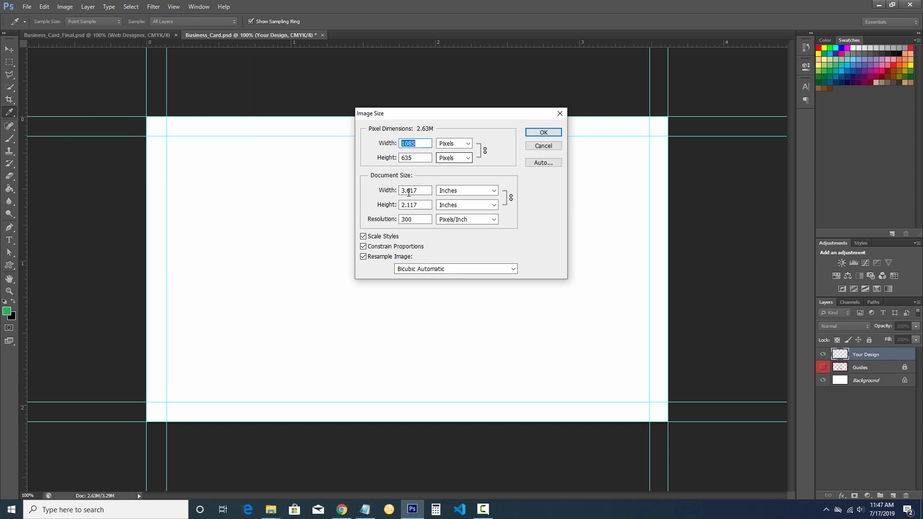
left_click_drag(425, 191, 355, 193)
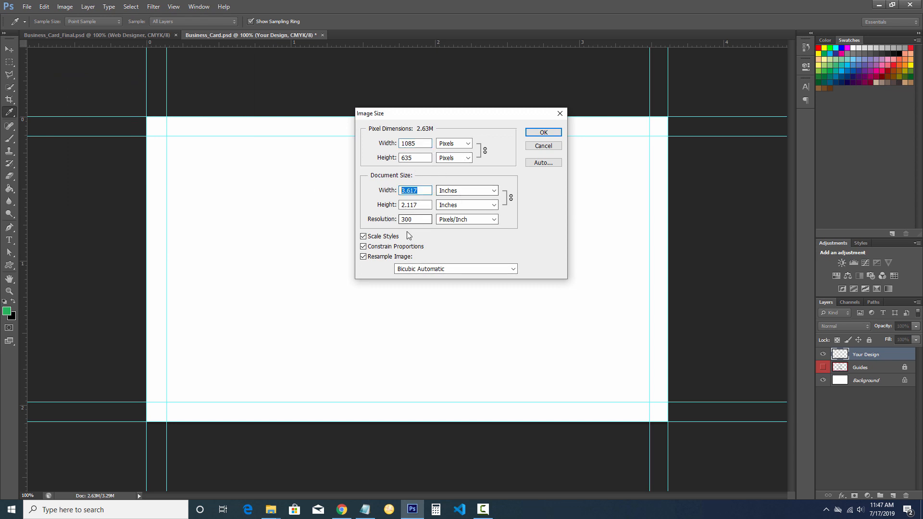
left_click_drag(428, 220, 276, 223)
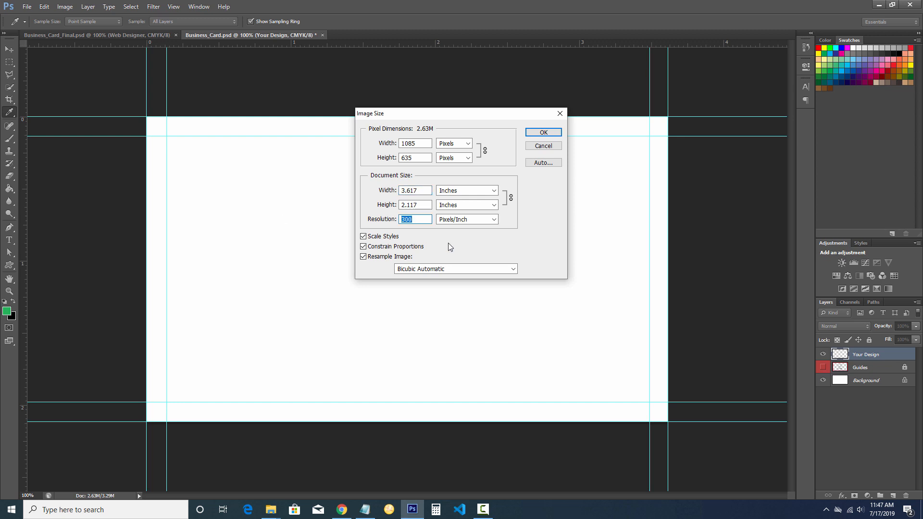
left_click(543, 146)
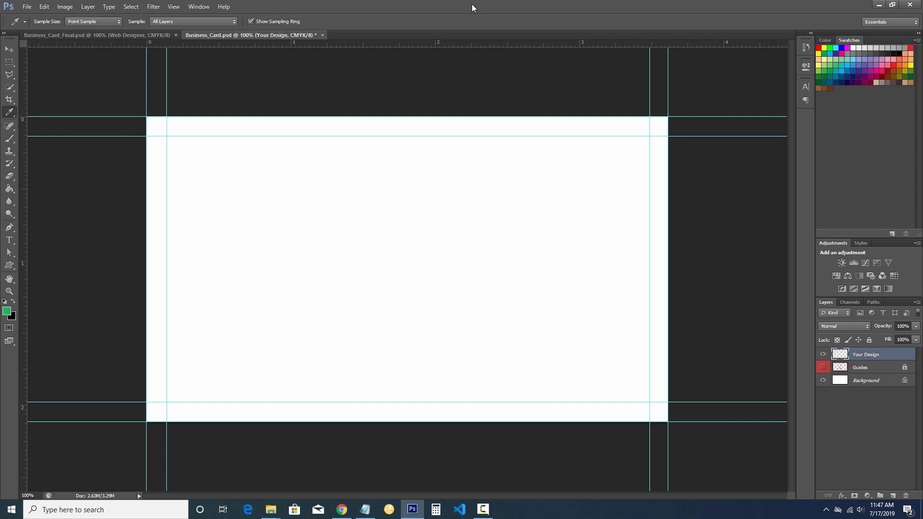
Step: Set the foreground colour to 13703a and fill the Your Design layer with it using the Paint Bucket
key("alt+Tab")
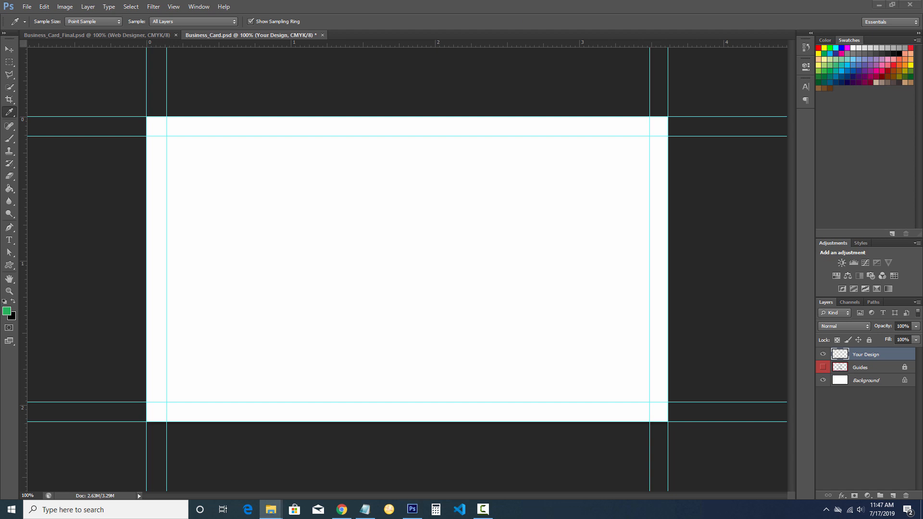
key("alt+Tab")
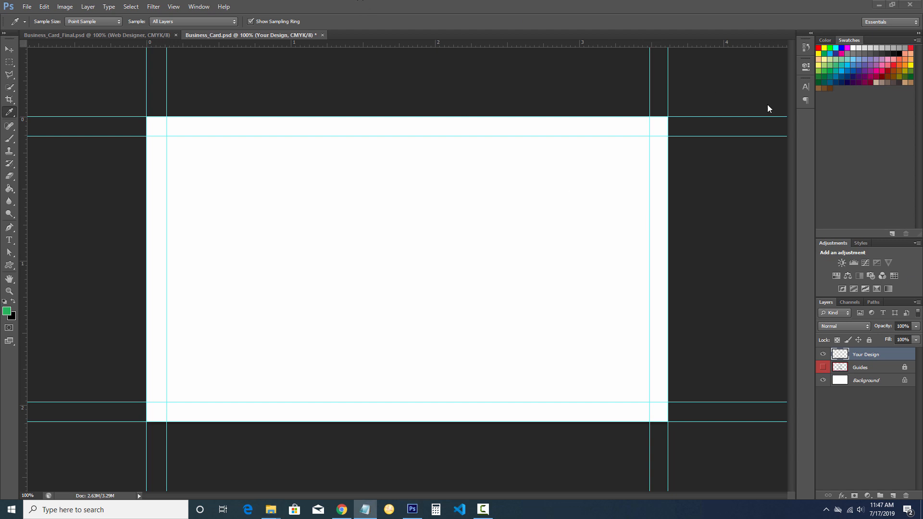
left_click(9, 191)
left_click(10, 194)
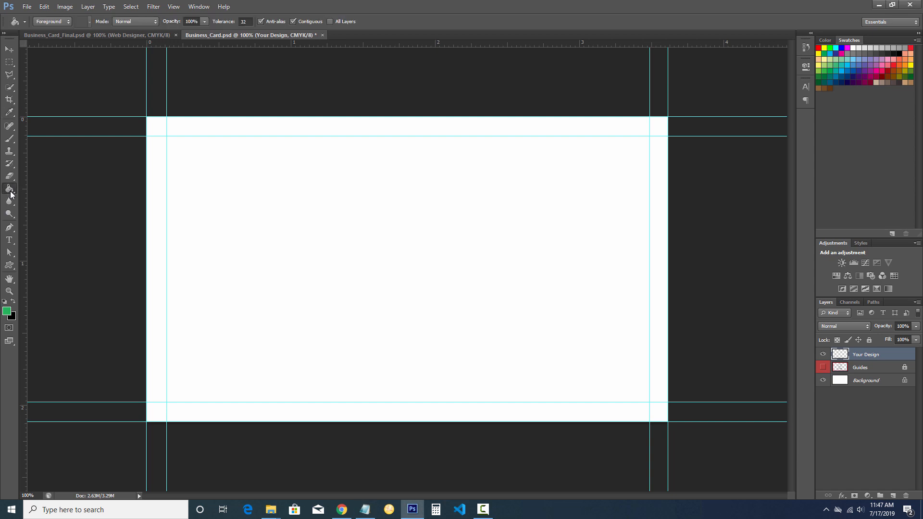
left_click(7, 312)
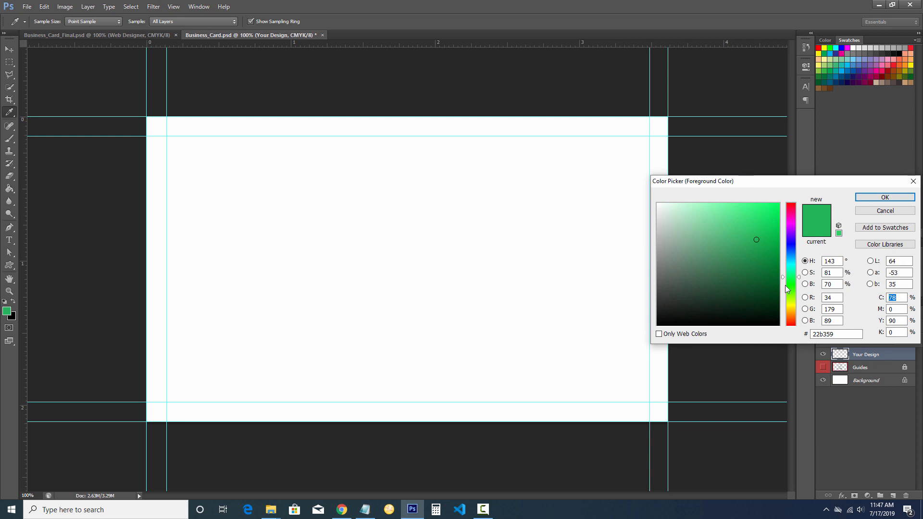
left_click(838, 335)
type("13703a")
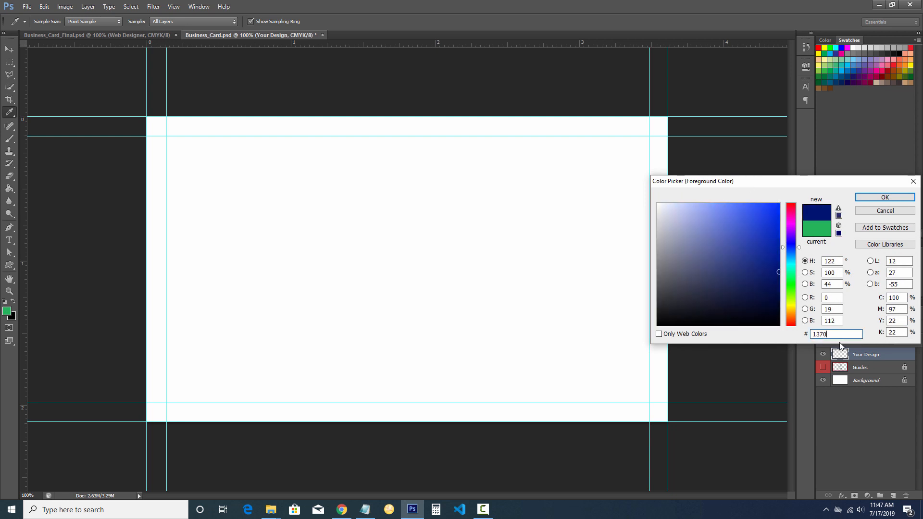
left_click(877, 200)
left_click(380, 211)
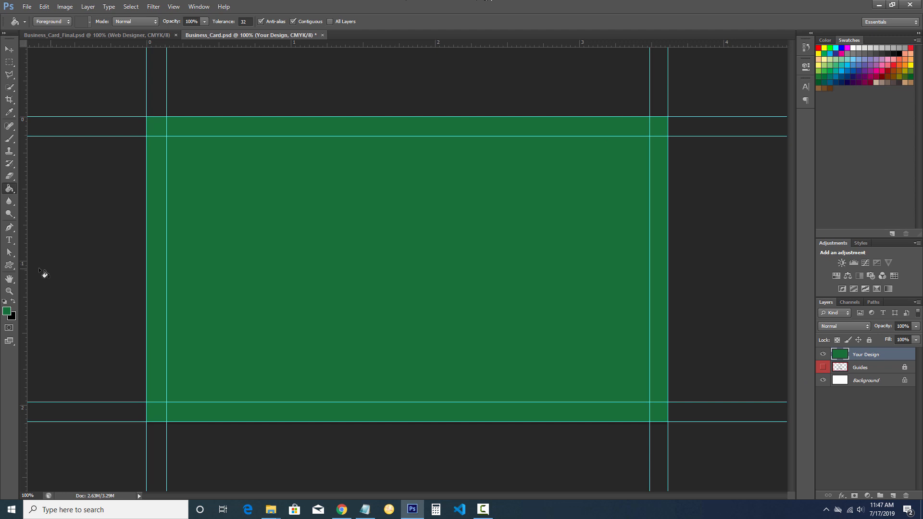
Step: Set the foreground colour to white (ffffff) and draw a circle about 759 px across over the card's left half with the Ellipse Tool
left_click(9, 270)
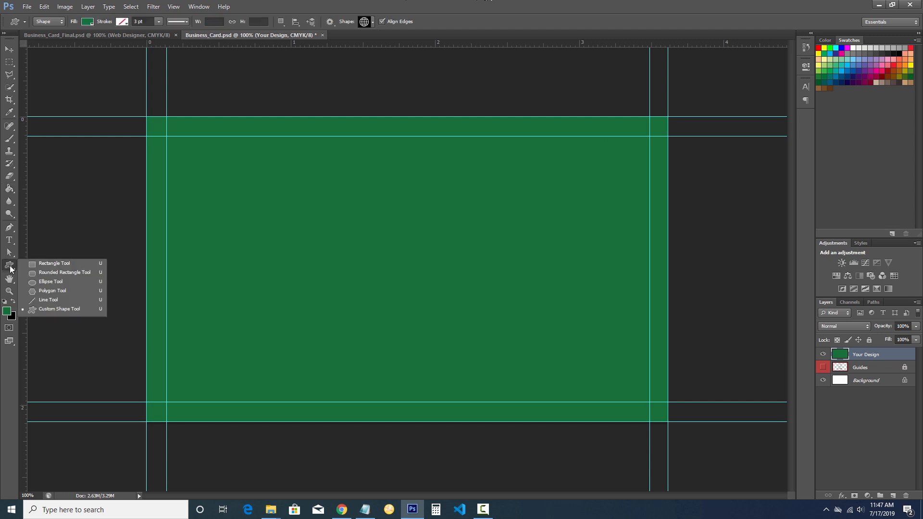
left_click(50, 283)
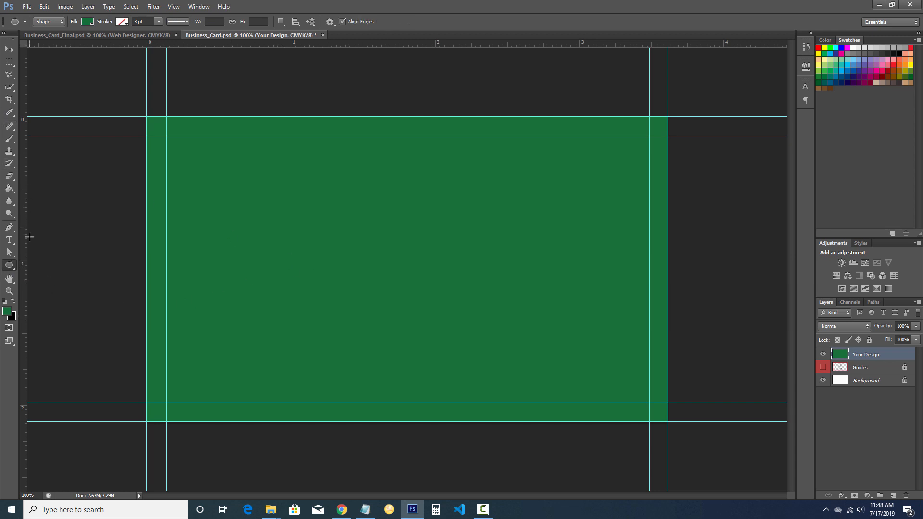
left_click(7, 313)
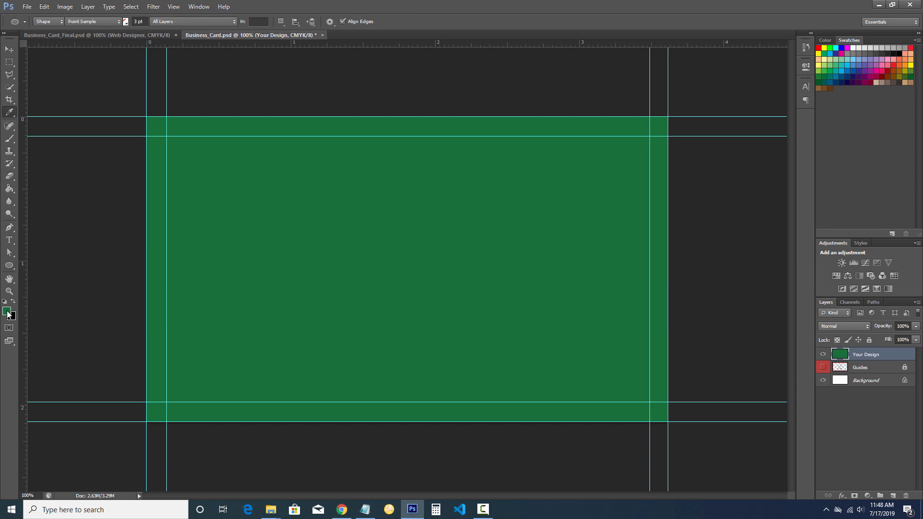
left_click_drag(670, 236, 430, 106)
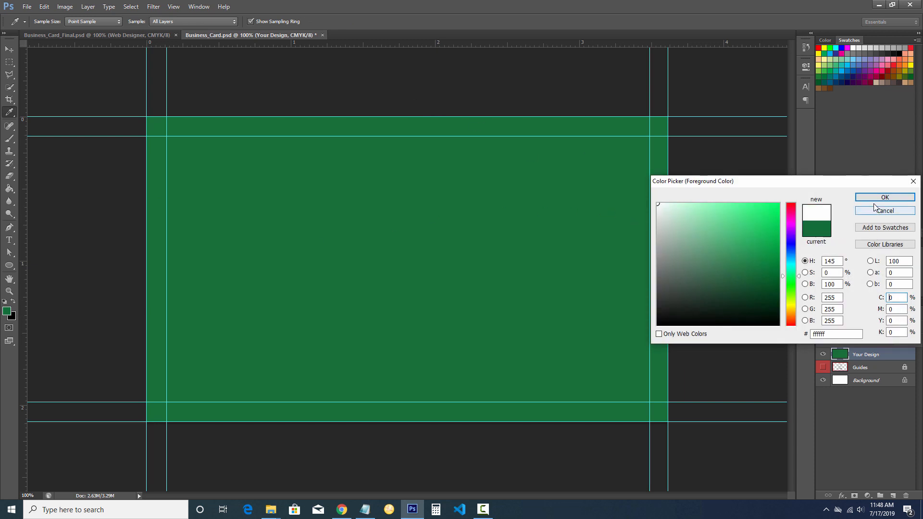
left_click(885, 197)
key("u")
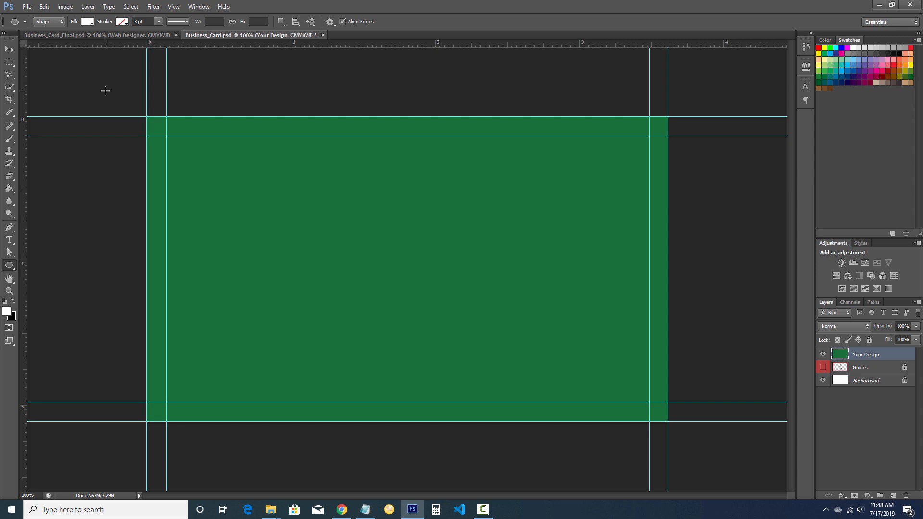
left_click_drag(105, 90, 465, 515)
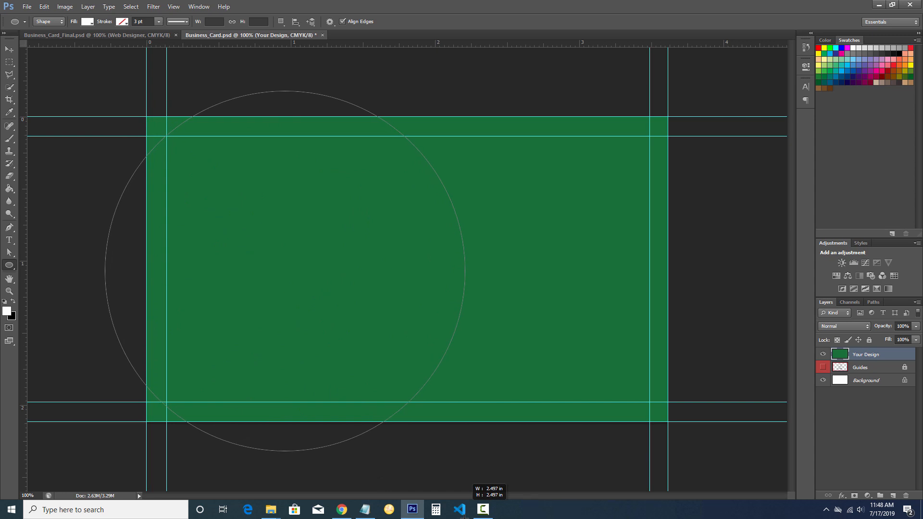
left_click_drag(465, 516, 469, 517)
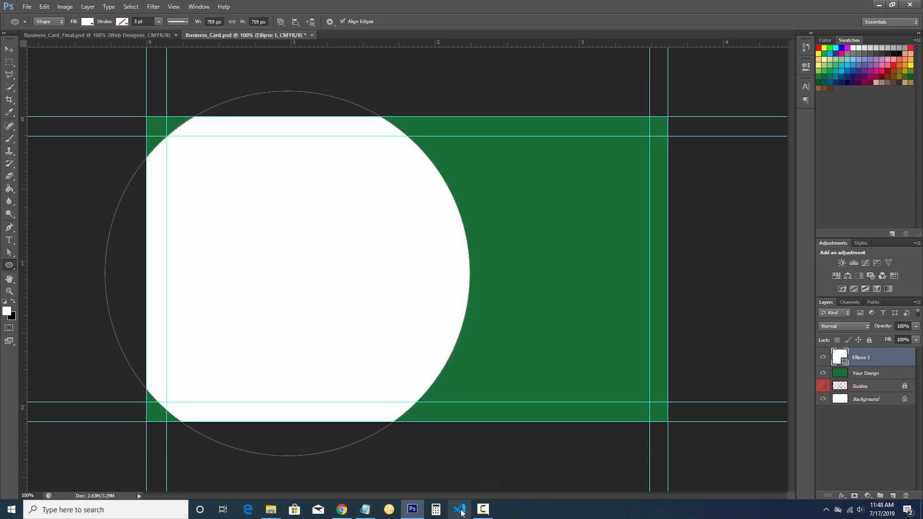
Step: Move the white circle left and slightly up so its right arc curves across the card, roughly centred vertically
left_click(9, 50)
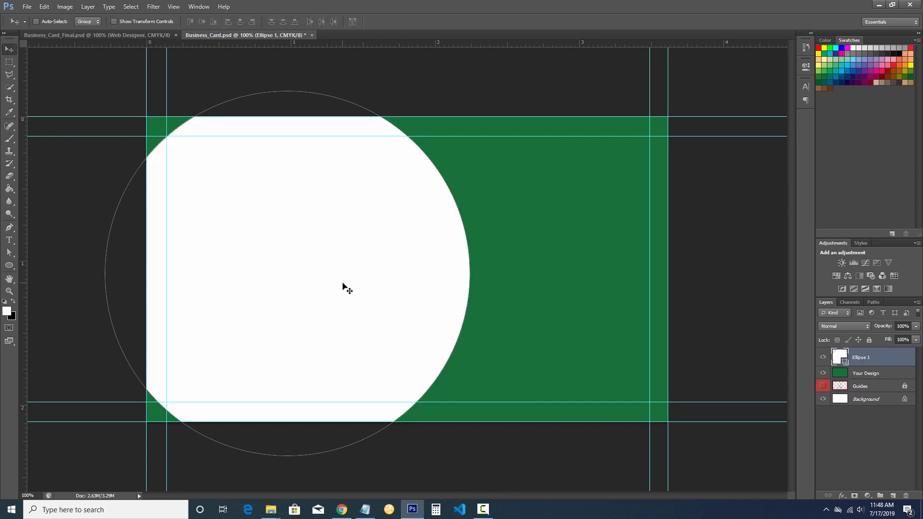
left_click_drag(343, 284, 244, 279)
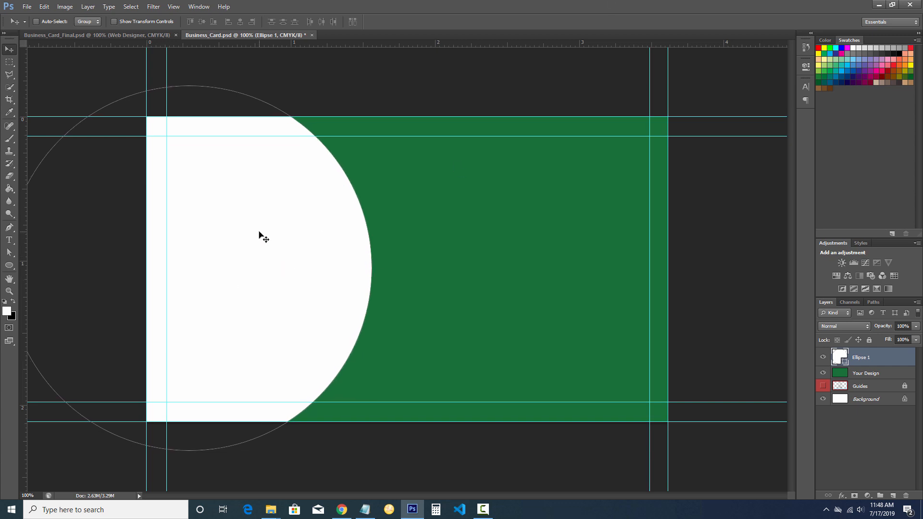
left_click_drag(261, 234, 260, 232)
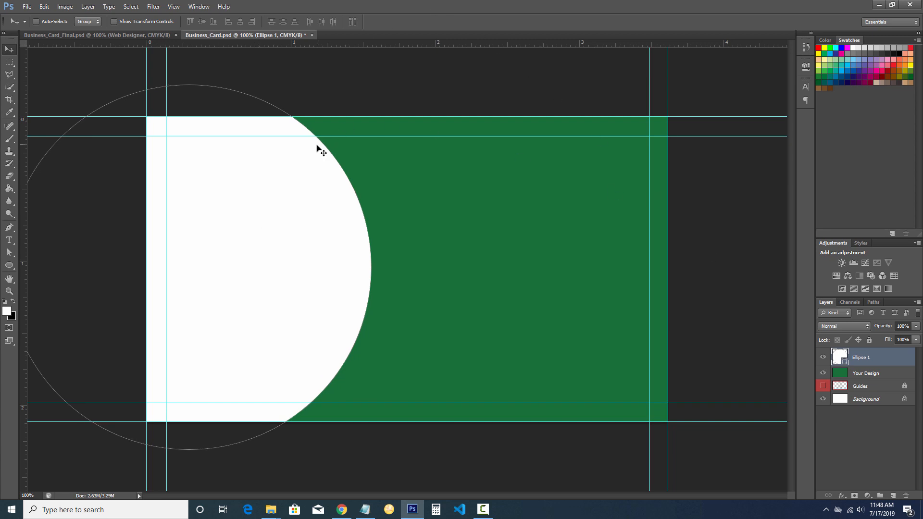
Step: Duplicate the Ellipse 1 layer, and then its copy, keeping the suggested names Ellipse 1 copy and Ellipse 1 copy 2
right_click(865, 359)
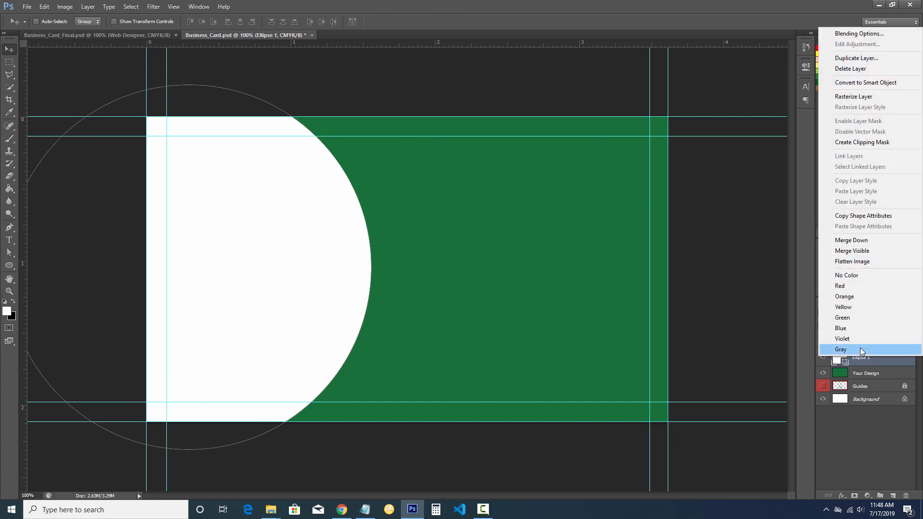
left_click(847, 59)
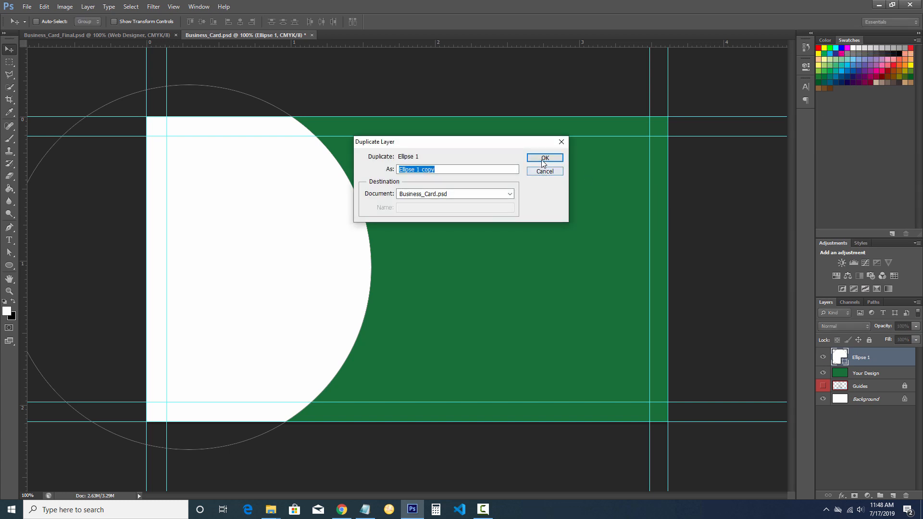
left_click(545, 160)
right_click(858, 358)
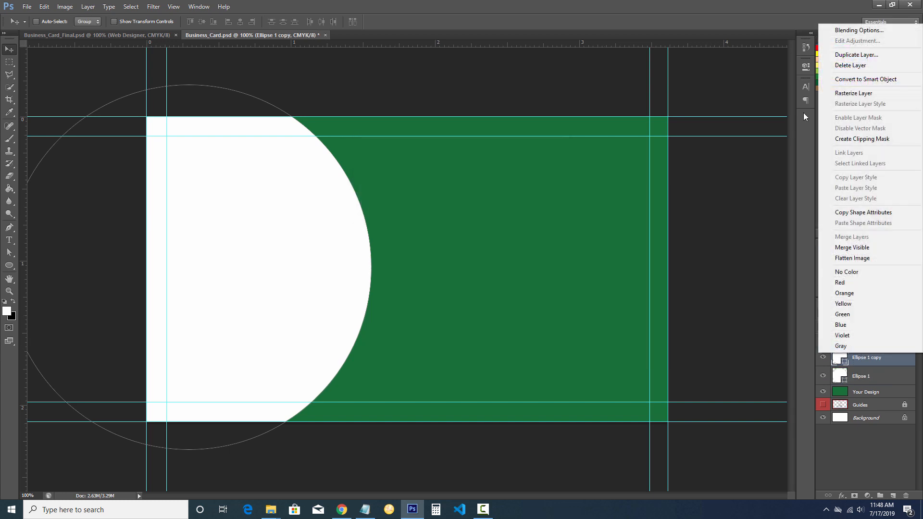
left_click(853, 55)
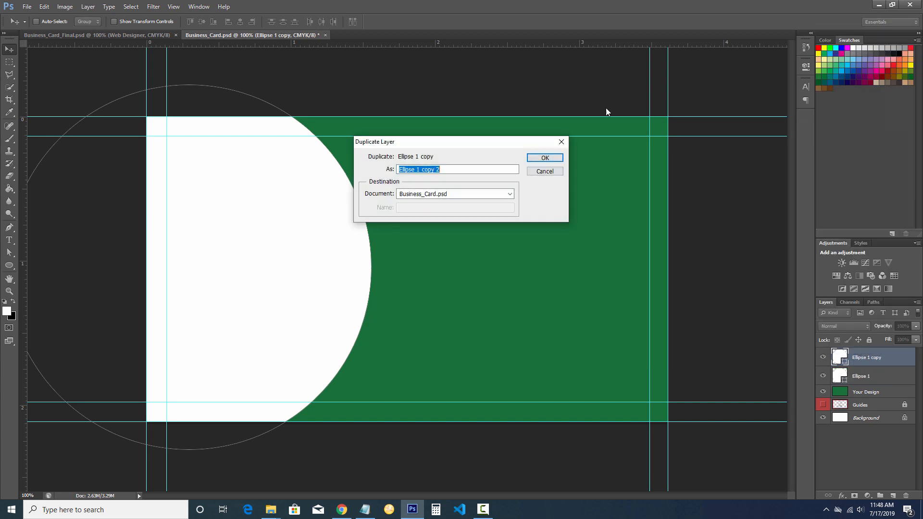
left_click(551, 158)
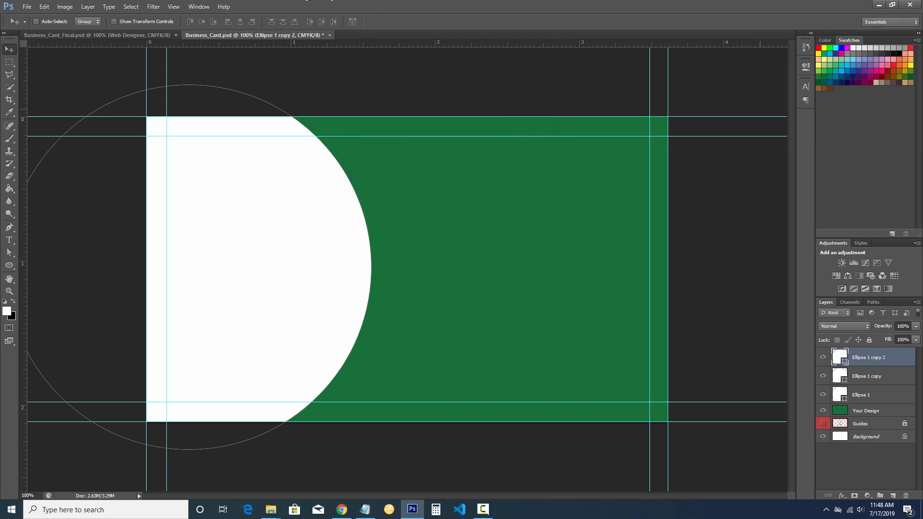
Step: Change the fill colour of the lowest circle, Ellipse 1, to 068545
left_click(863, 395)
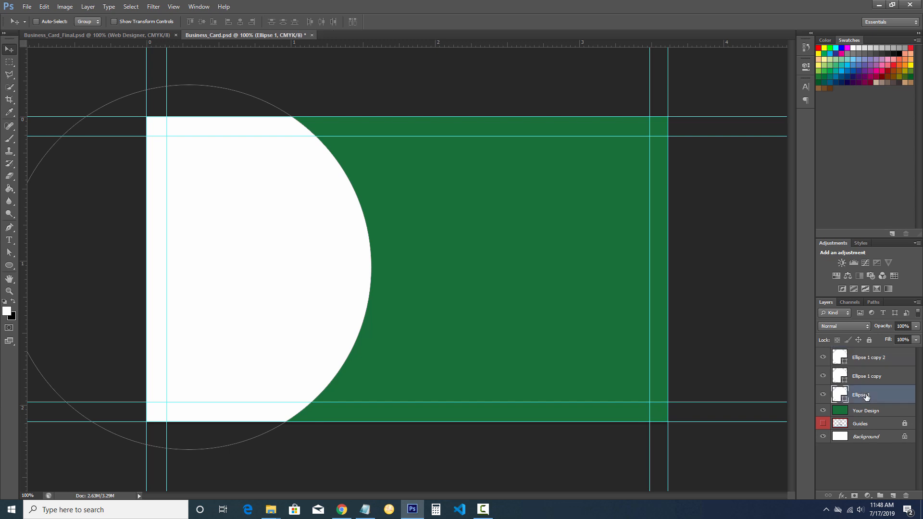
double_click(840, 398)
double_click(819, 335)
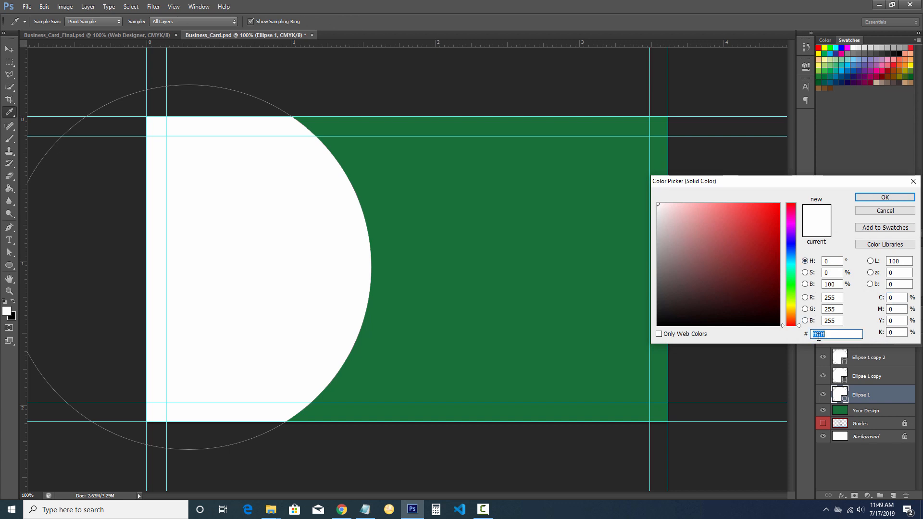
type("0")
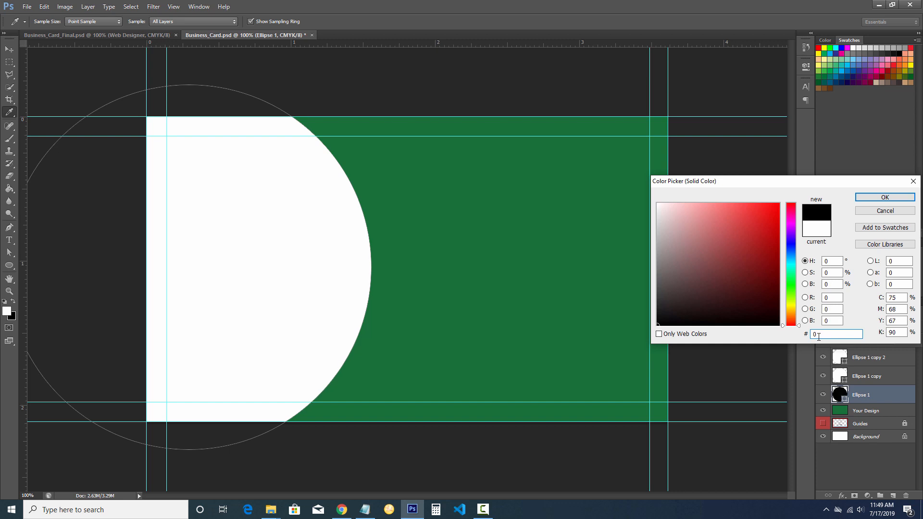
type("68545")
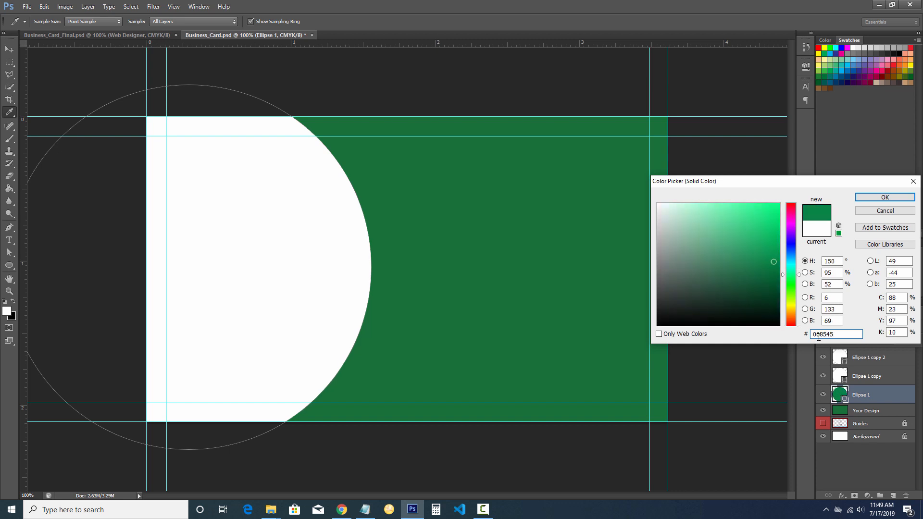
left_click(889, 197)
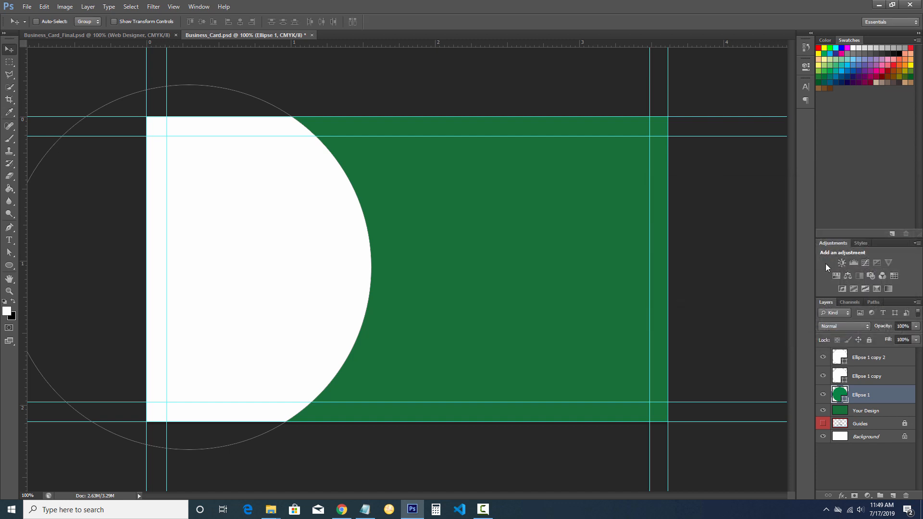
Step: Nudge the Ellipse 1 layer right to form a thin green crescent along the white circle's arc
left_click(862, 380)
left_click(865, 395)
key("Right")
key("Right")
key("Right")
key("Right")
key("Right")
key("Right")
key("Right")
key("Right")
key("Right")
key("Right")
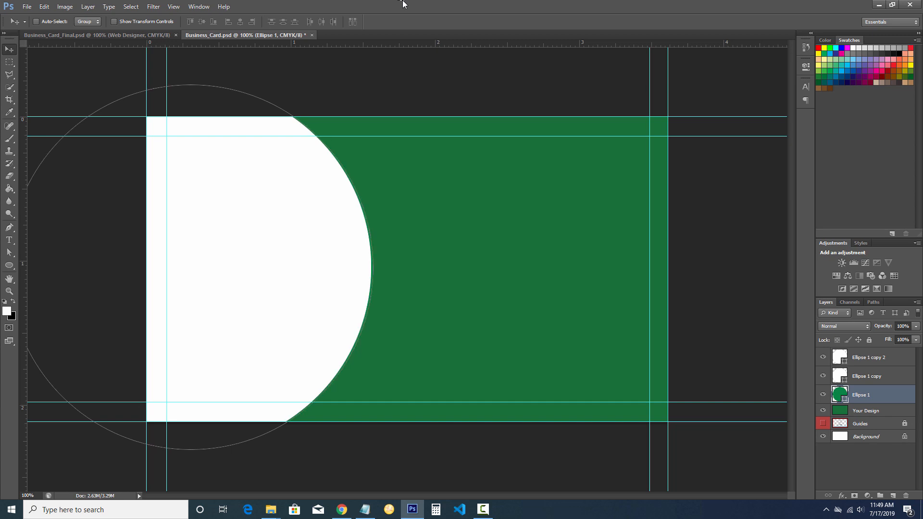
key("Right")
key("Right")
key("Right")
key("Right")
key("Right")
key("Right")
key("Right")
key("Right")
key("Right")
key("Right")
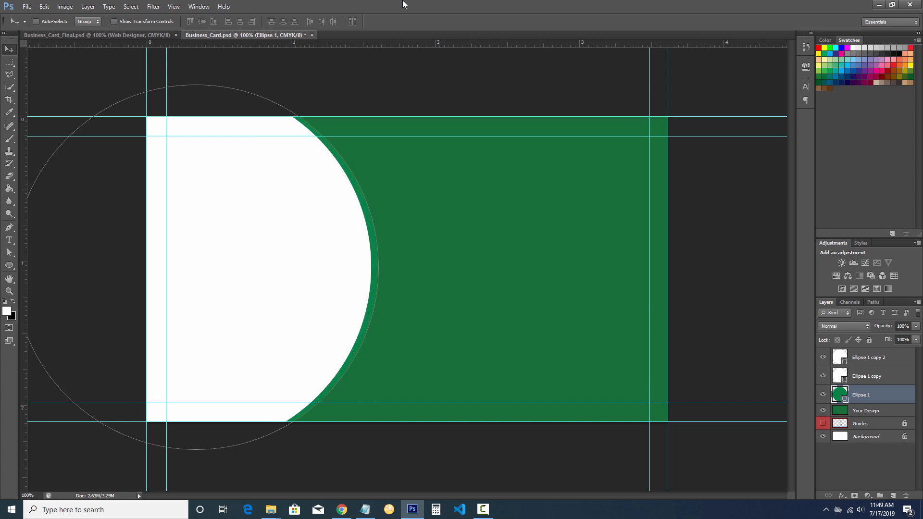
key("Right")
key("Right")
key("Right")
key("Right")
key("Right")
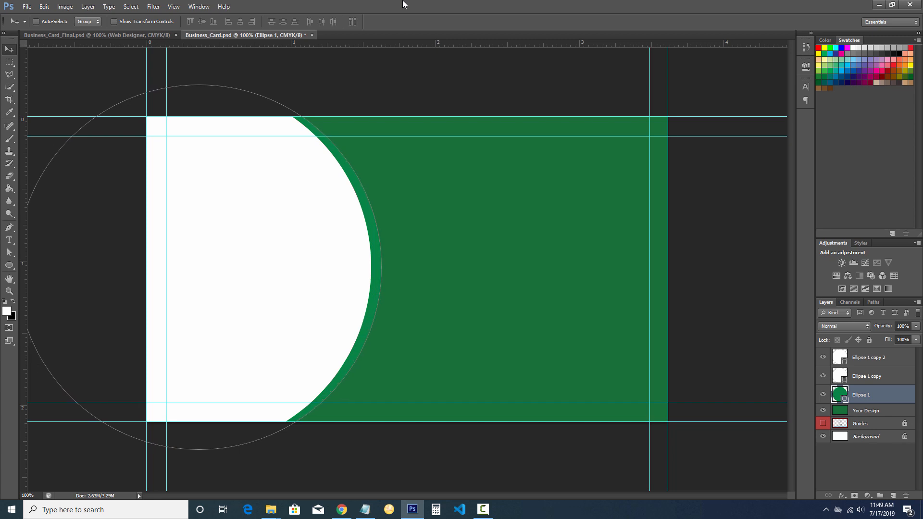
key("Right")
key("Right")
key("Right")
Step: Change the fill colour of the middle circle, Ellipse 1 copy, to 22b359
left_click(867, 381)
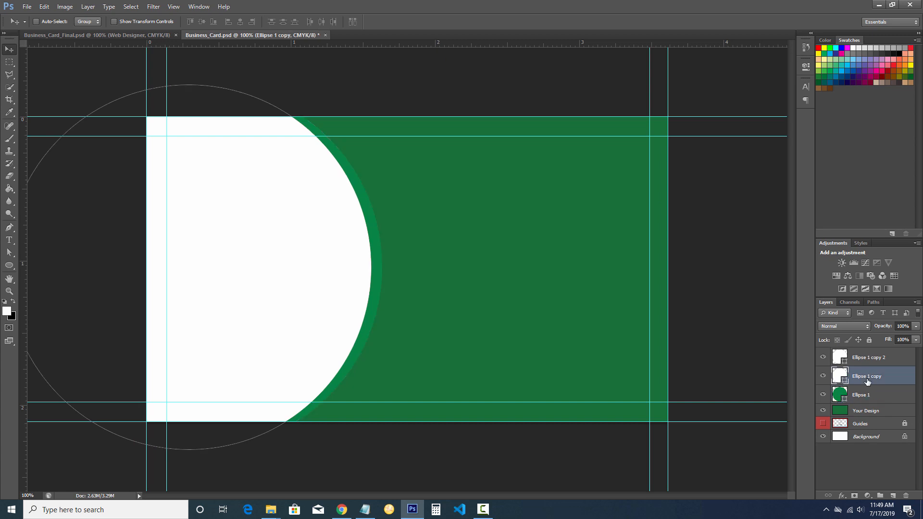
double_click(839, 380)
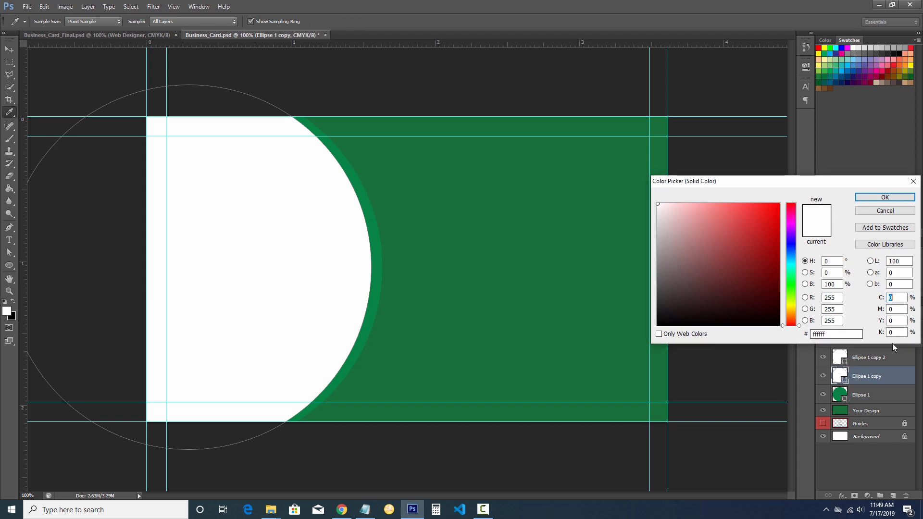
double_click(832, 334)
type("22b359")
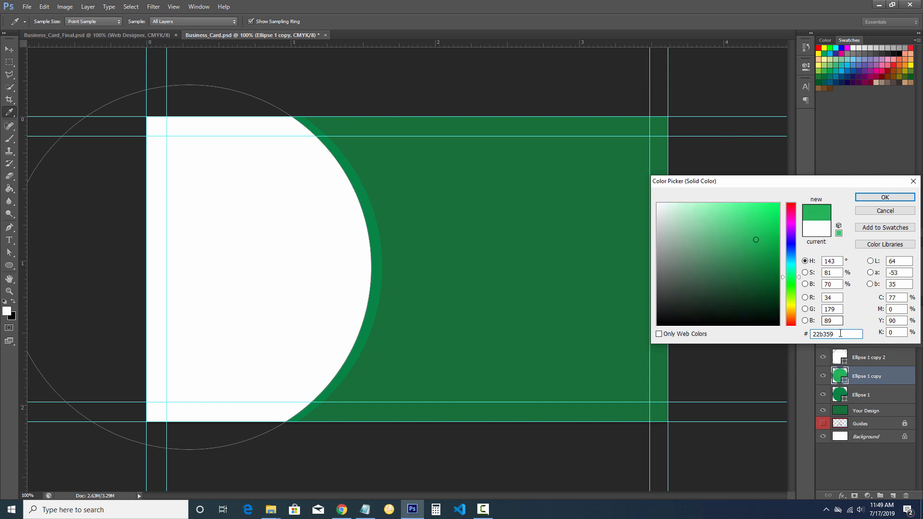
left_click_drag(843, 334, 775, 334)
left_click(867, 197)
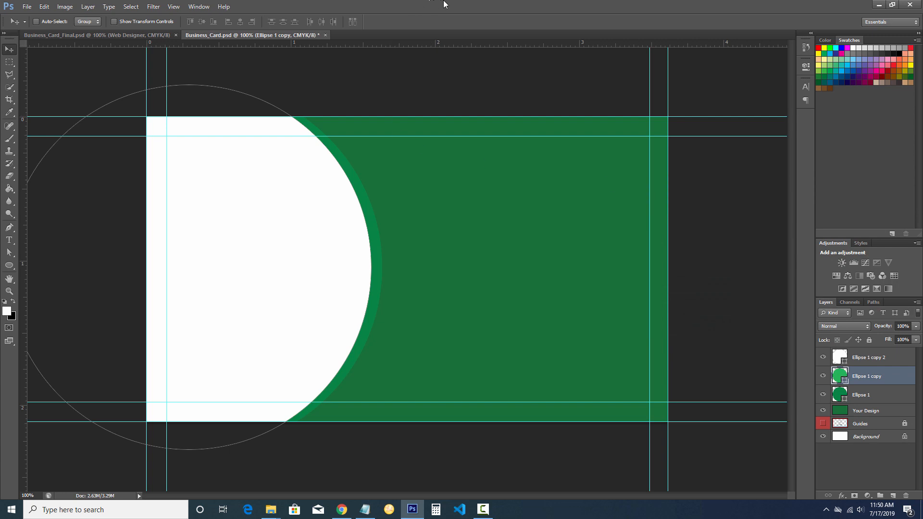
Step: Nudge Ellipse 1 copy right to form a light green crescent between the white circle and the darker green one
key("Right")
key("Right")
key("Right")
key("Right")
key("Right")
key("Right")
key("Right")
key("Right")
key("Right")
key("Right")
key("Right")
key("Right")
key("Right")
key("Right")
key("Right")
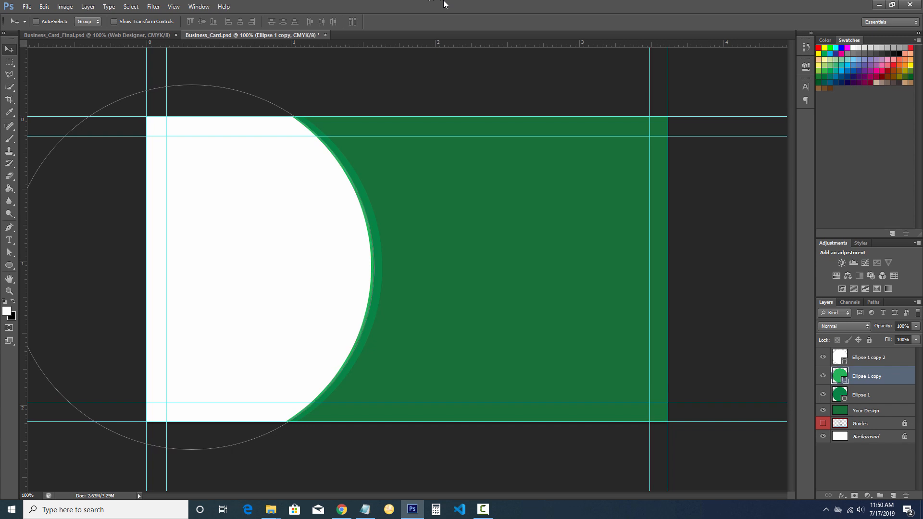
key("Right")
key("Right")
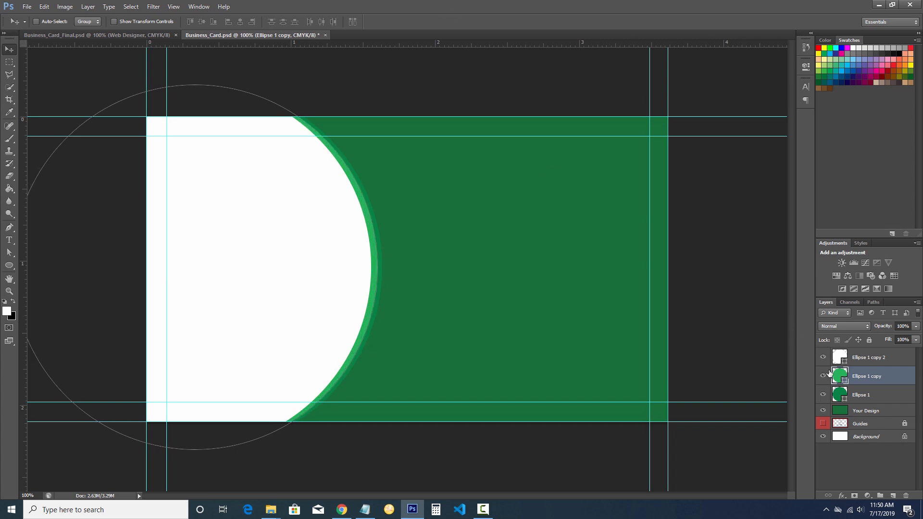
Step: Nudge the top white circle, Ellipse 1 copy 2, left to widen the light green crescent beside it
left_click(864, 395)
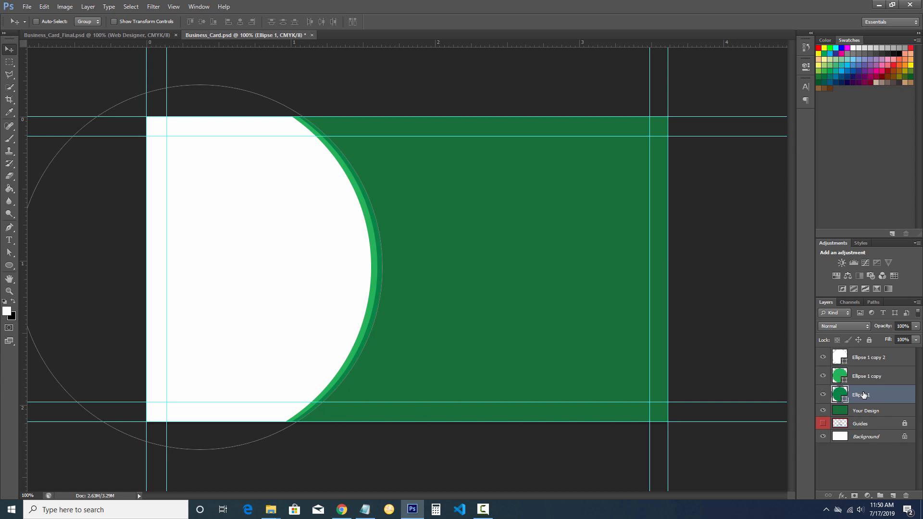
left_click(863, 363)
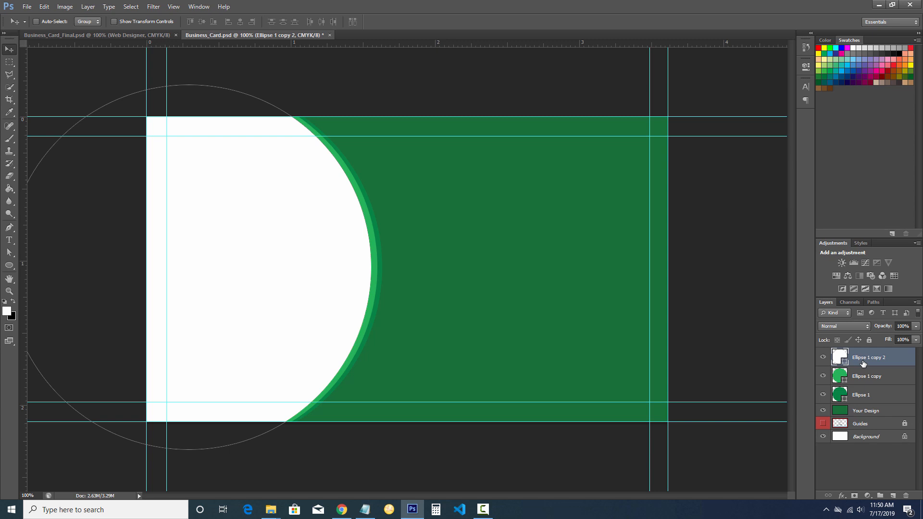
key("Left")
key("Left")
key("Left")
key("Left")
key("Left")
key("Left")
key("Left")
key("Left")
key("Left")
key("Left")
key("Left")
key("Left")
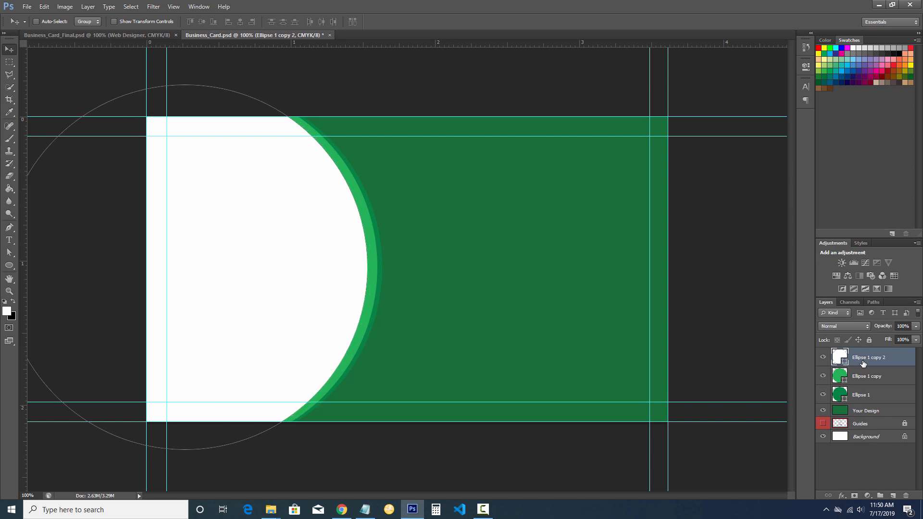
key("Left")
key("Left")
key("Left")
key("Left")
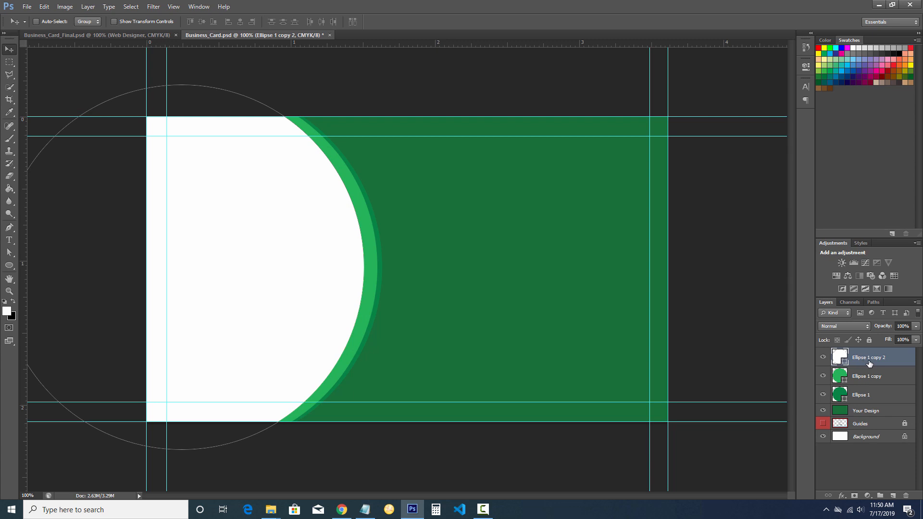
Step: Nudge the light green circle, Ellipse 1 copy, slightly left to balance the widths of the two green crescents
left_click(869, 381)
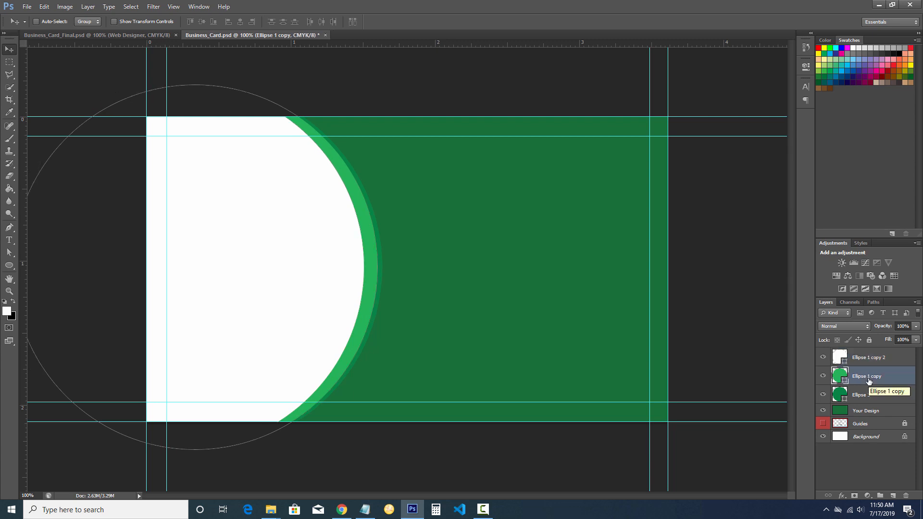
key("Left")
key("Left")
key("Left")
key("Left")
key("Left")
key("Left")
key("Left")
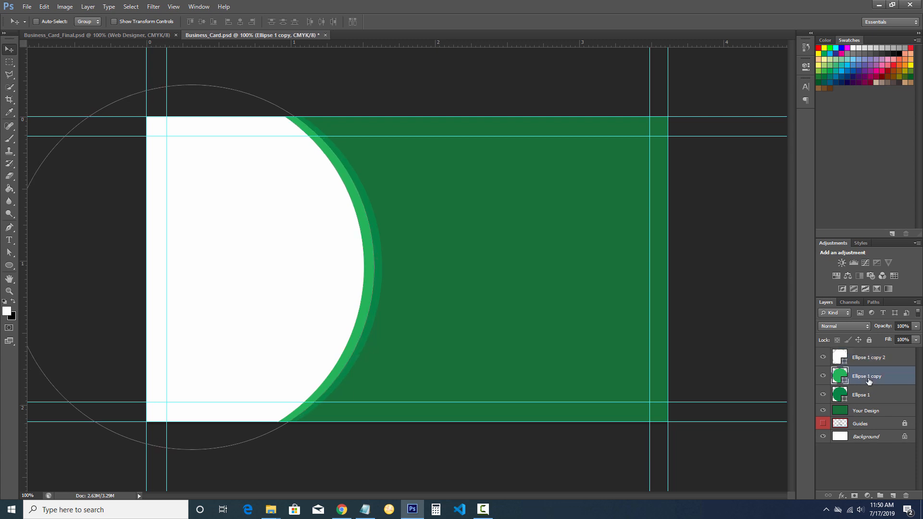
Step: Nudge the dark green circle, Ellipse 1, right to widen the darker crescent beside the light green one
key("Left")
left_click(867, 395)
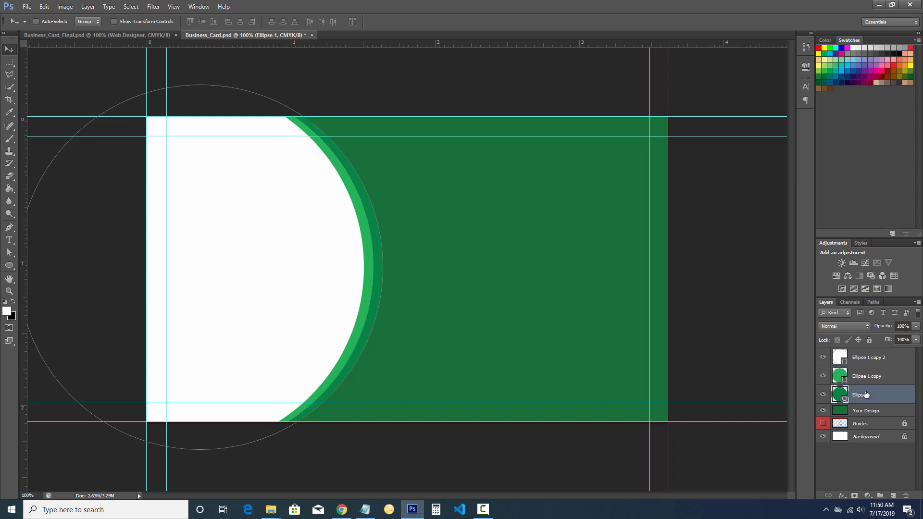
key("Right")
key("Right")
key("Right")
key("Right")
key("Right")
key("Right")
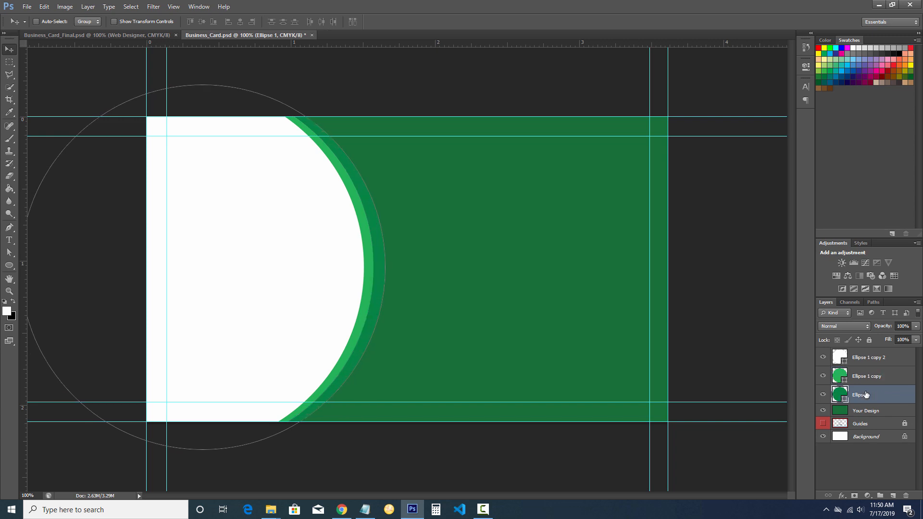
key("Right")
Step: Nudge the light green circle, Ellipse 1 copy, slightly right to fine-tune its crescent against the darker one
left_click(865, 380)
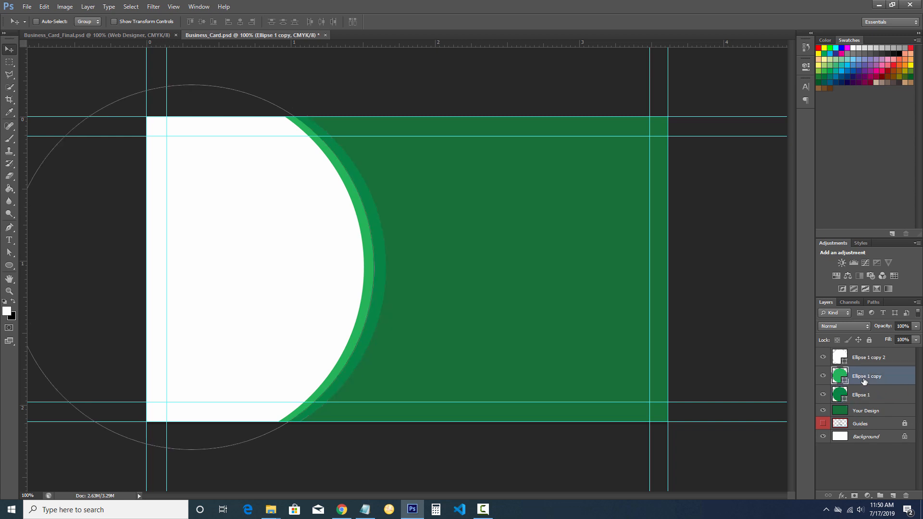
key("Right")
key("Right")
key("Left")
key("Right")
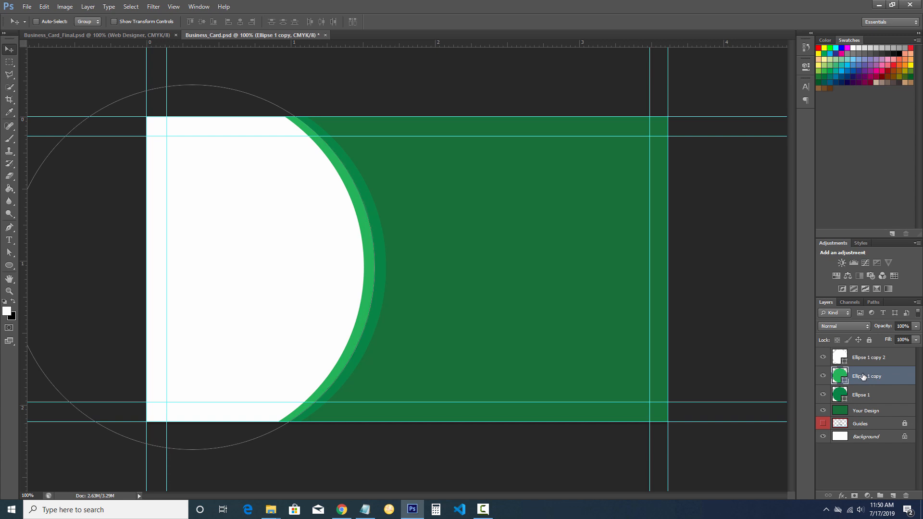
Step: Nudge the white circle, Ellipse 1 copy 2, left to widen the light green crescent, and reselect Ellipse 1 copy
left_click(864, 364)
key("Left")
key("Left")
key("Left")
key("Left")
key("Left")
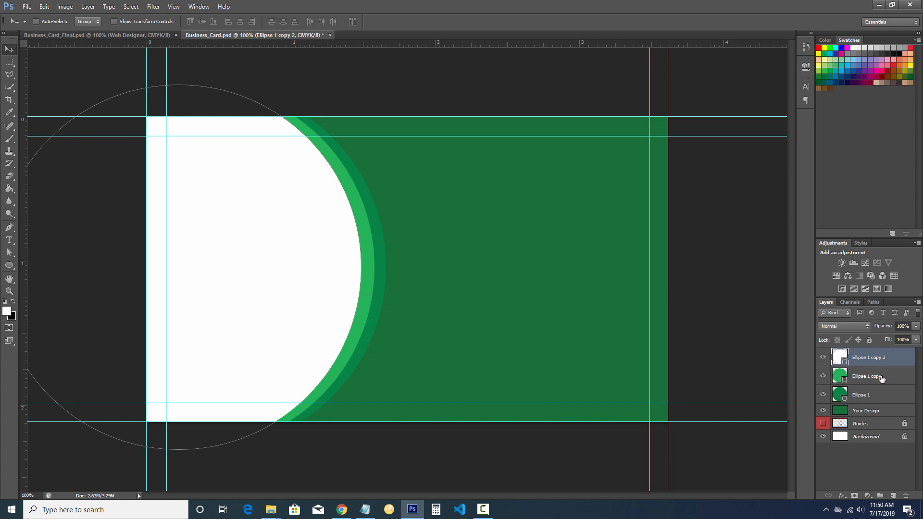
left_click(880, 376)
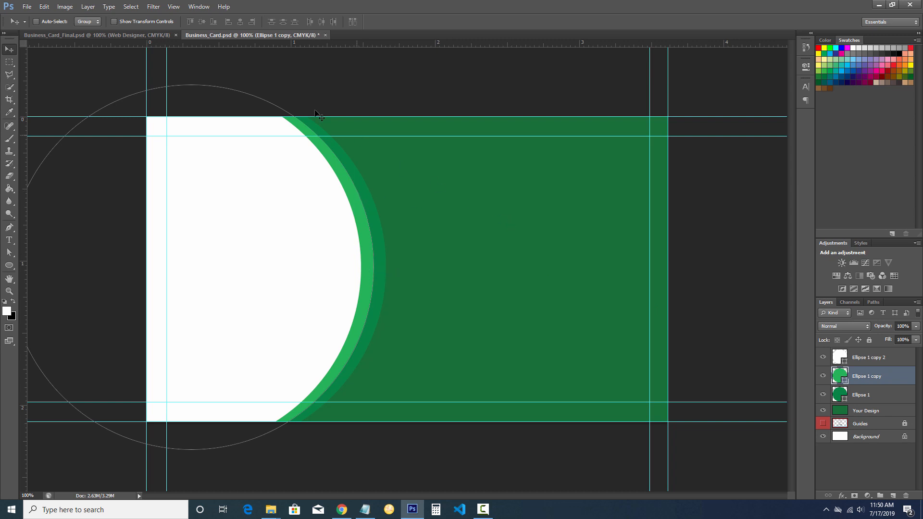
Step: Check the crescents in Business_Card_Final.psd, and nudge the white circle in Business_Card.psd further left
left_click(100, 33)
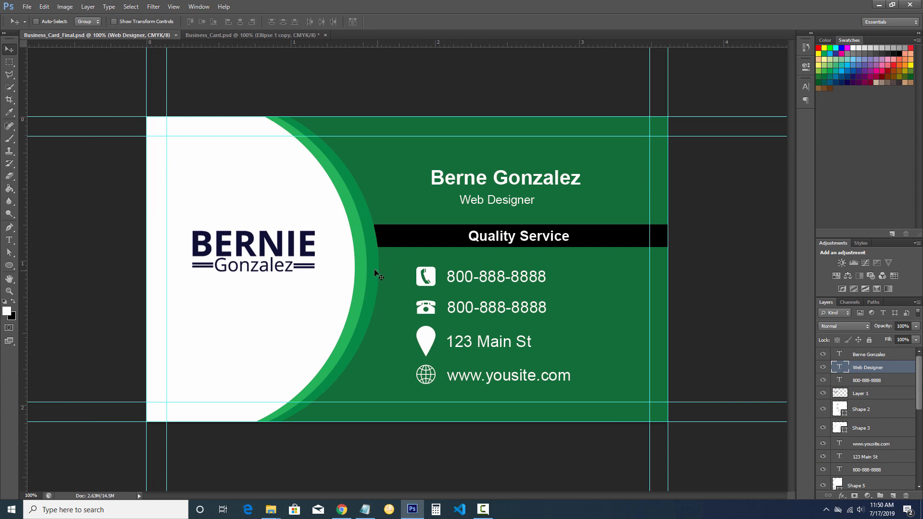
left_click(248, 36)
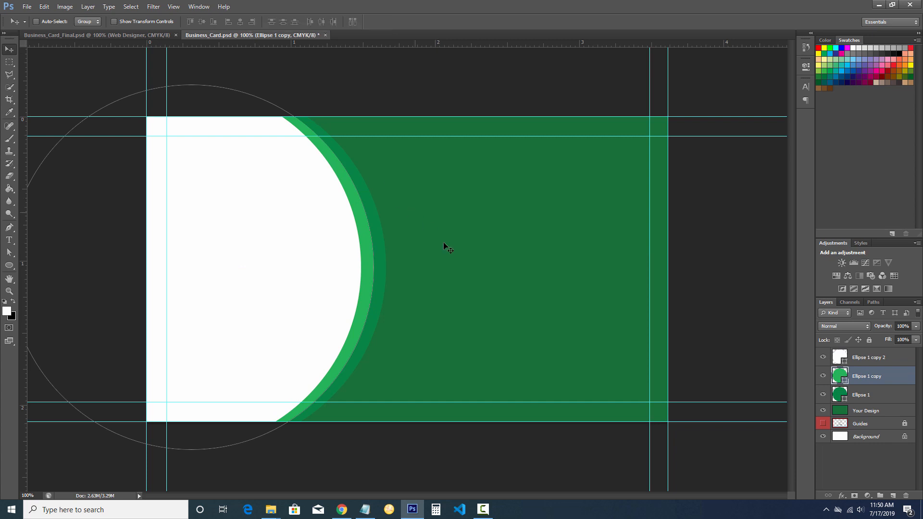
left_click(867, 366)
key("Left")
key("Left")
key("Left")
key("Left")
key("Left")
key("Left")
key("Left")
key("Left")
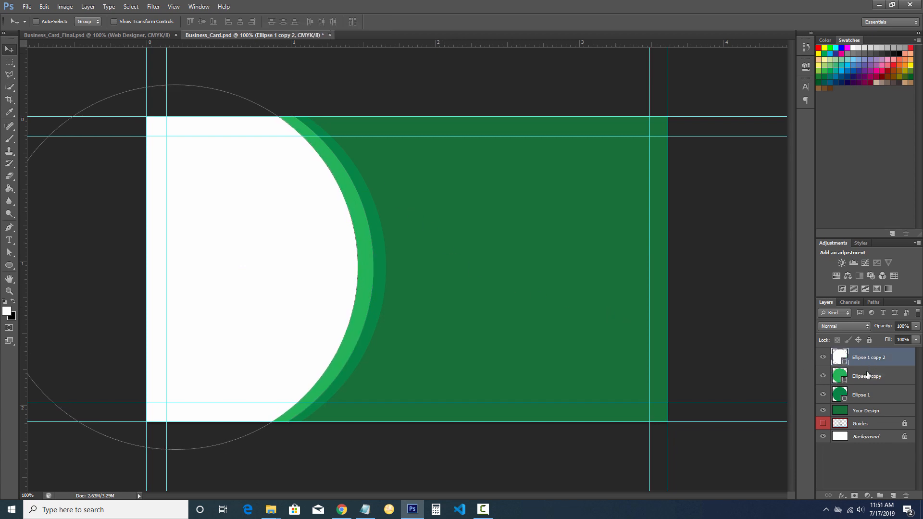
Step: Nudge the light green circle slightly left and compare the crescents with those in Business_Card_Final.psd
left_click(868, 375)
key("Left")
key("Left")
key("Left")
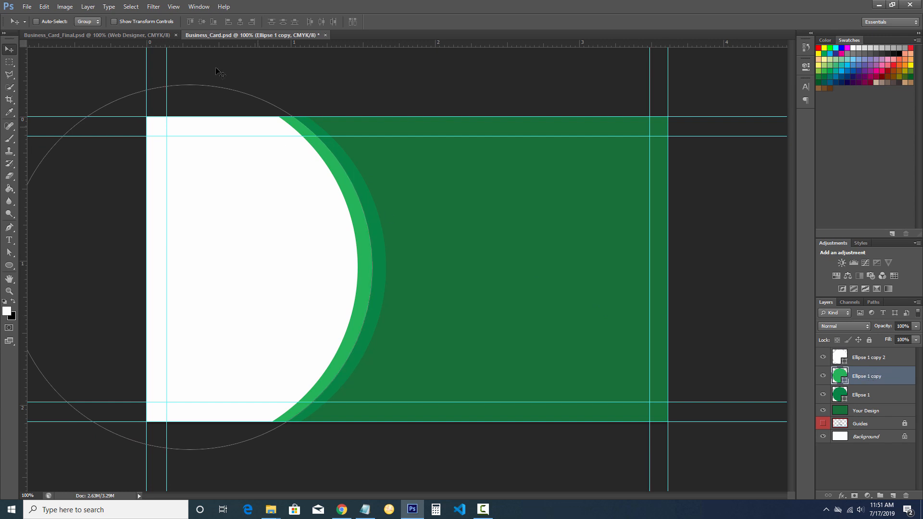
left_click(126, 34)
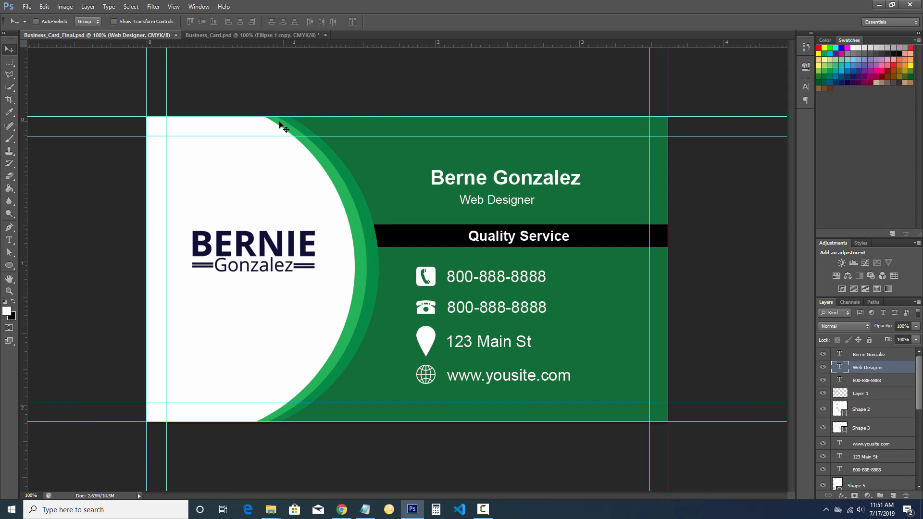
left_click(227, 36)
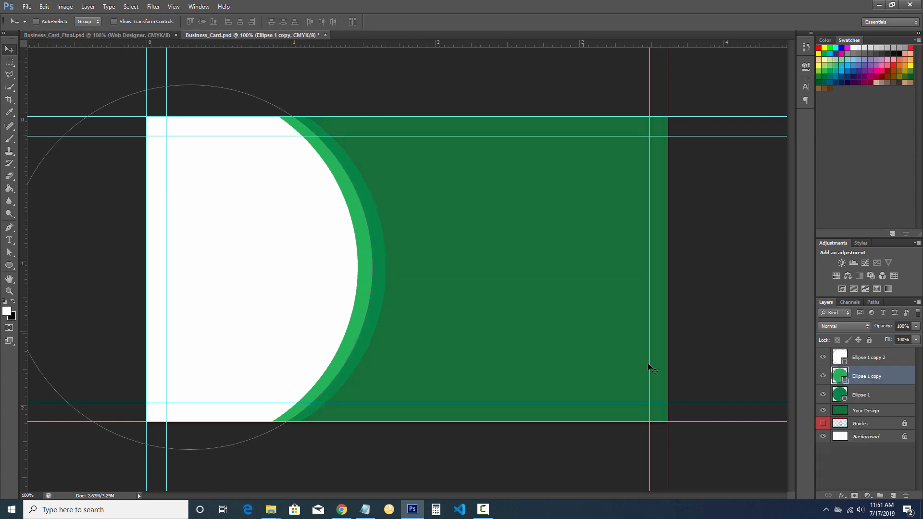
Step: Select the three circle layers Ellipse 1, Ellipse 1 copy and Ellipse 1 copy 2 together
left_click(868, 399, "shift")
left_click(862, 399)
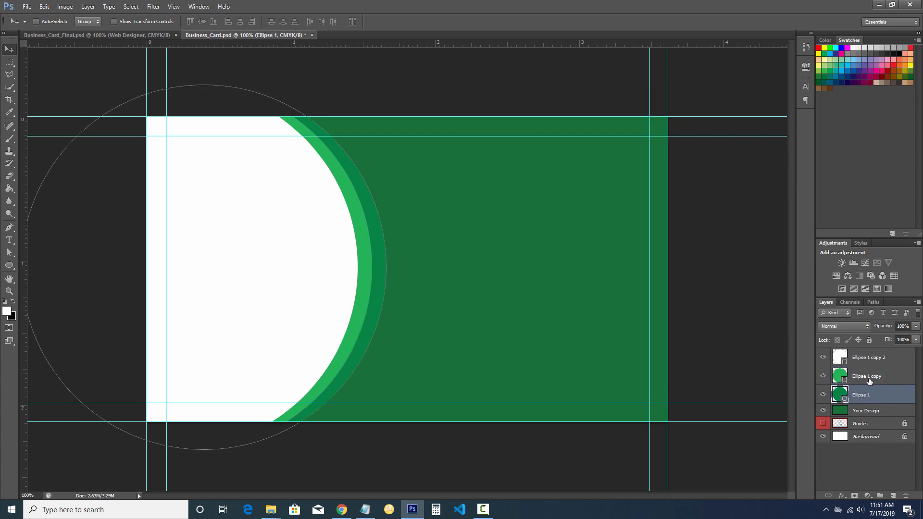
left_click(868, 361, "shift")
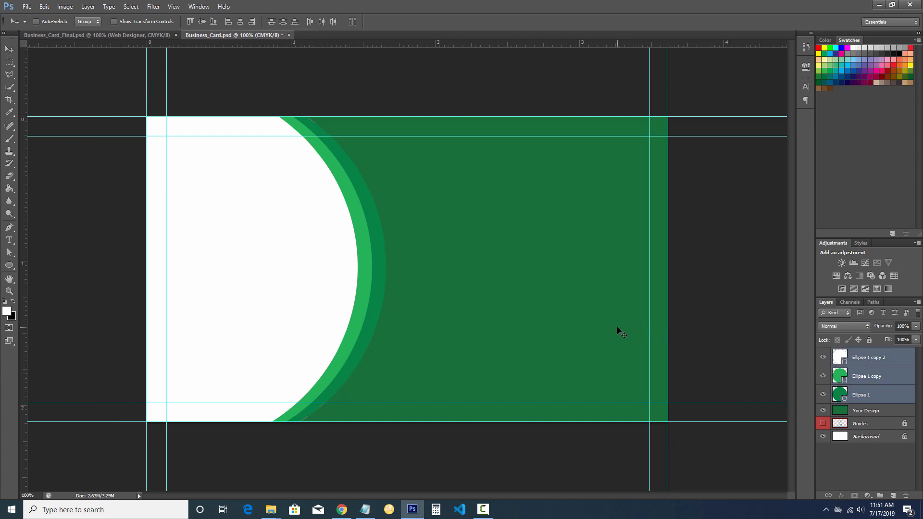
key("ctrl+t")
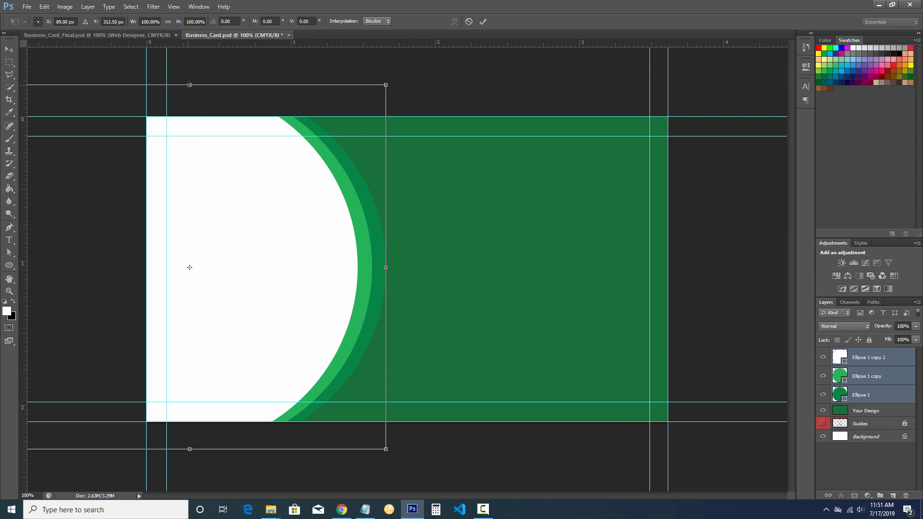
left_click_drag(189, 85, 188, 76)
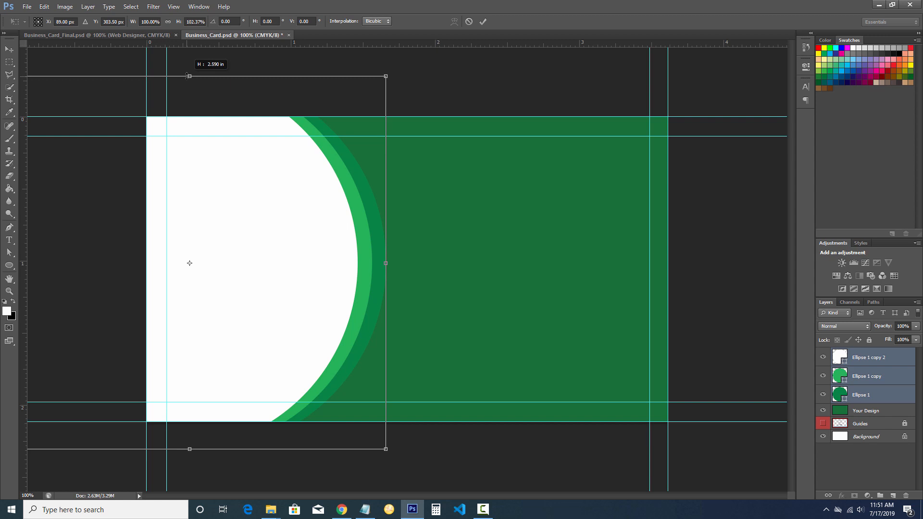
left_click(469, 22)
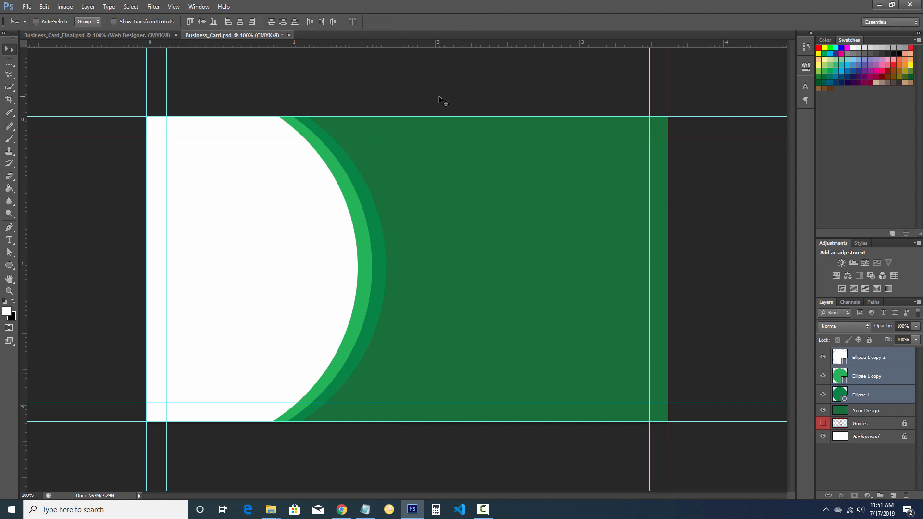
Step: Scale the three circles together to about 101.3% width and 97.8% height, and shift them slightly up and left
key("ctrl+t")
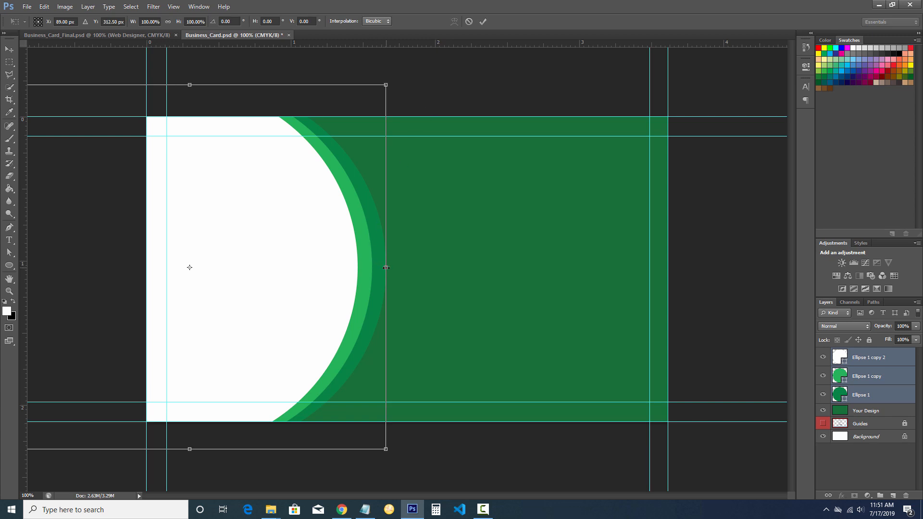
left_click_drag(387, 267, 396, 266)
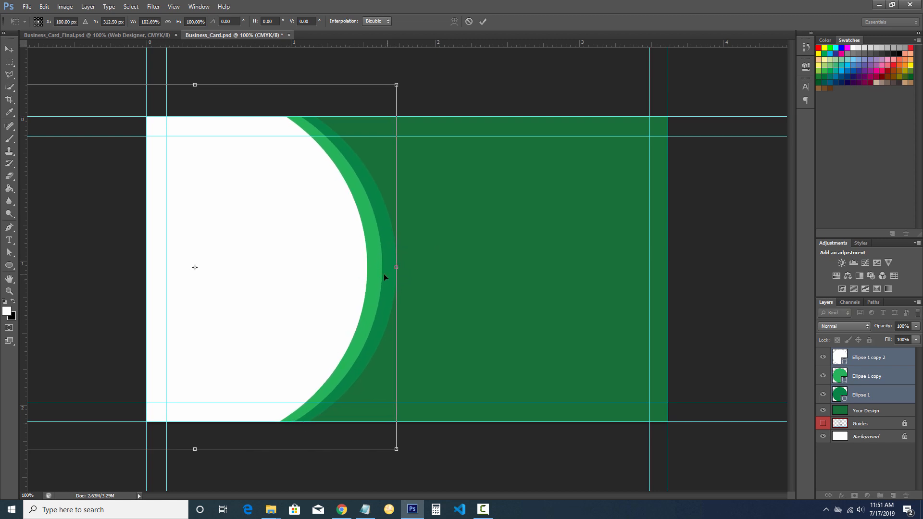
left_click_drag(396, 267, 400, 268)
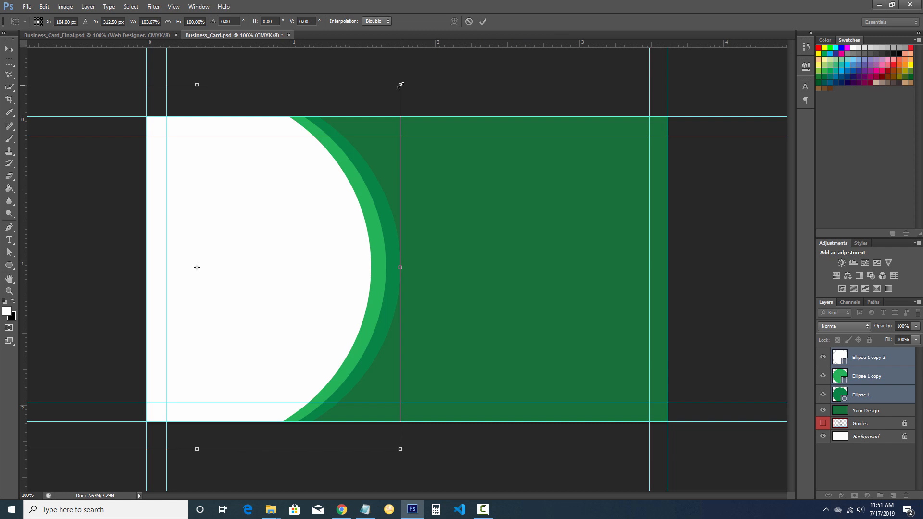
left_click_drag(401, 85, 391, 92)
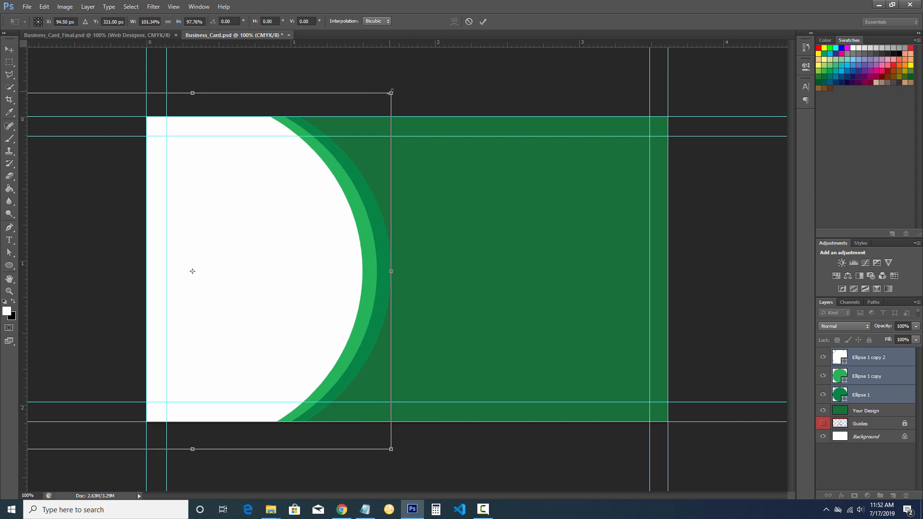
left_click(480, 21)
left_click_drag(258, 258, 256, 253)
left_click_drag(373, 308, 370, 307)
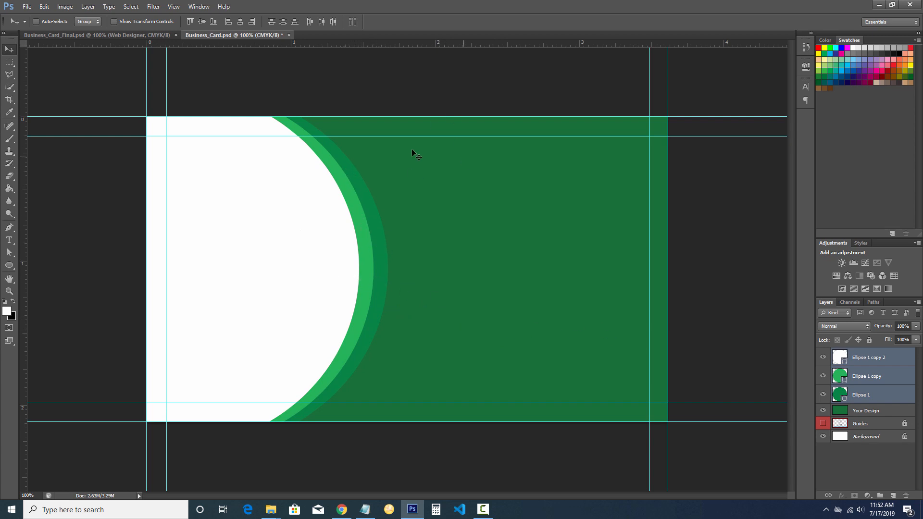
Step: Check the crescents in Business_Card_Final.psd, and nudge Ellipse 1 copy left to narrow the light green crescent
left_click(135, 34)
left_click(207, 33)
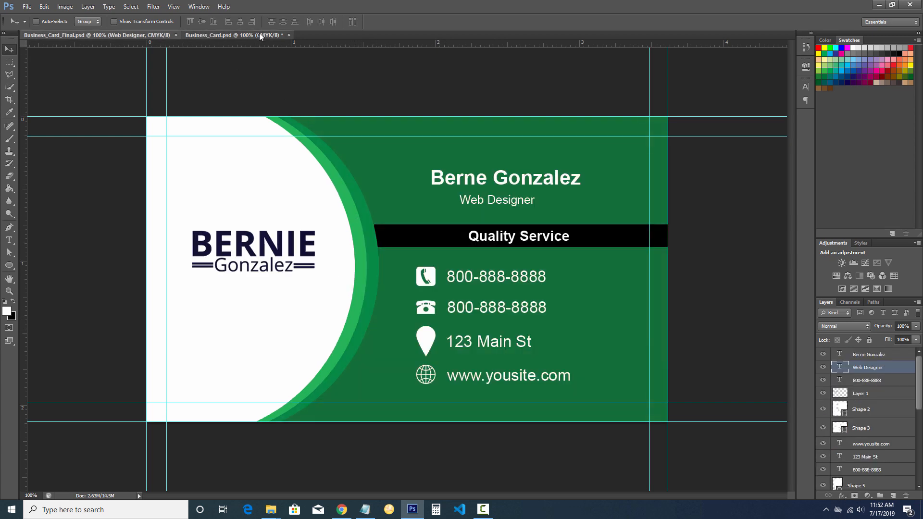
left_click(865, 381)
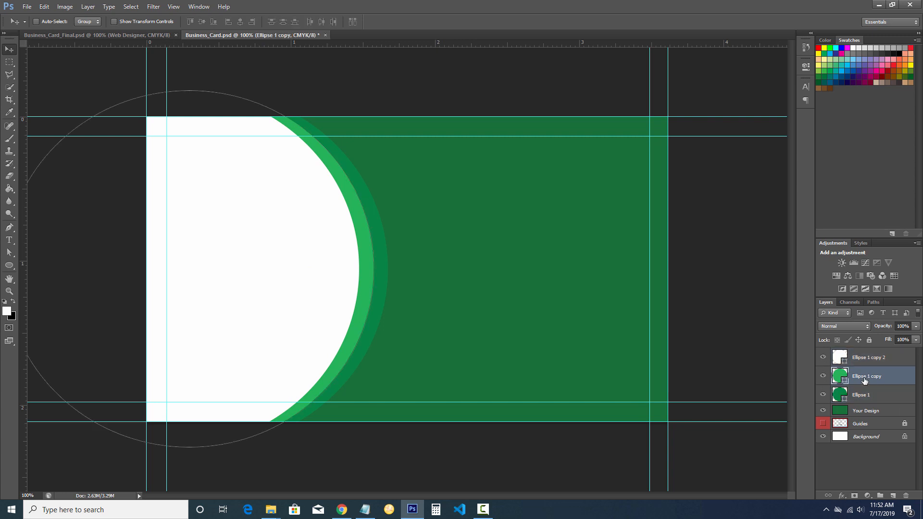
key("Left")
key("Left")
key("Left")
key("Left")
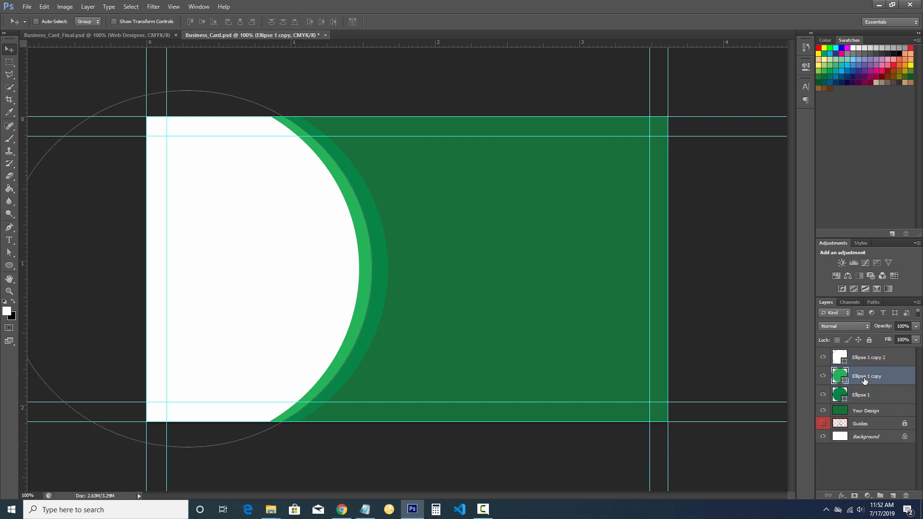
Step: Nudge the dark green circle, Ellipse 1, left to narrow the outer crescent
left_click(866, 394)
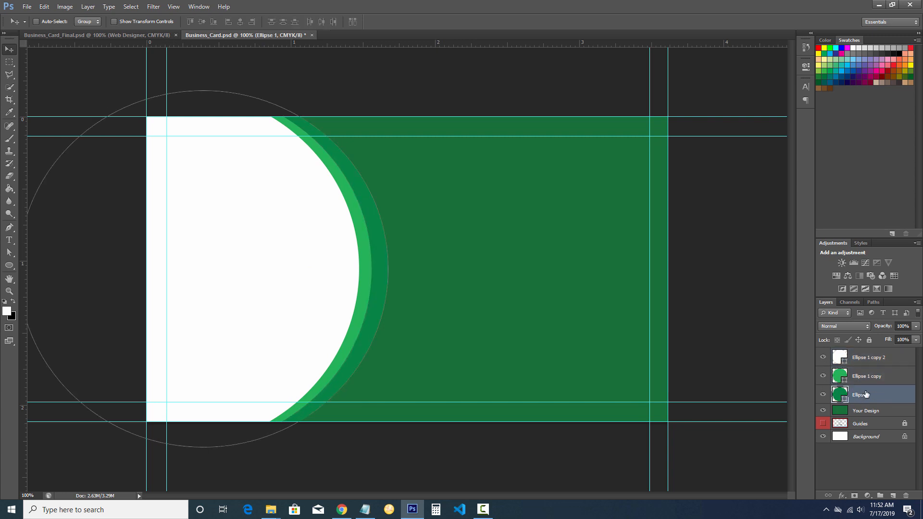
key("Left")
key("Left")
key("Left")
key("Left")
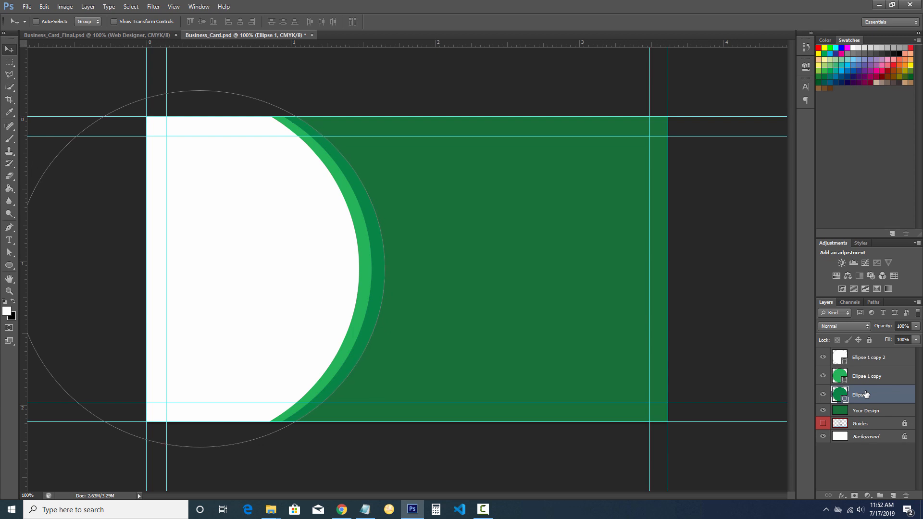
Step: Nudge Ellipse 1 copy slightly further left to even out the two crescents
left_click(868, 380)
key("Left")
key("Left")
key("Left")
key("Left")
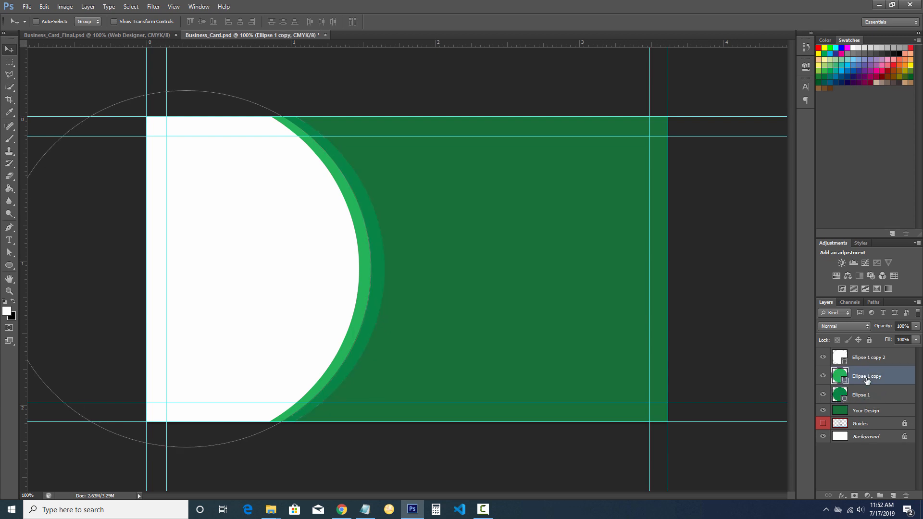
Step: Select the Your Design layer and compare the card with Business_Card_Final.psd
left_click(870, 411)
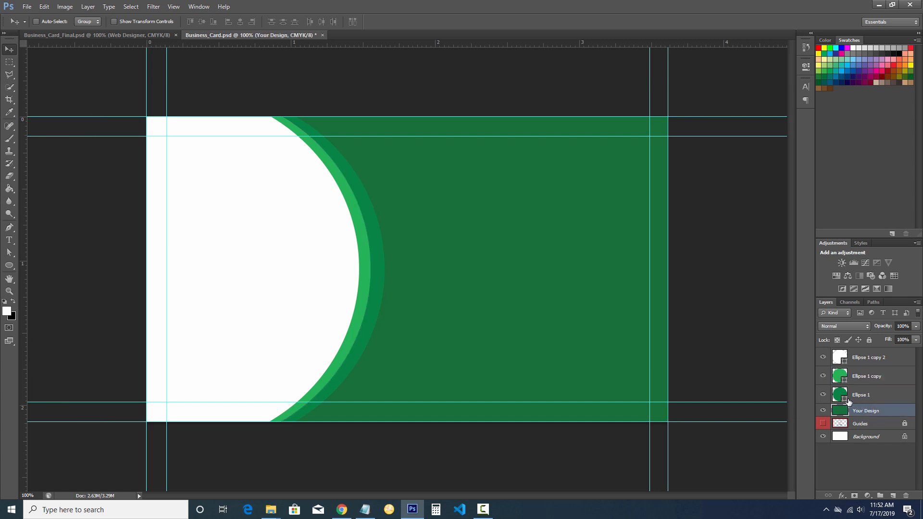
left_click(97, 35)
left_click(231, 35)
Step: Set the foreground to black and draw a rectangle about 621 × 49 px above Ellipse 1 copy 2, from the dark crescent past the card's right edge
left_click(869, 362)
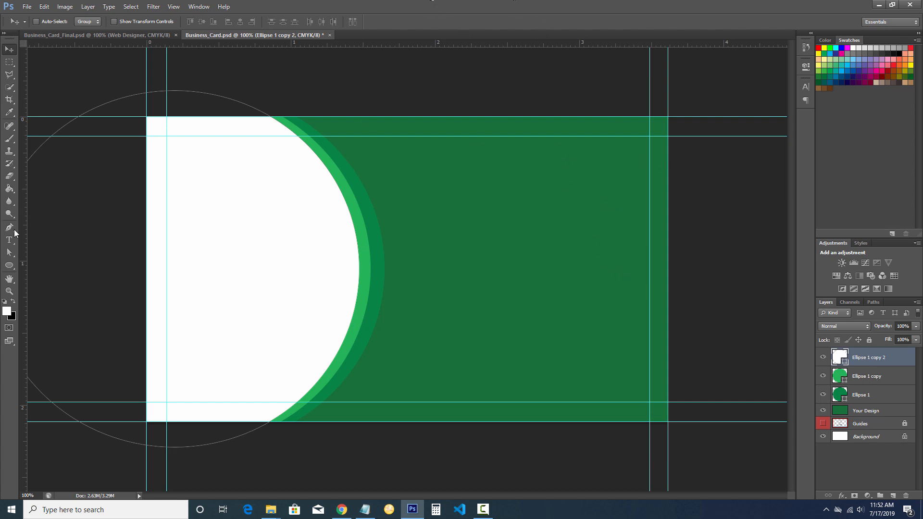
left_click(8, 267)
left_click(133, 35)
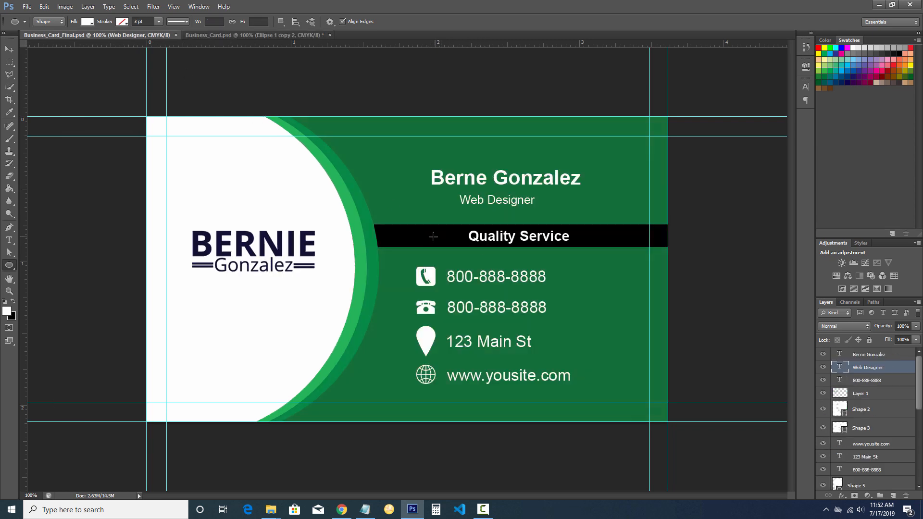
left_click(228, 34)
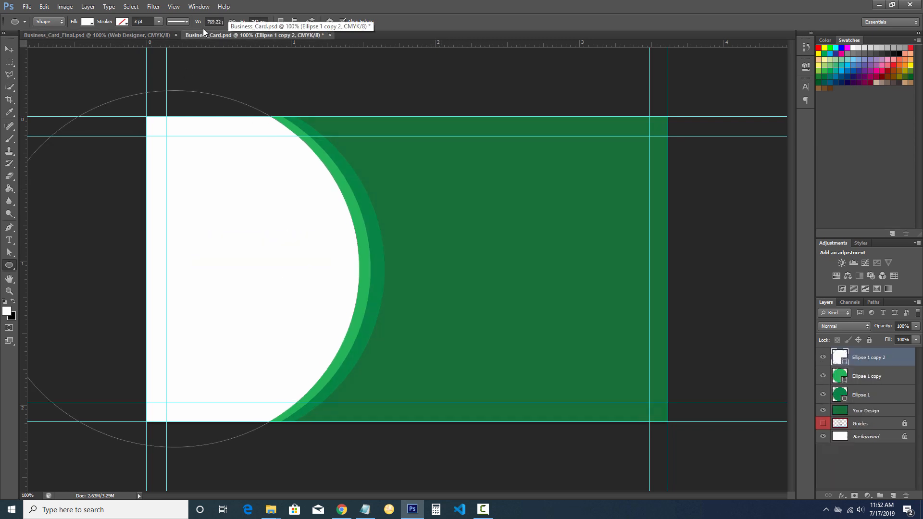
left_click(9, 266)
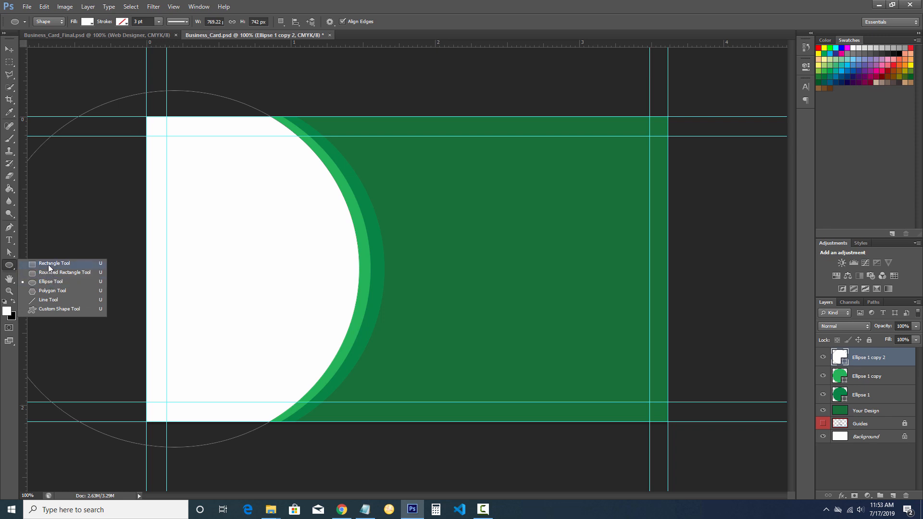
left_click(49, 266)
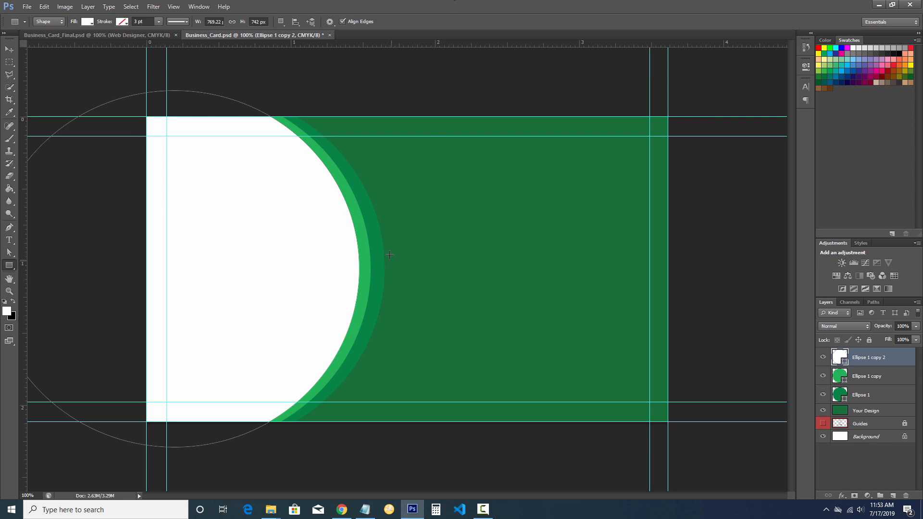
left_click(14, 303)
left_click_drag(376, 233, 675, 257)
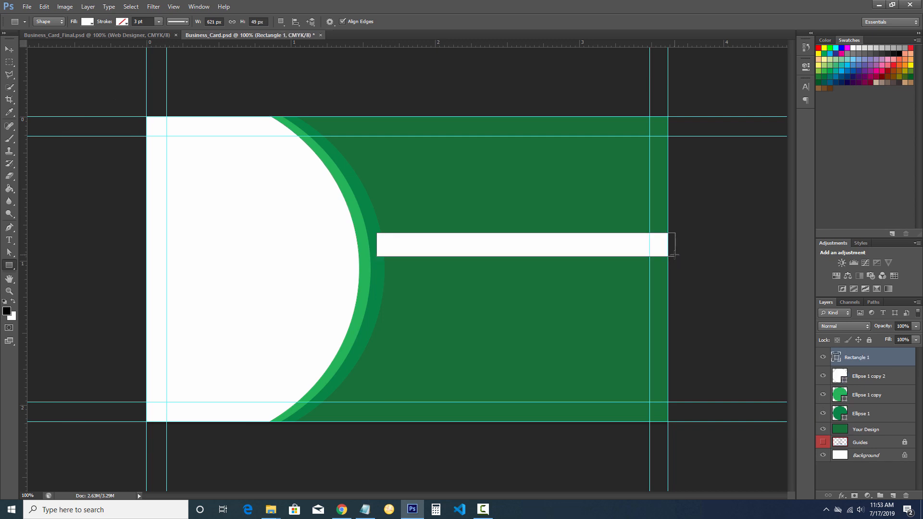
Step: Set the fill of the bar shape, Rectangle 1, to black
left_click(87, 21)
left_click(41, 68)
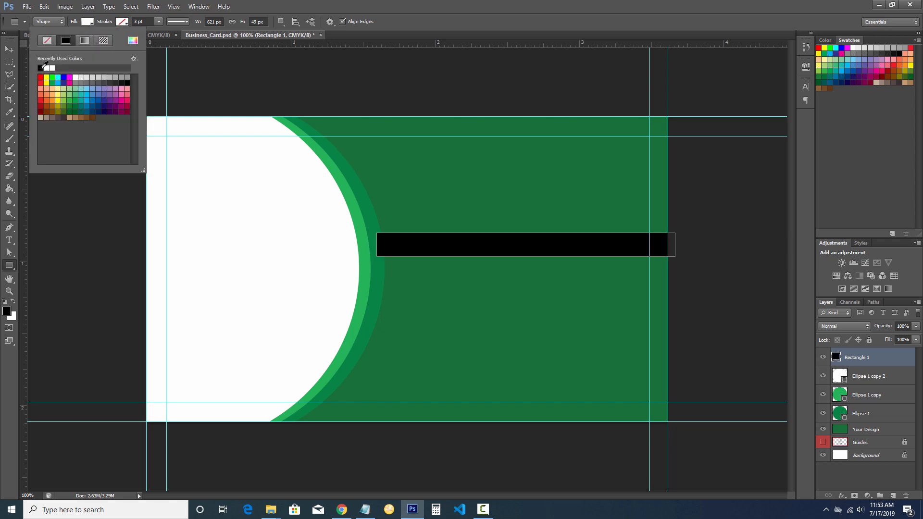
left_click(351, 4)
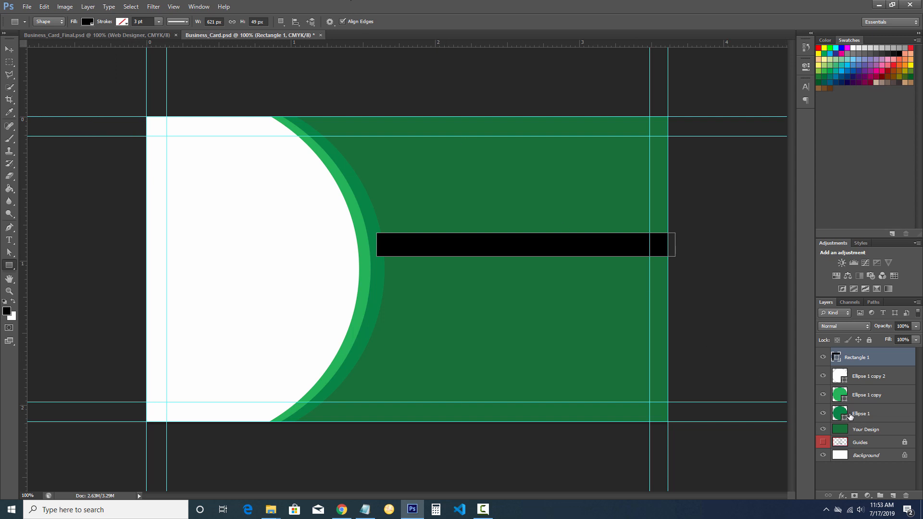
Step: Move the Rectangle 1 layer below Ellipse 1 so the bar starts behind the dark green crescent
key("v")
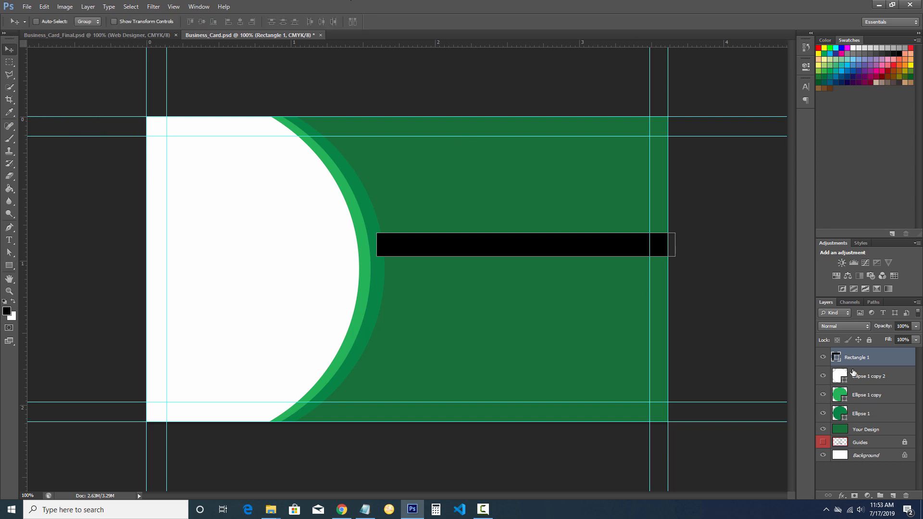
left_click_drag(856, 359, 863, 416)
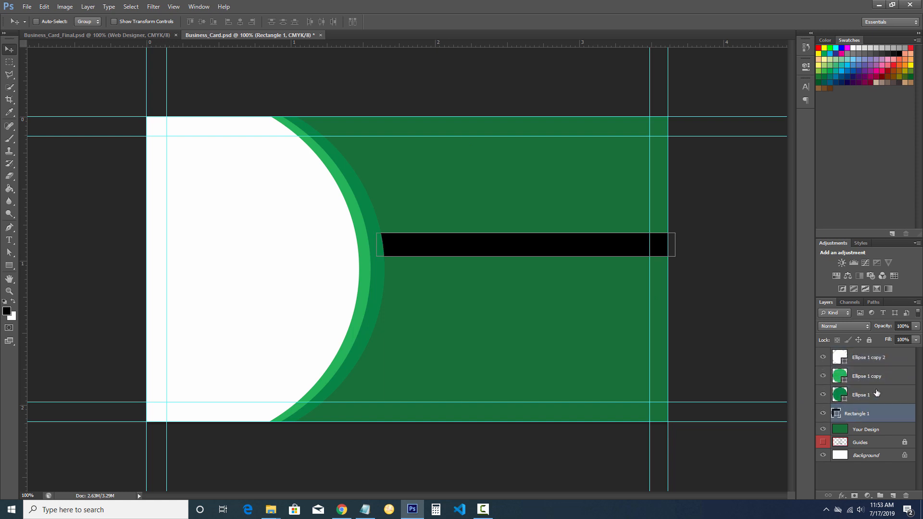
left_click(877, 394)
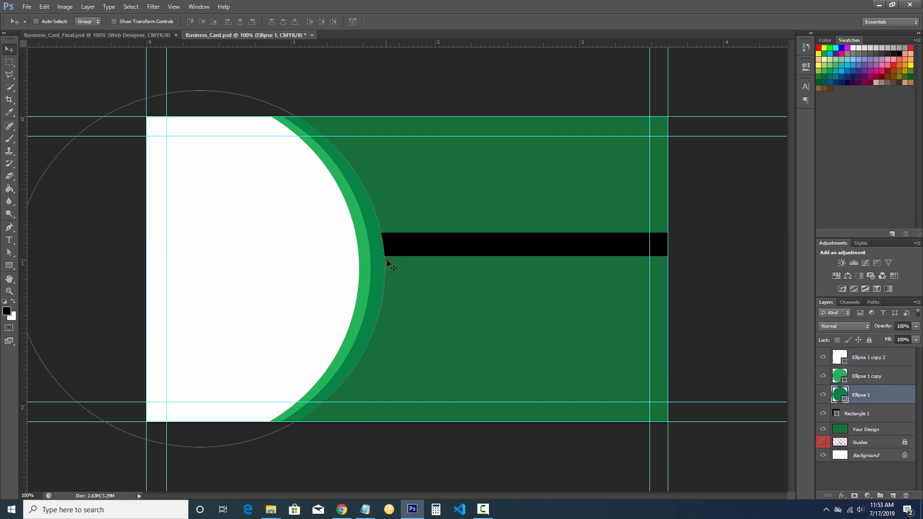
Step: Select the Ellipse 1 copy 2 layer and set the Type tool to Arial Bold at 12 pt
left_click(878, 358)
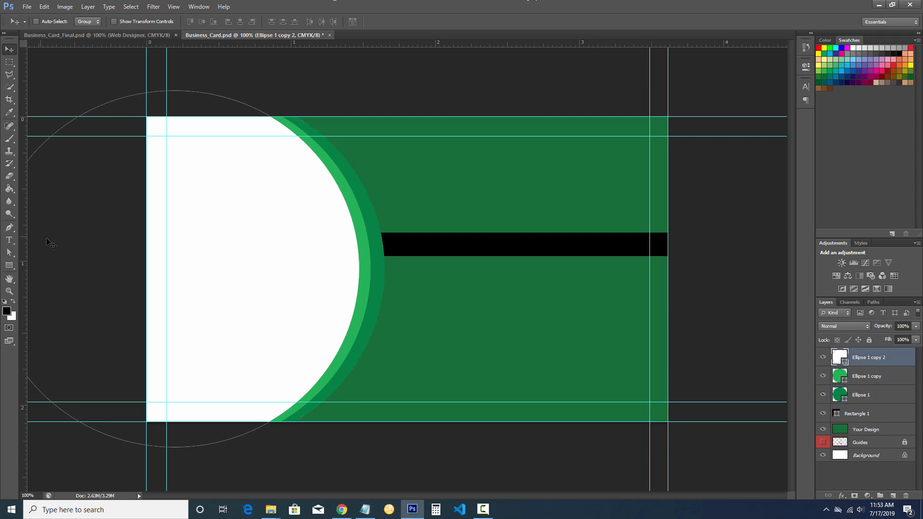
left_click(3, 240)
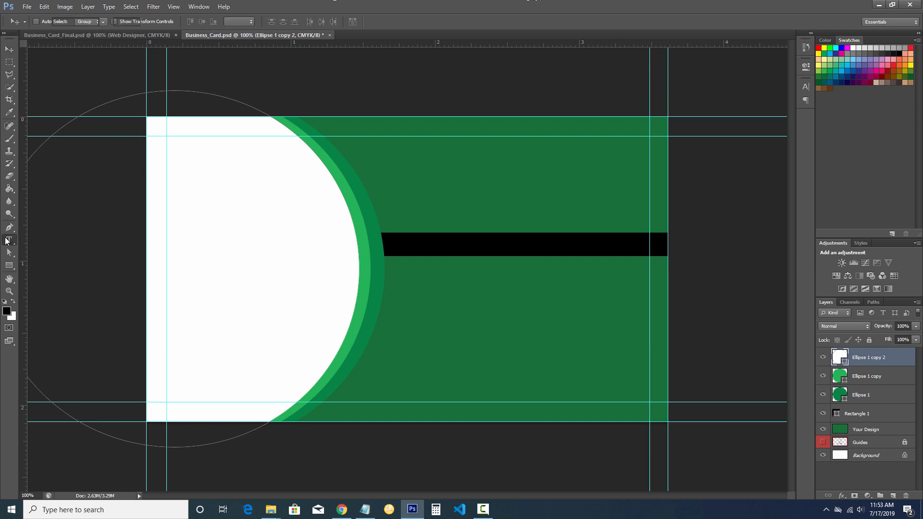
left_click(70, 22)
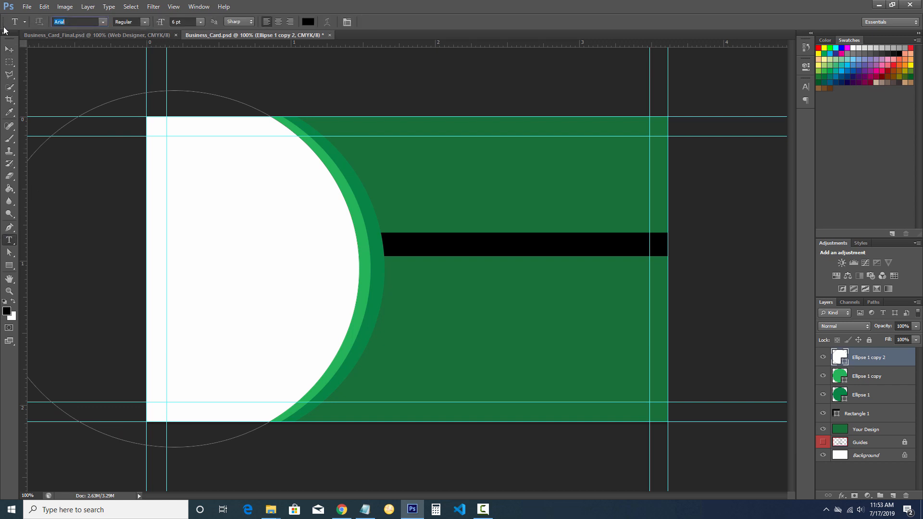
left_click(105, 24)
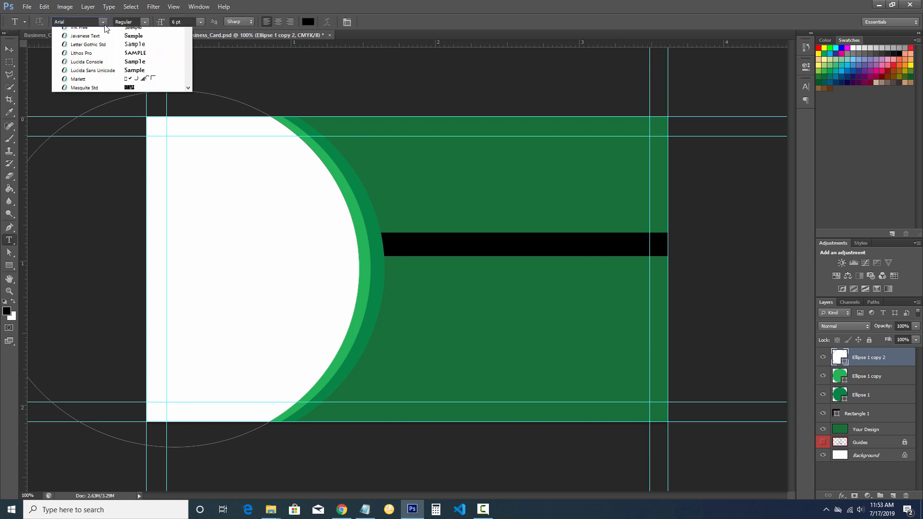
left_click(105, 25)
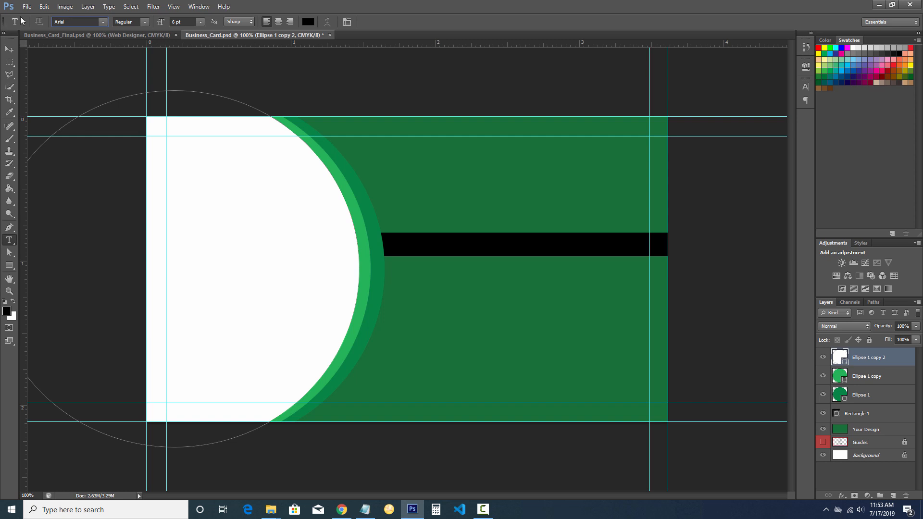
left_click(145, 22)
left_click(128, 44)
left_click_drag(175, 22, 153, 31)
Step: Add a text line with the person's full name above the black bar and shift it left within the green area
left_click(450, 185)
type("Berni")
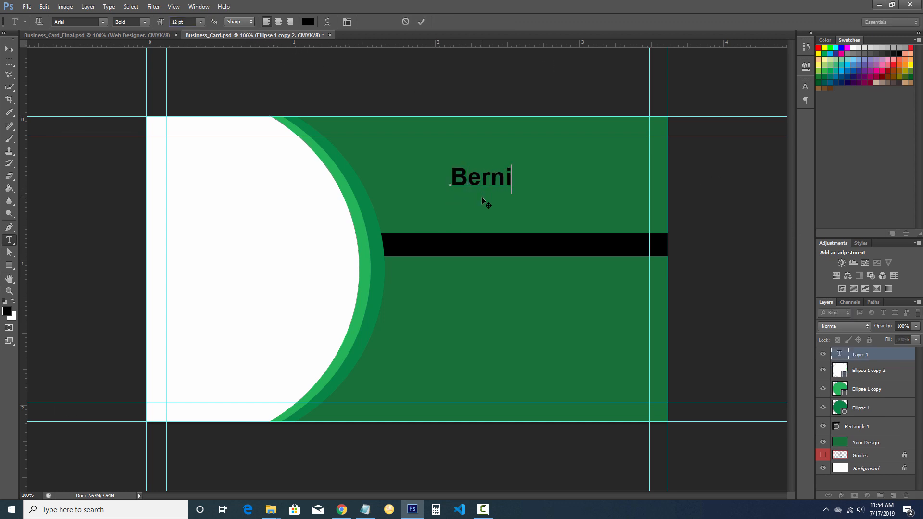
type("e gone")
key("BackSpace")
key("BackSpace")
key("BackSpace")
key("BackSpace")
key("BackSpace")
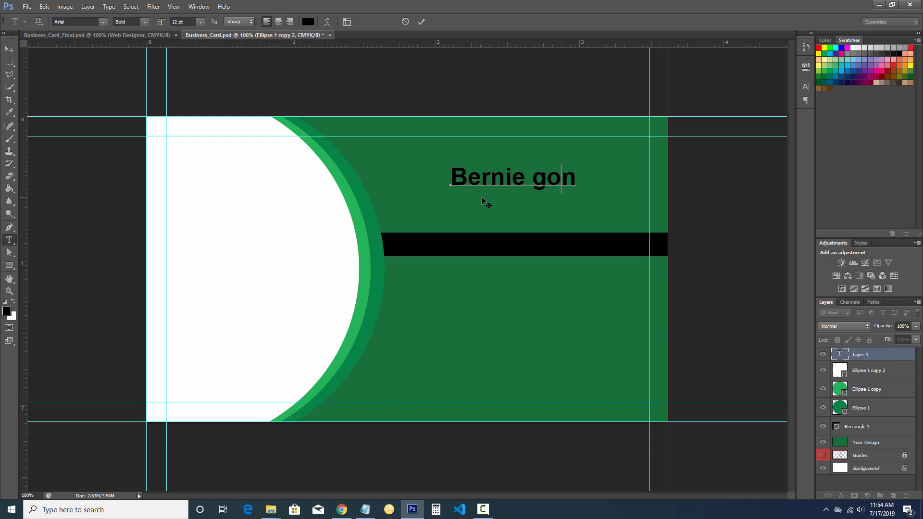
type("Gonzalez")
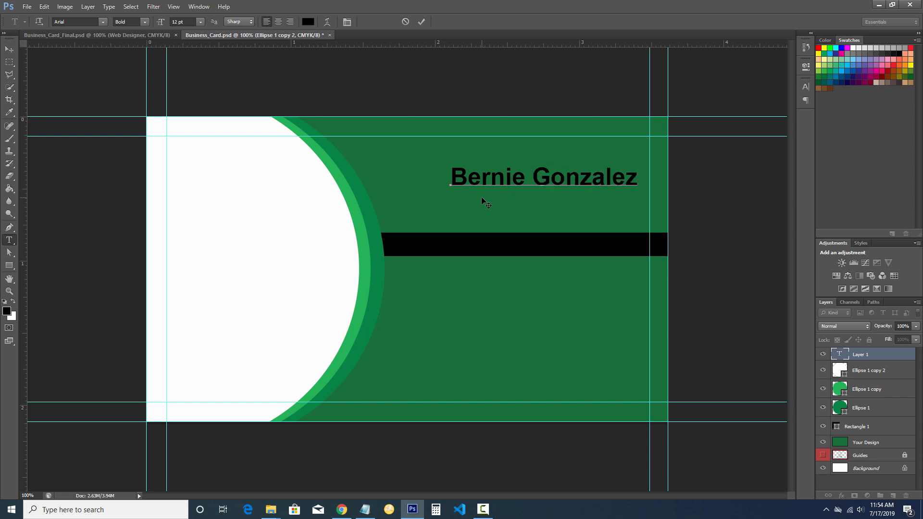
left_click(423, 21)
key("v")
left_click_drag(542, 180, 503, 183)
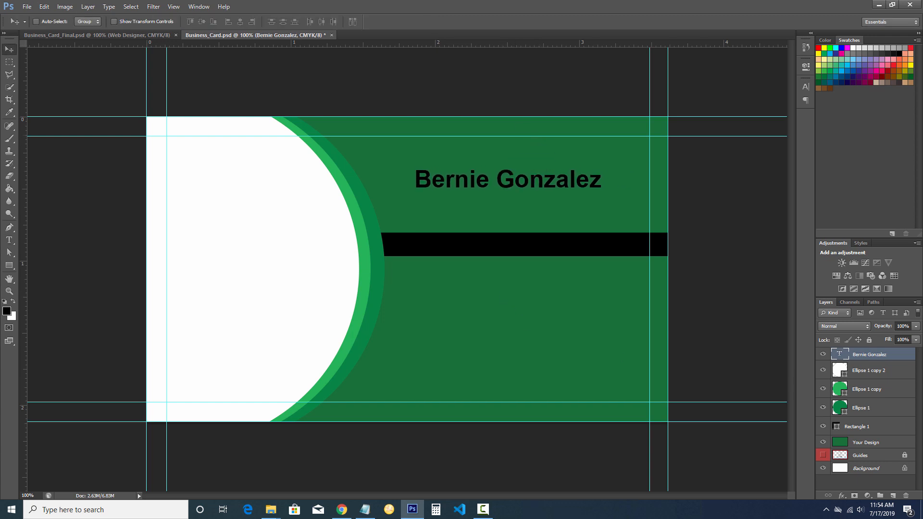
Step: Recolor the full-name text to white (ffffff) and move it slightly up and to the right
double_click(837, 355)
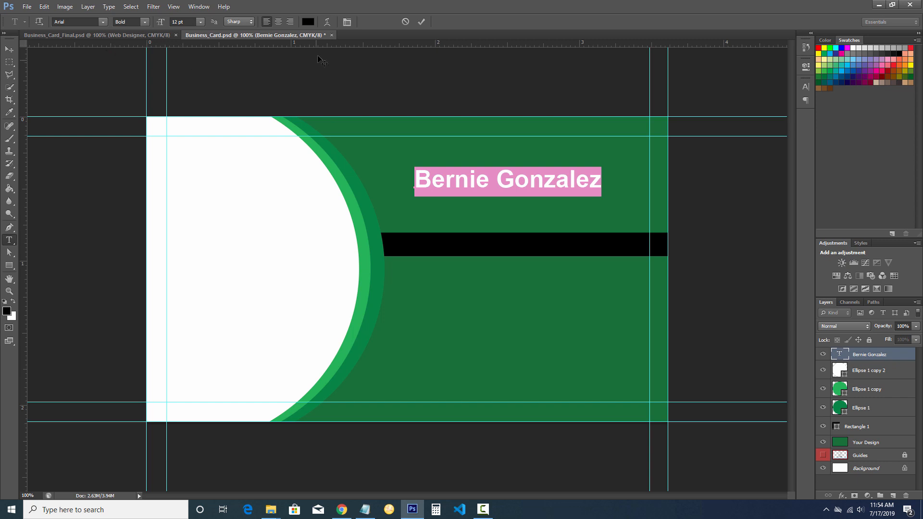
left_click(307, 22)
left_click(658, 204)
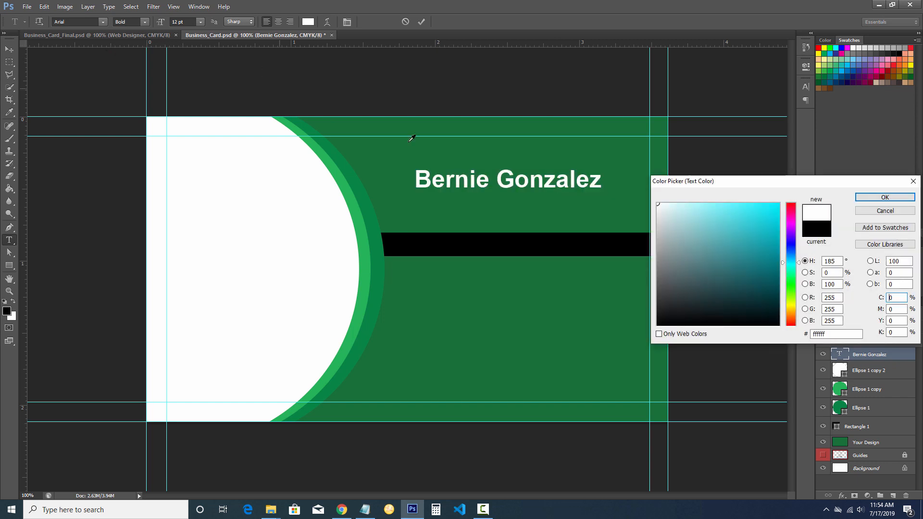
left_click(884, 197)
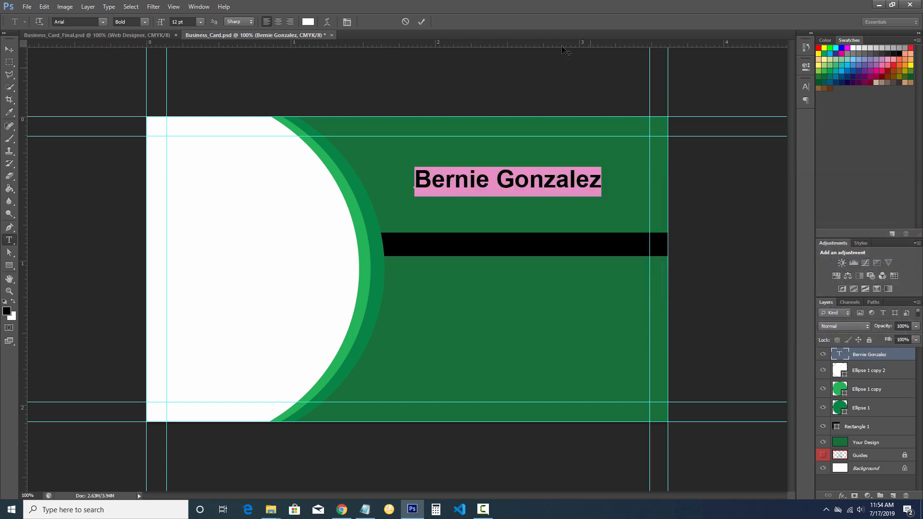
left_click(426, 23)
left_click_drag(507, 183, 510, 177)
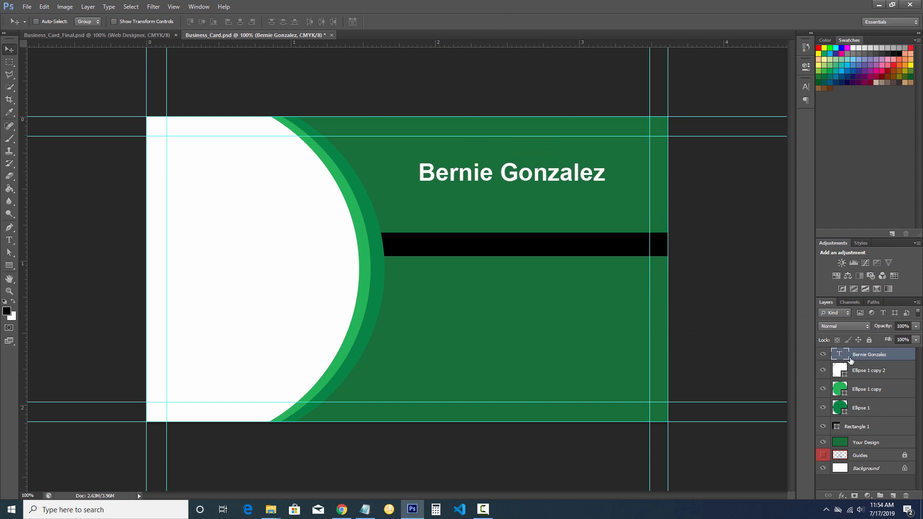
Step: Add the tagline text "Quality Service" in white and move it onto the black bar
left_click(9, 240)
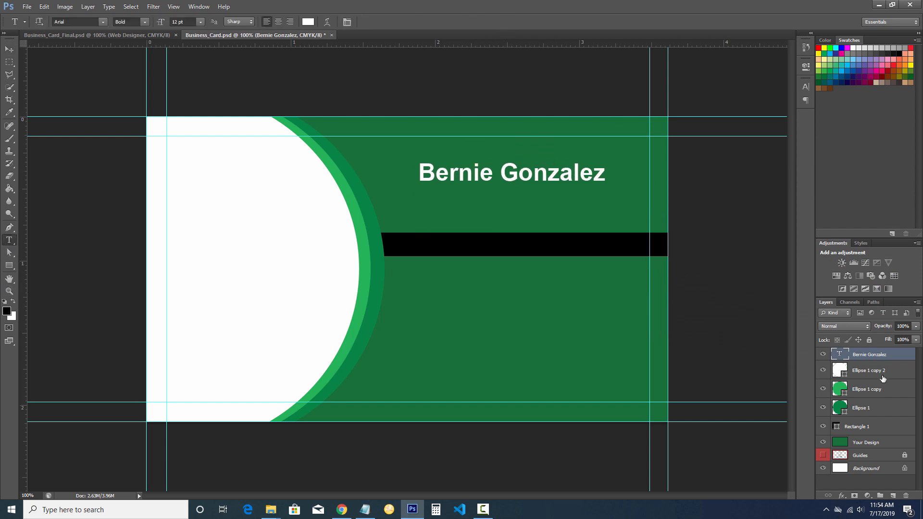
left_click(448, 244)
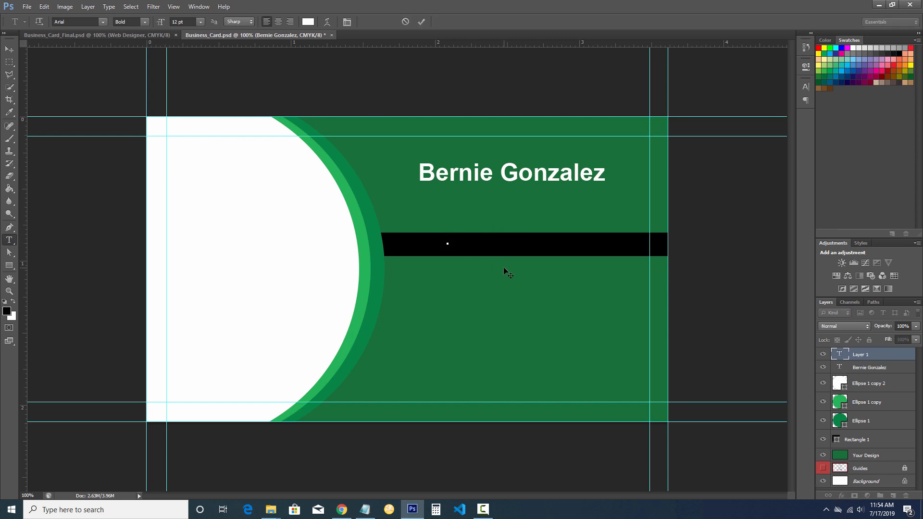
type("Qua")
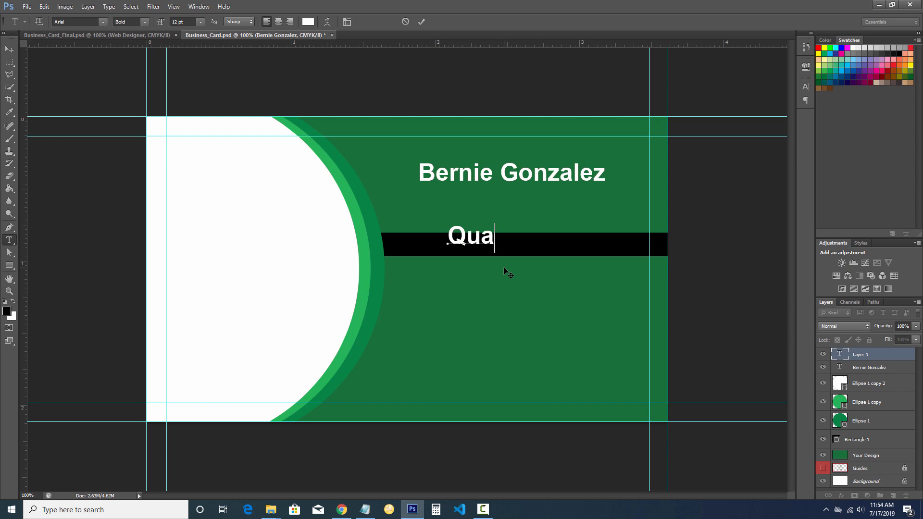
type("lity Ser")
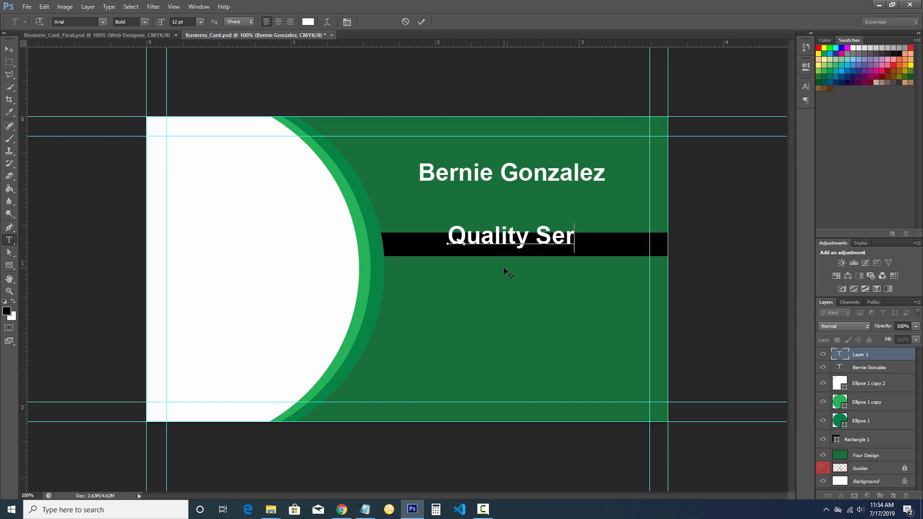
type("vice")
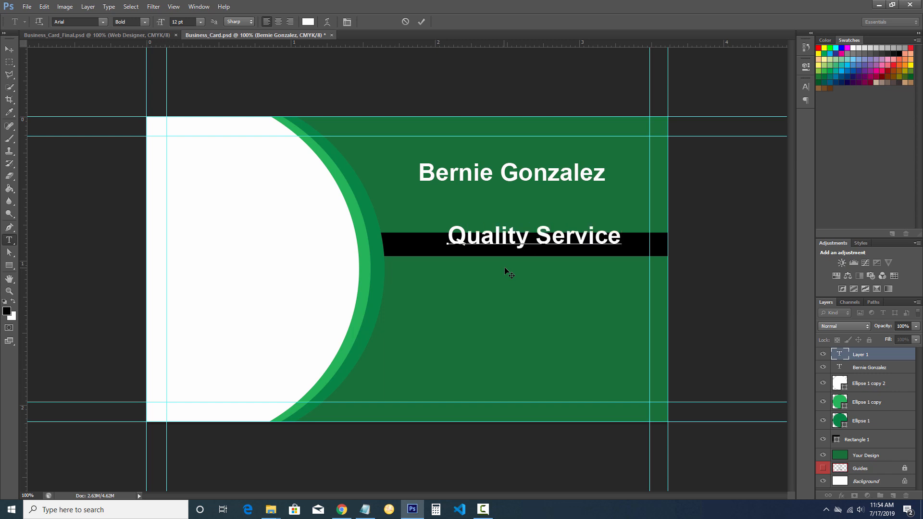
left_click(417, 21)
key("v")
left_click_drag(494, 215, 489, 221)
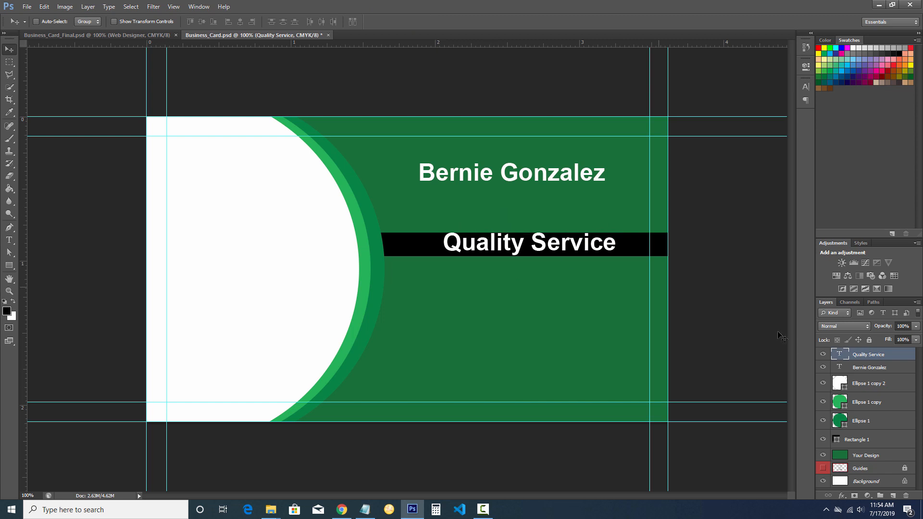
Step: Set the "Quality Service" tagline to 8 pt and move it right to center it on the black bar
double_click(838, 354)
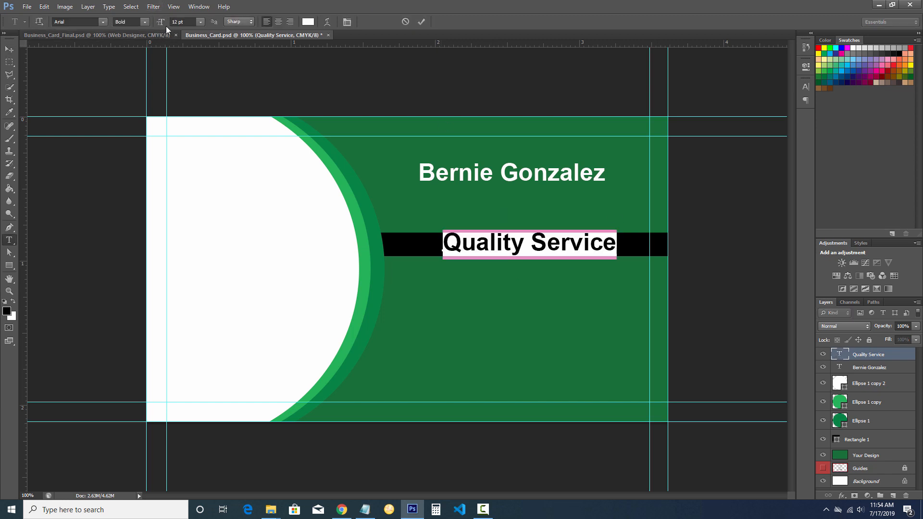
left_click(177, 22)
type("8")
key("Return")
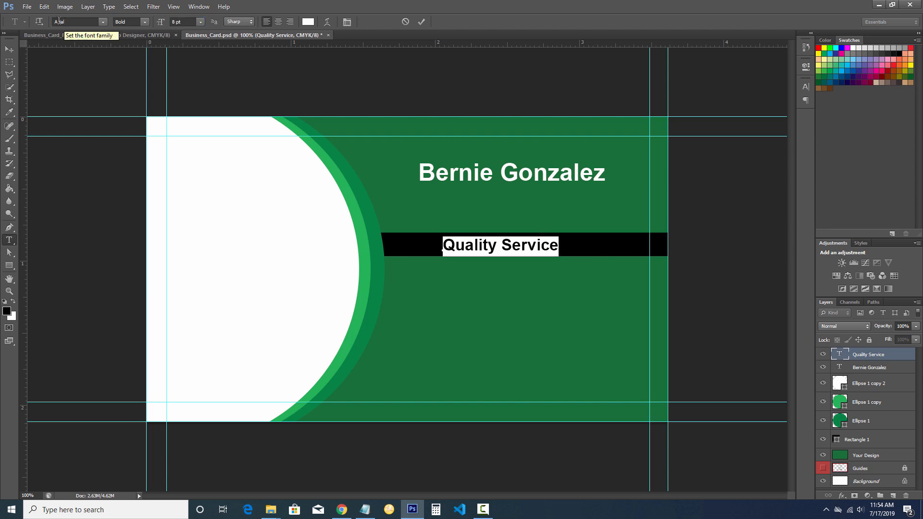
left_click(422, 22)
key("v")
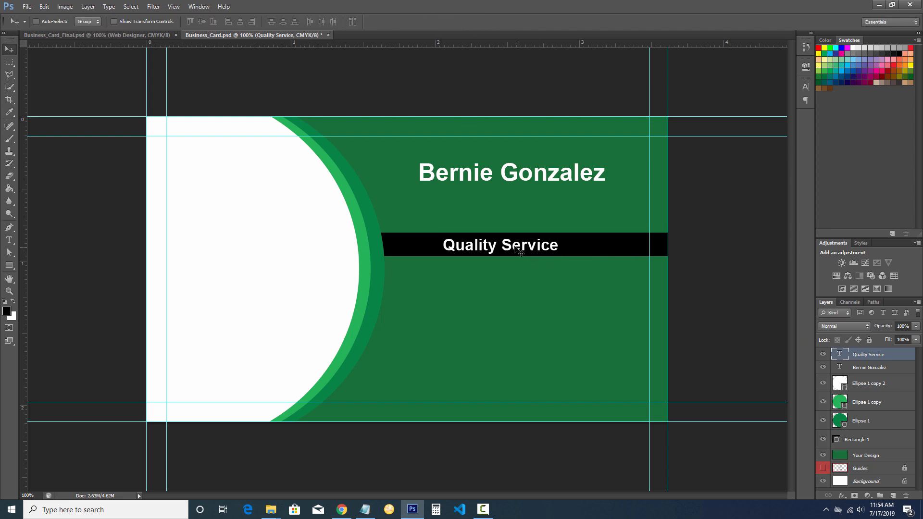
left_click_drag(515, 250, 529, 249)
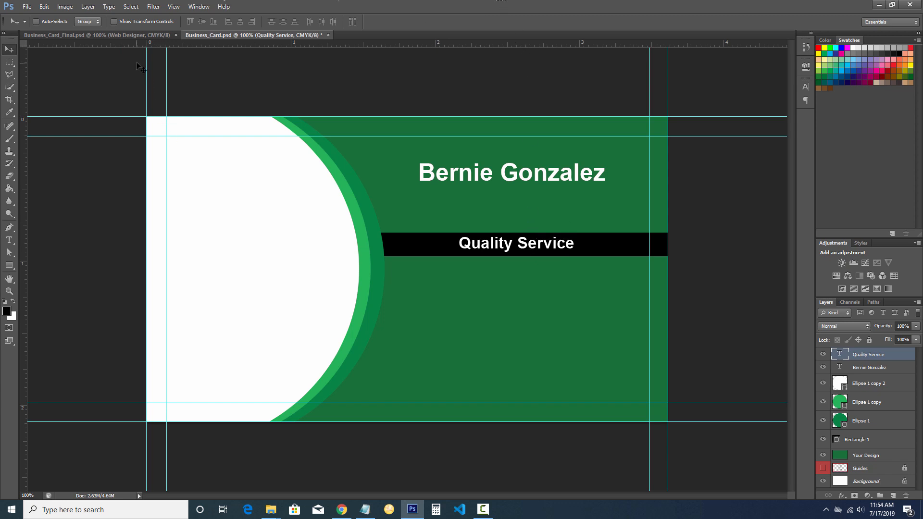
Step: Check the contact icons in Business_Card_Final.psd, return to Business_Card.psd, and choose the boxed phone-handset custom shape
left_click(113, 35)
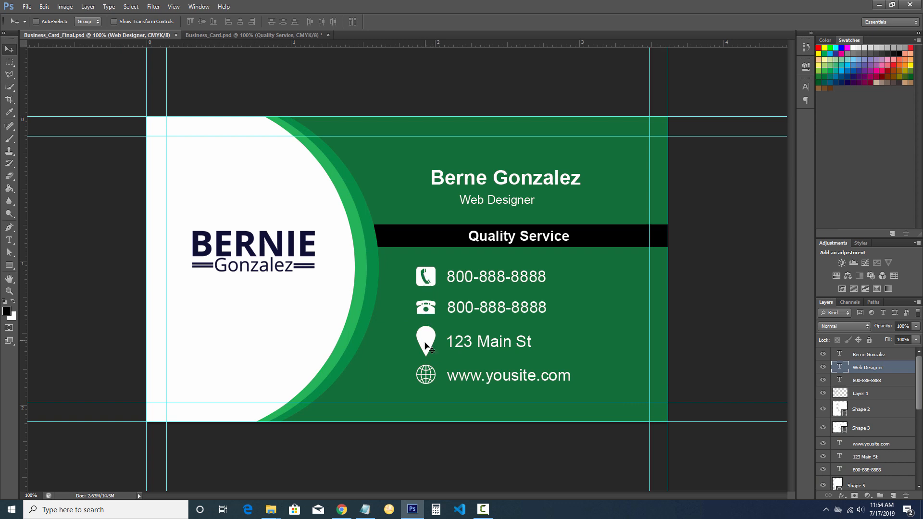
left_click(240, 36)
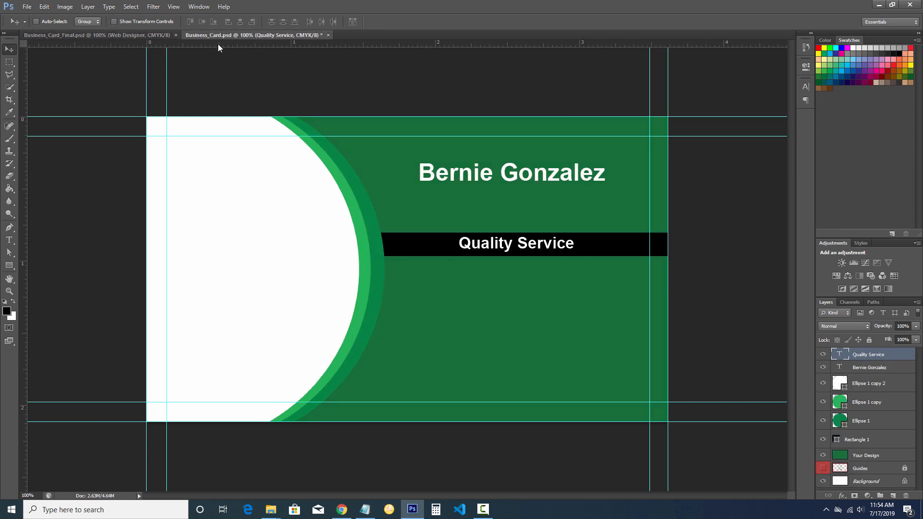
left_click(9, 265)
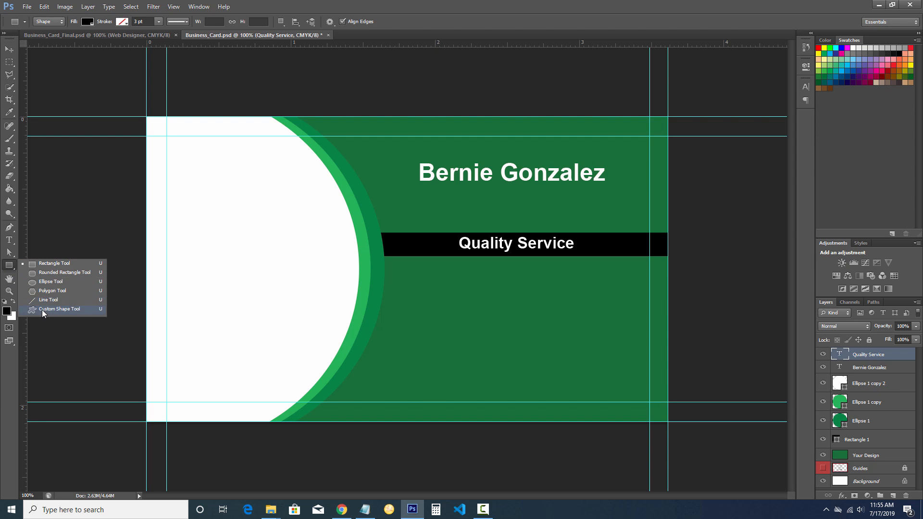
left_click(42, 310)
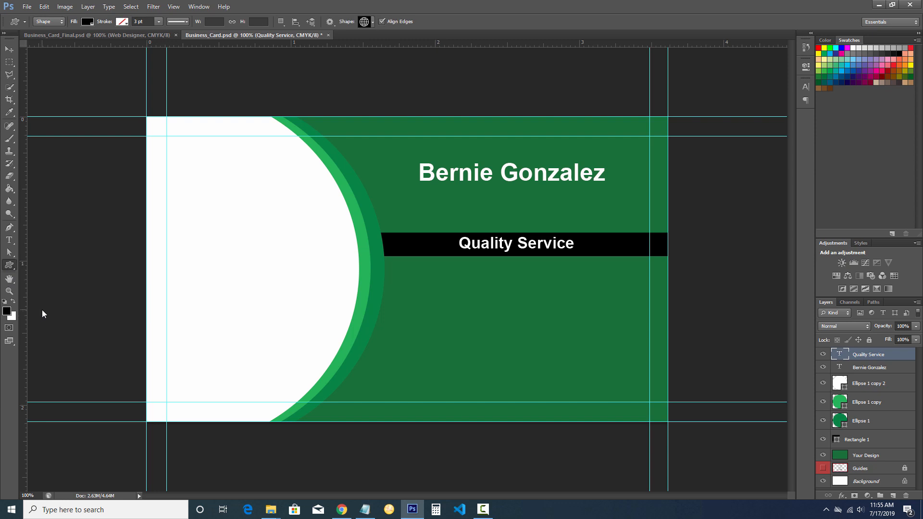
left_click(373, 22)
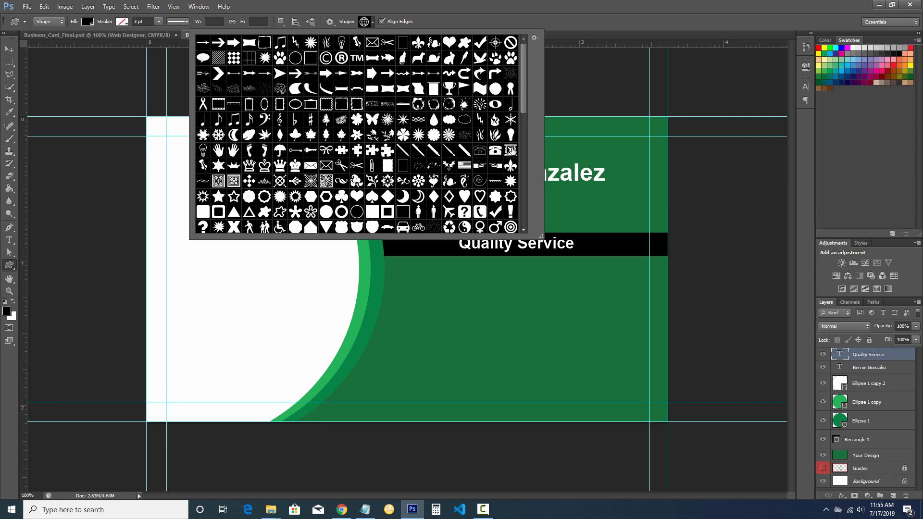
left_click(479, 212)
left_click(537, 38)
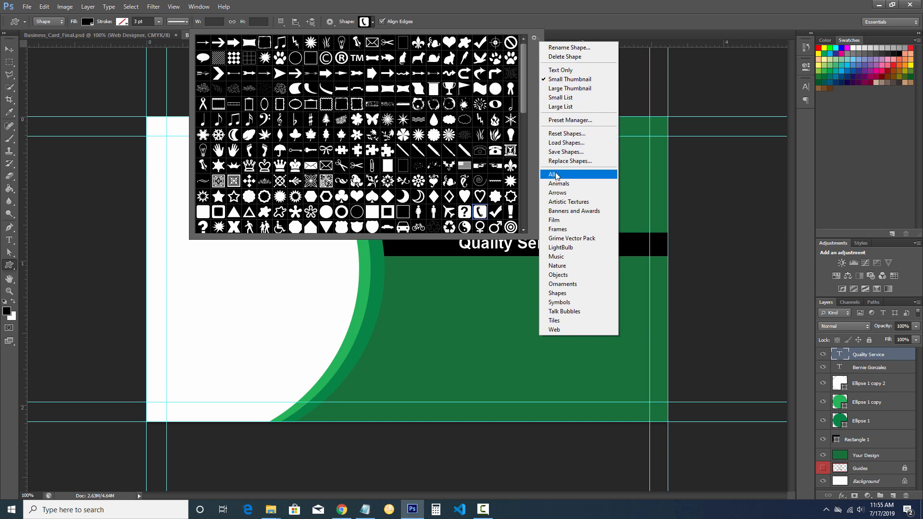
left_click(521, 64)
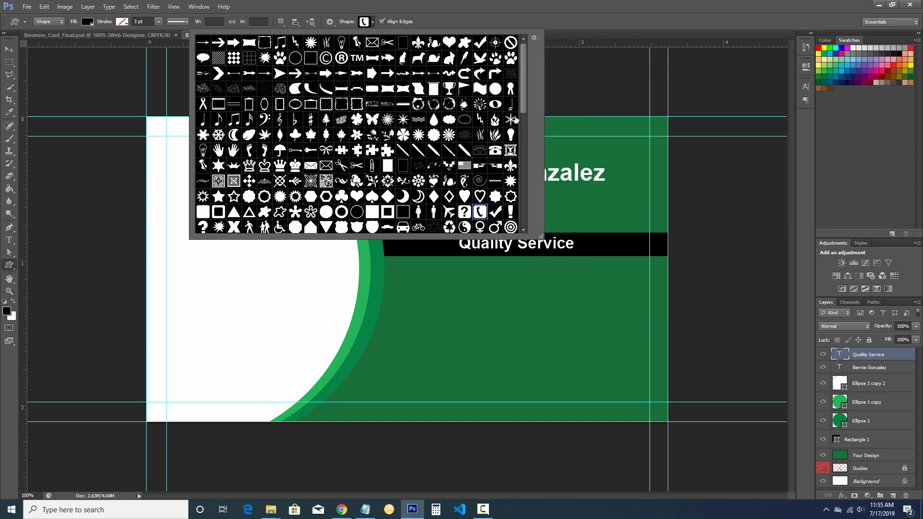
left_click_drag(525, 70, 517, 52)
left_click(480, 282)
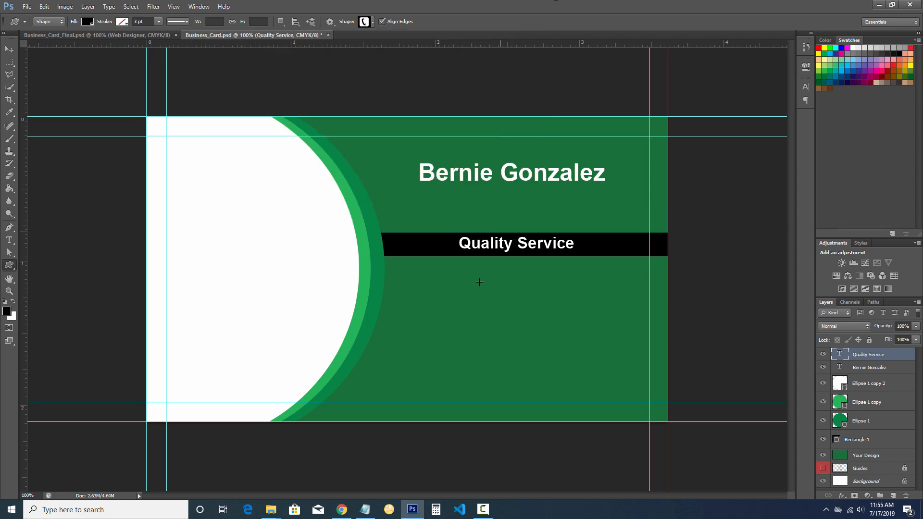
left_click_drag(417, 280, 435, 309)
left_click(44, 7)
left_click(62, 36)
Step: Draw the boxed phone-handset icon about 44 px square below the black bar's left part and fill it with white
left_click_drag(403, 276, 424, 296)
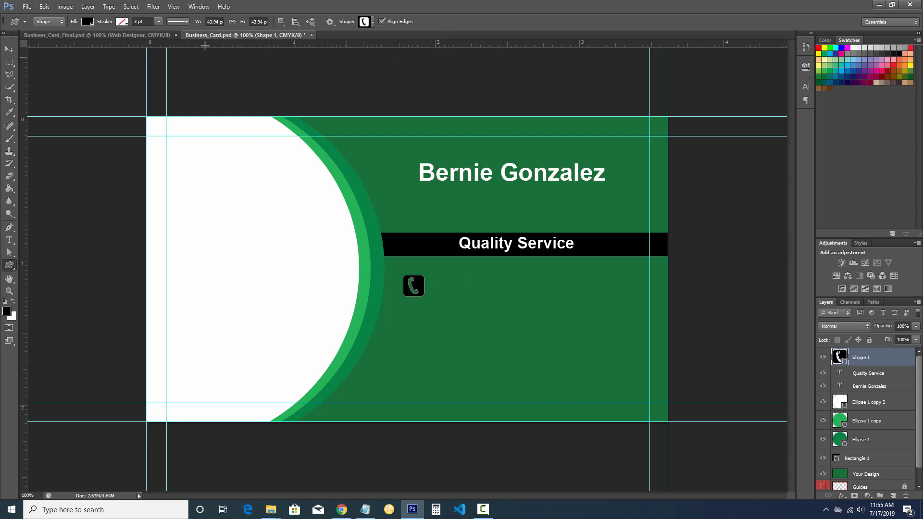
left_click(87, 21)
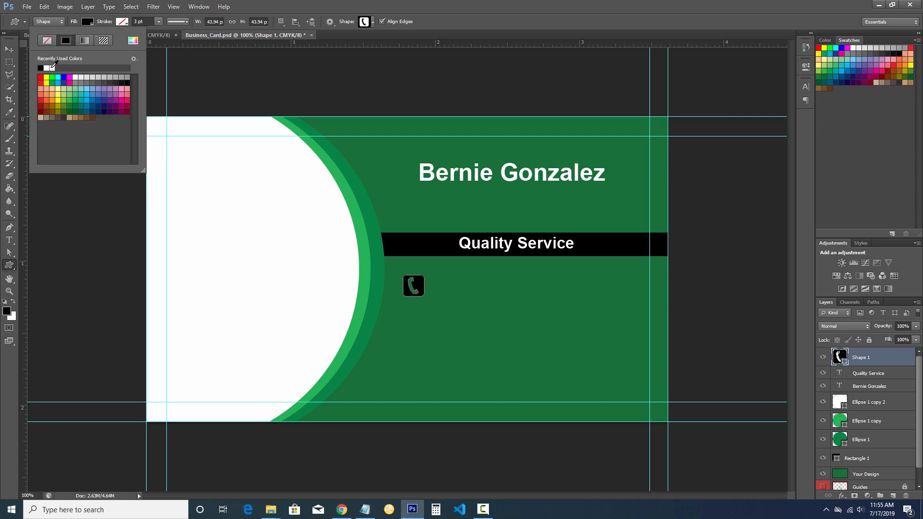
left_click(50, 67)
key("Return")
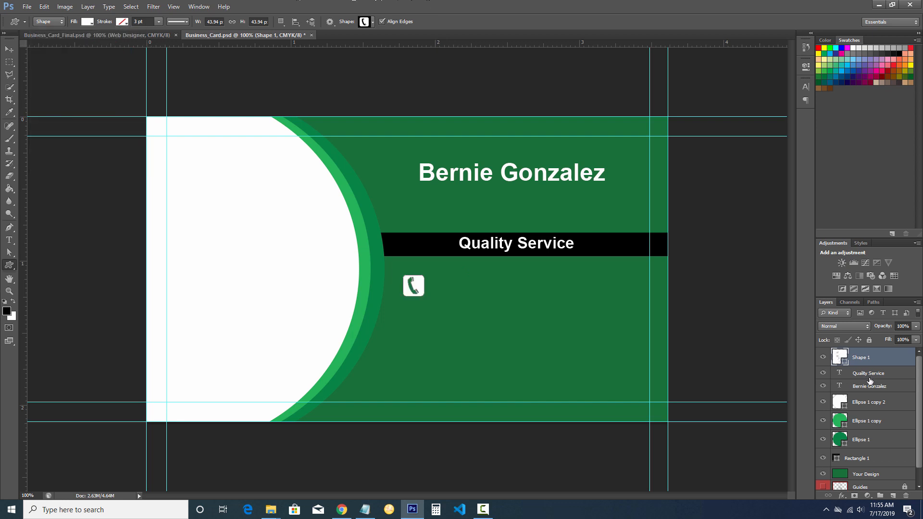
Step: On a new layer, draw the solid desk-telephone custom shape about 43 by 30 px below the handset icon and fill it white
left_click(894, 496)
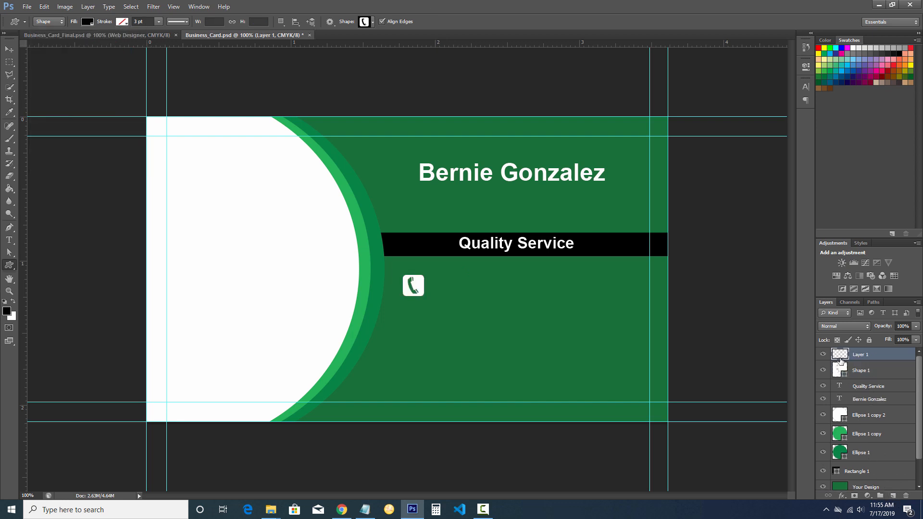
left_click(372, 22)
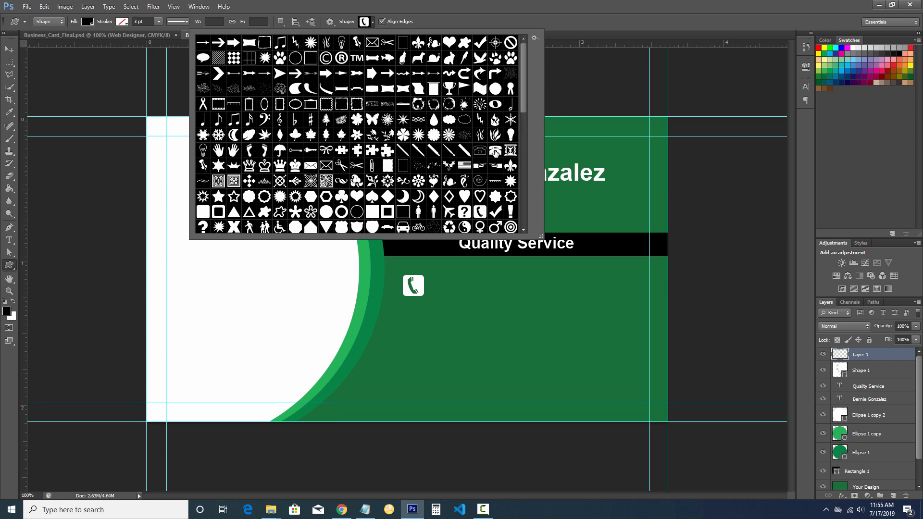
left_click(496, 152)
left_click(494, 3)
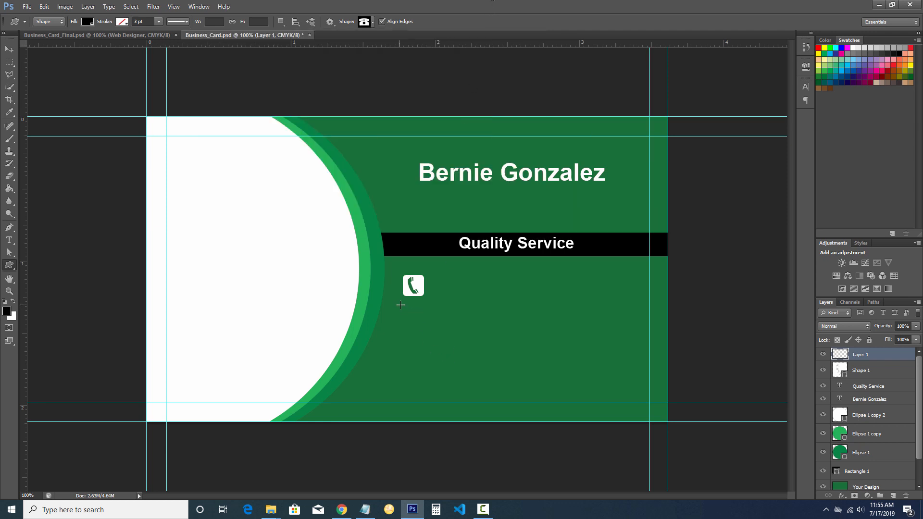
left_click_drag(407, 307, 427, 323)
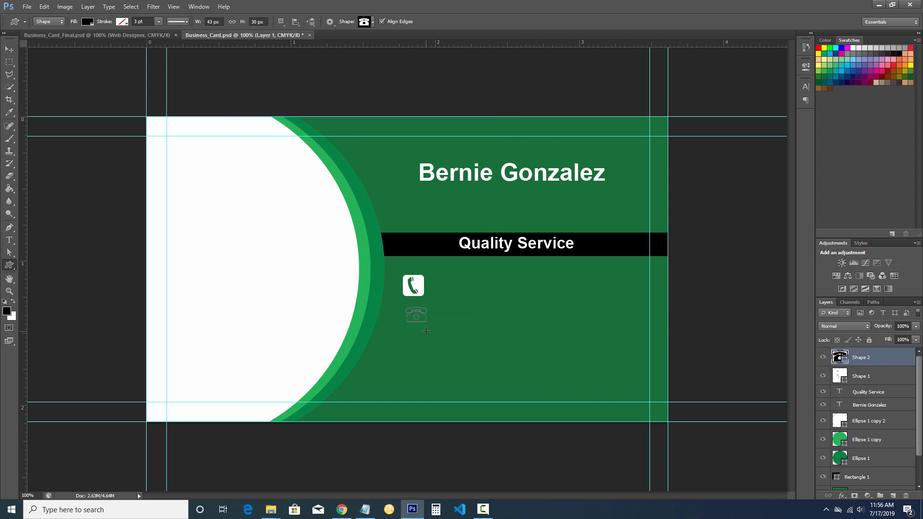
left_click(88, 23)
left_click(51, 68)
left_click(305, 5)
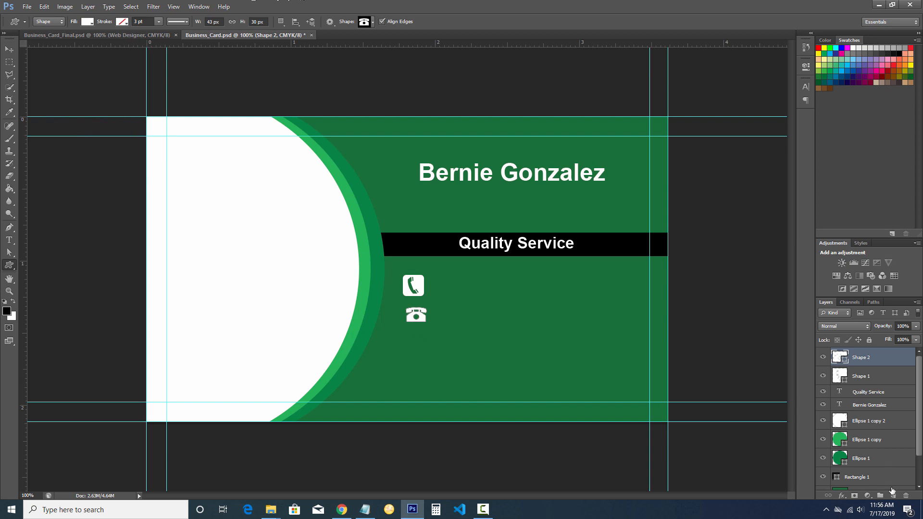
Step: On a new layer, draw a white teardrop custom shape about 35 by 56 px below the desk-telephone icon
key("ctrl+shift+alt+n")
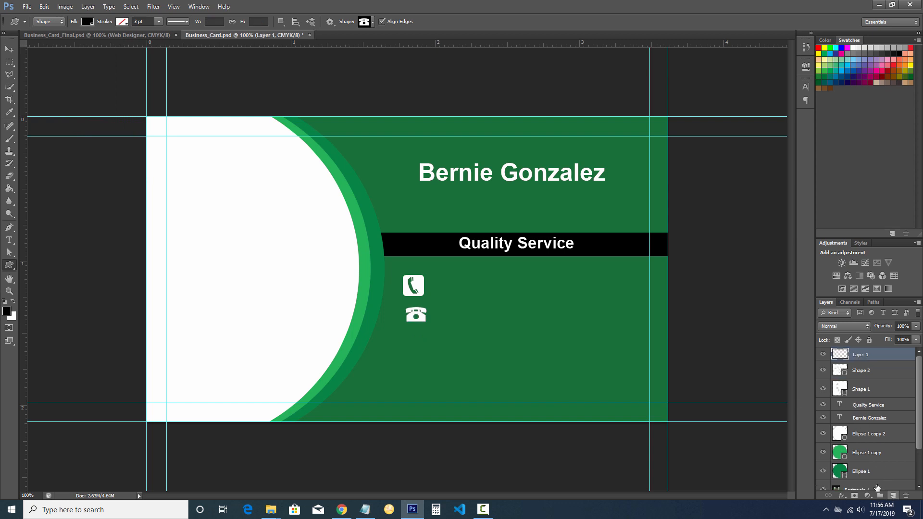
left_click(88, 22)
left_click(41, 66)
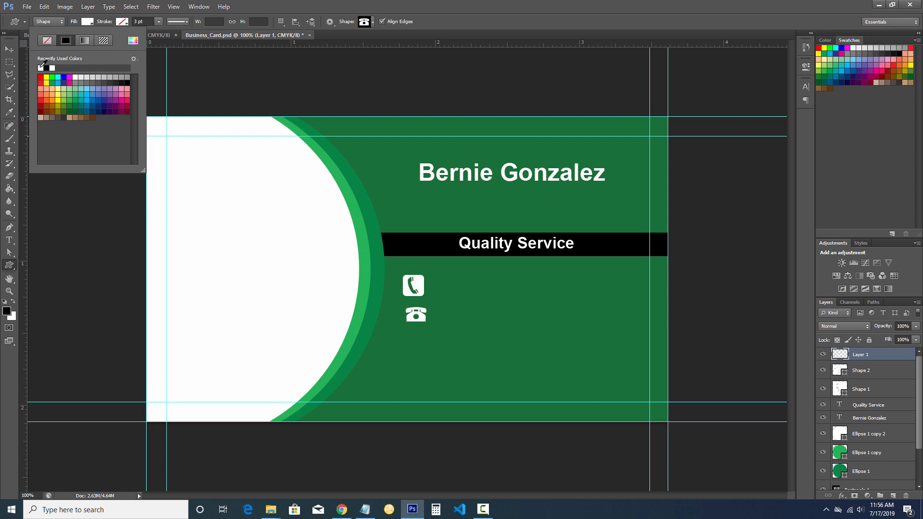
left_click(327, 6)
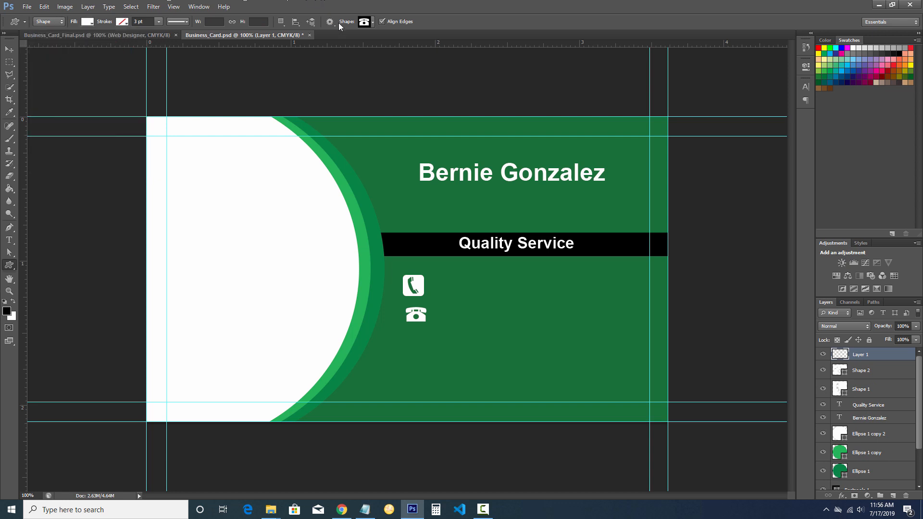
left_click(373, 22)
scroll(435, 155, "down", 2)
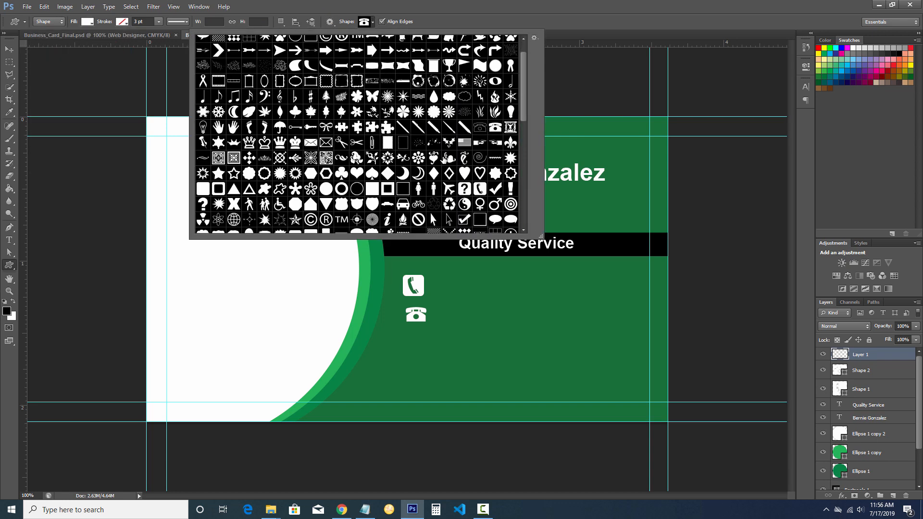
scroll(454, 169, "up", 1)
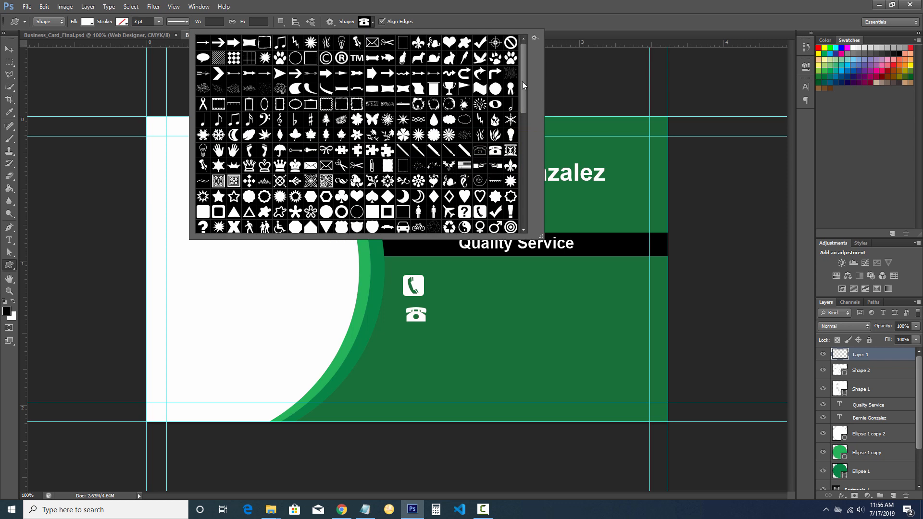
left_click_drag(522, 82, 523, 166)
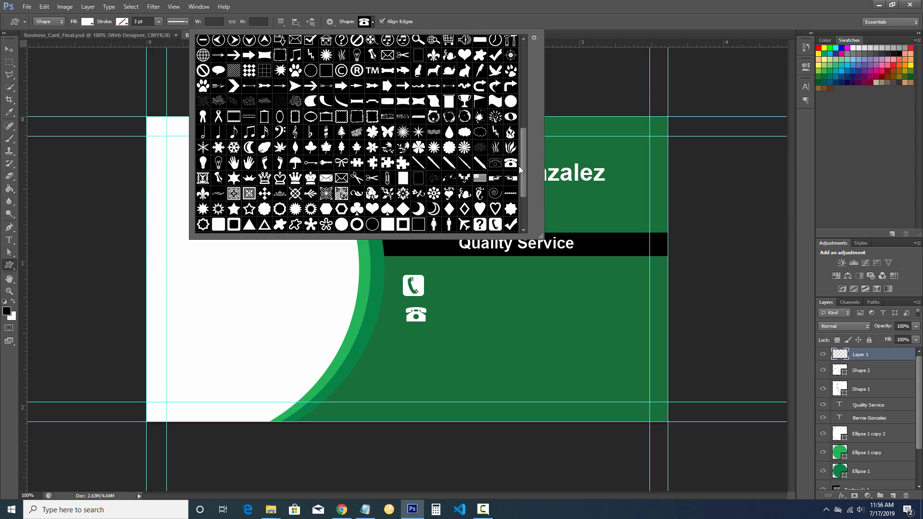
left_click(449, 136)
key("Return")
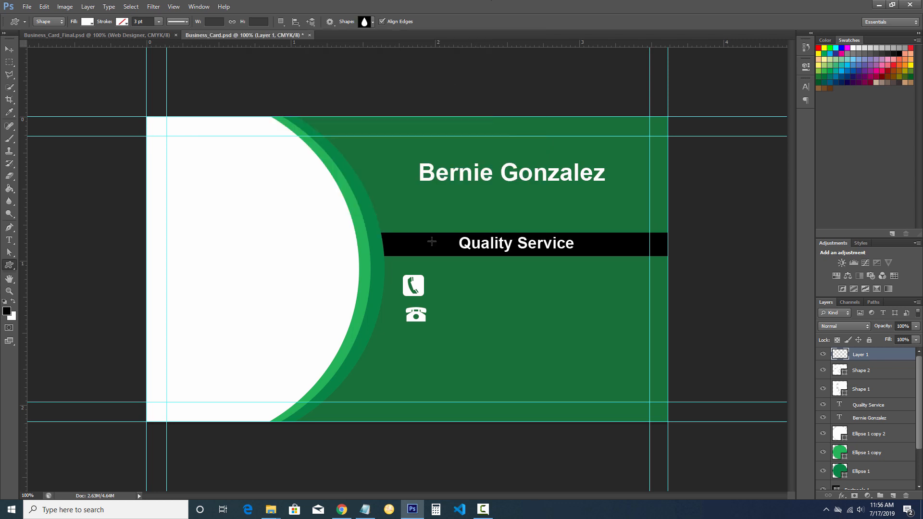
left_click_drag(401, 334, 418, 361)
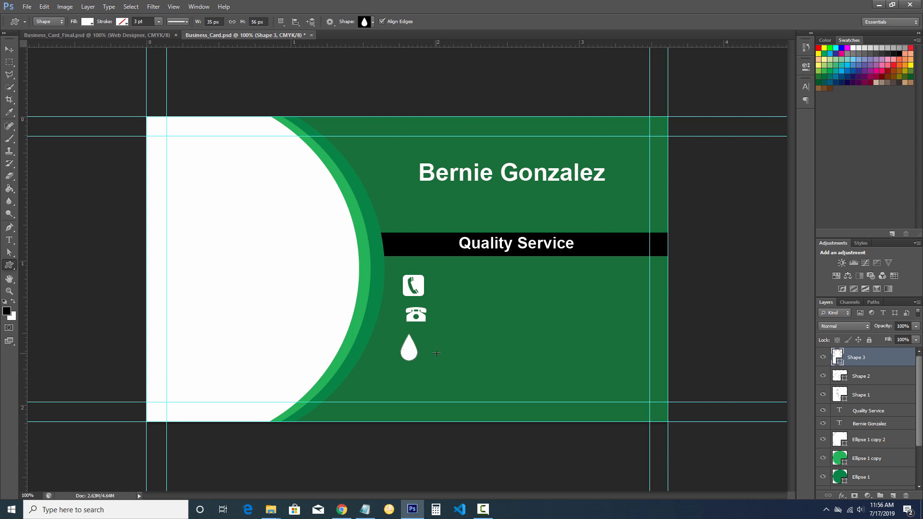
Step: Flip the teardrop vertically to form a location pin and move it slightly up and right beneath the desk-telephone icon
key("ctrl+t")
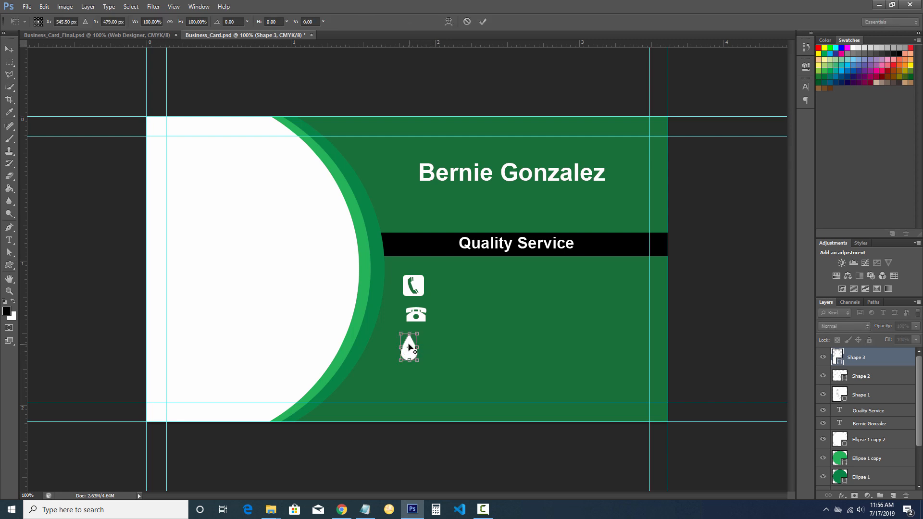
right_click(409, 346)
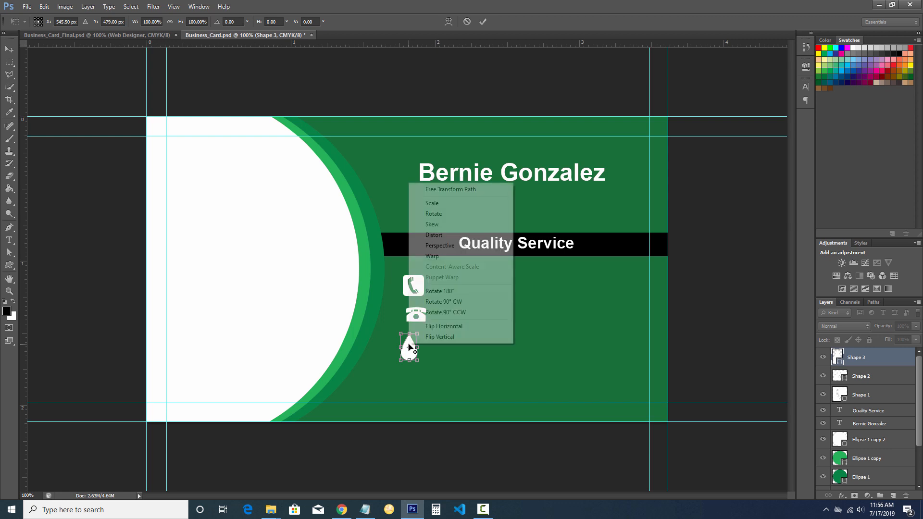
left_click(433, 339)
left_click(484, 22)
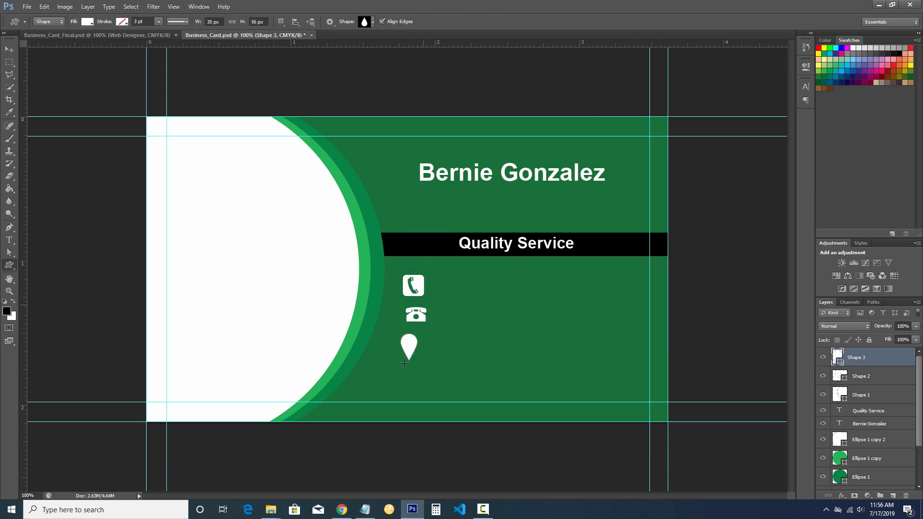
left_click(8, 49)
left_click_drag(405, 345, 412, 341)
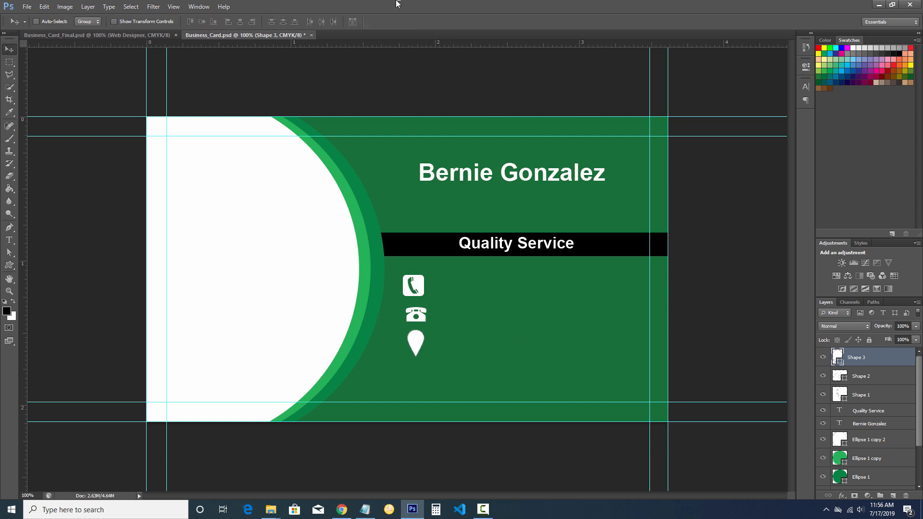
Step: On a new layer, draw a white wireframe-globe custom shape about 47 px square below the location pin
left_click(9, 265)
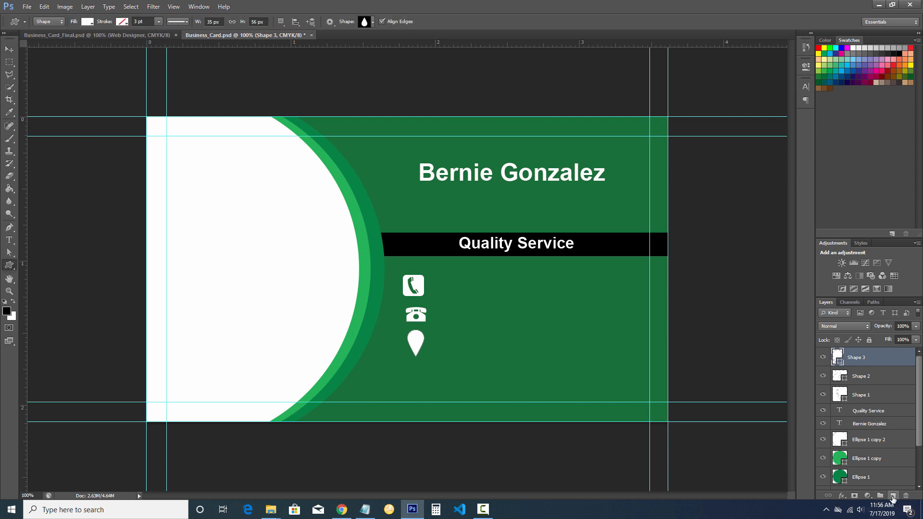
left_click(893, 496)
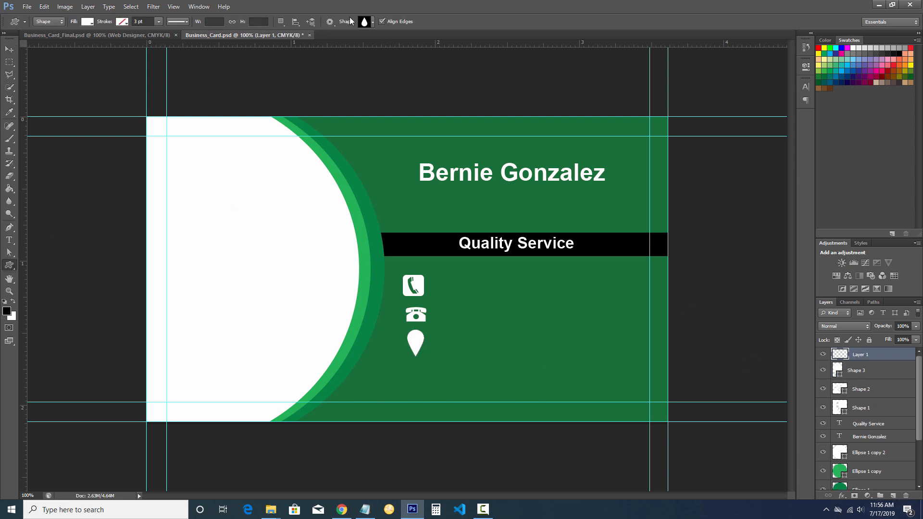
left_click(372, 22)
scroll(356, 153, "down", 3)
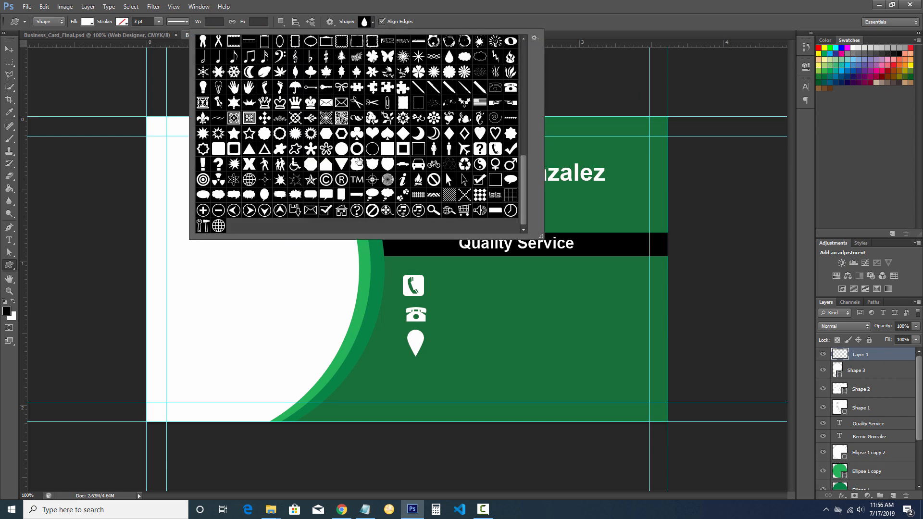
double_click(219, 226)
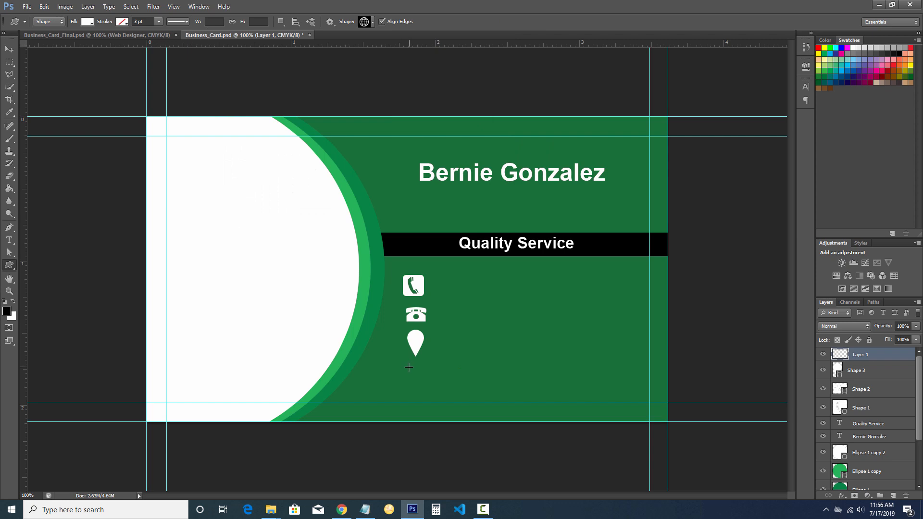
left_click_drag(409, 367, 430, 393)
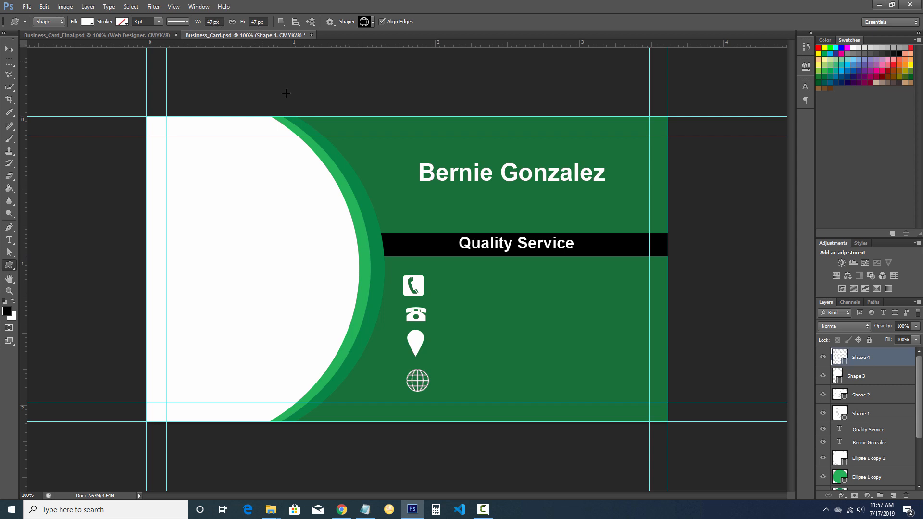
Step: Place two vertical guides along the outer edges of the handset icon
left_click(872, 379)
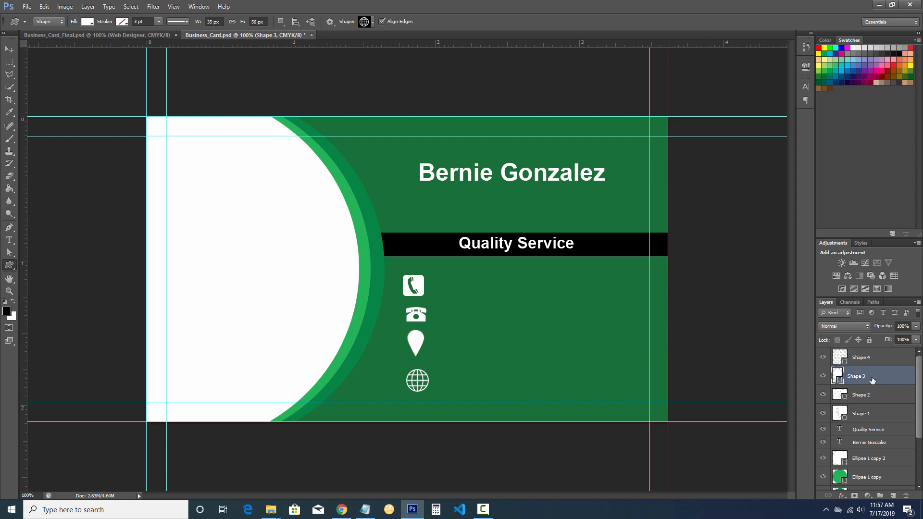
left_click(855, 397)
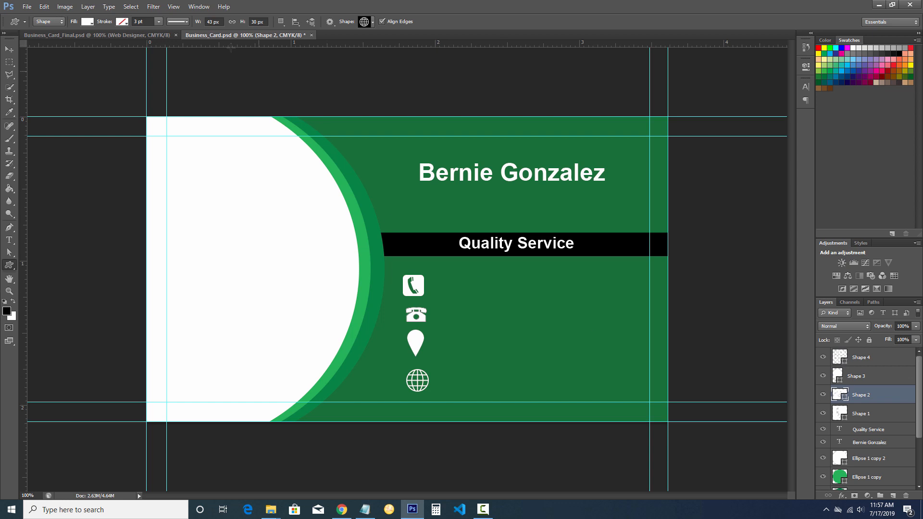
left_click(870, 419)
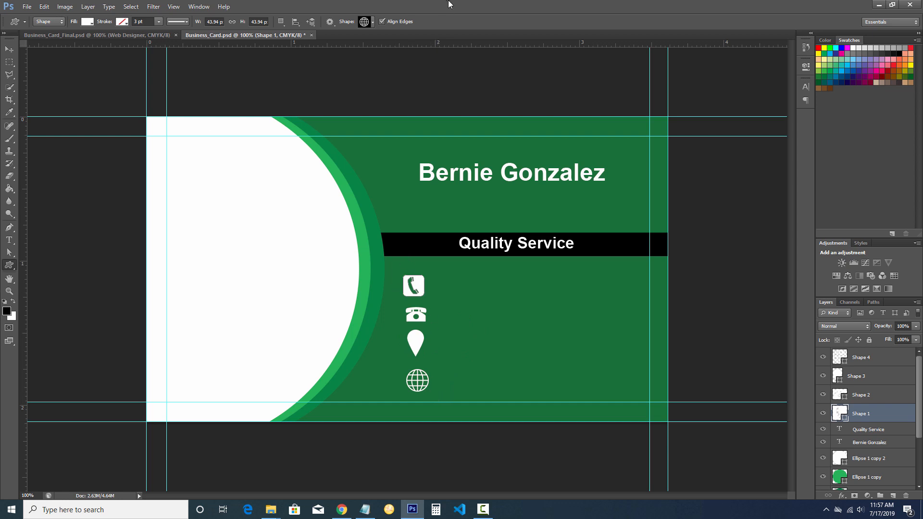
left_click(9, 49)
left_click_drag(27, 56, 402, 111)
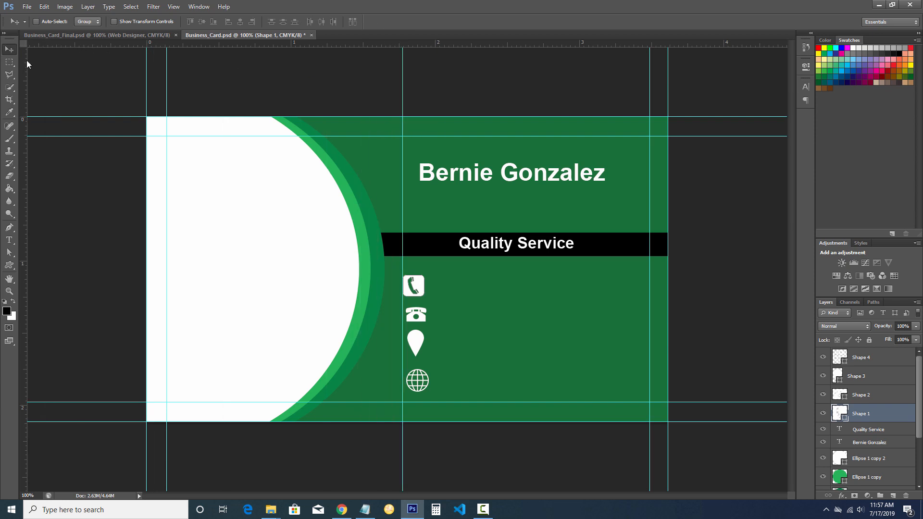
left_click_drag(27, 59, 424, 120)
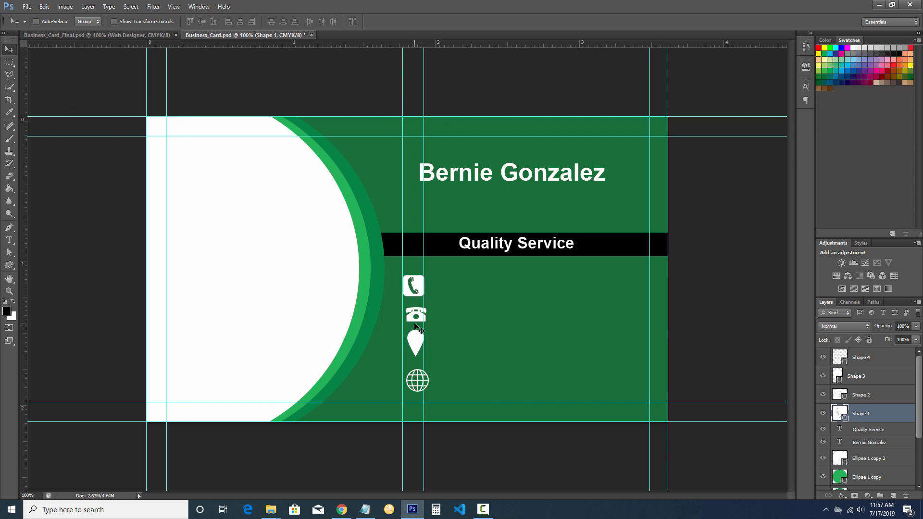
Step: Nudge the desk-telephone icon left until it is centred between the two icon guides
left_click(418, 322, "ctrl")
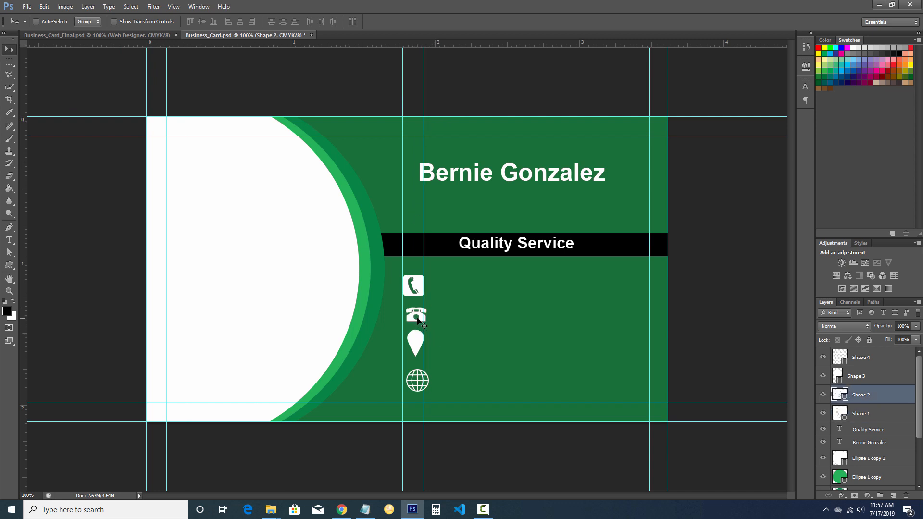
key("Left")
key("Left")
key("Left")
key("Left")
key("Left")
key("Left")
Step: Nudge the location pin left to centre it between the two icon guides
left_click(420, 338, "ctrl")
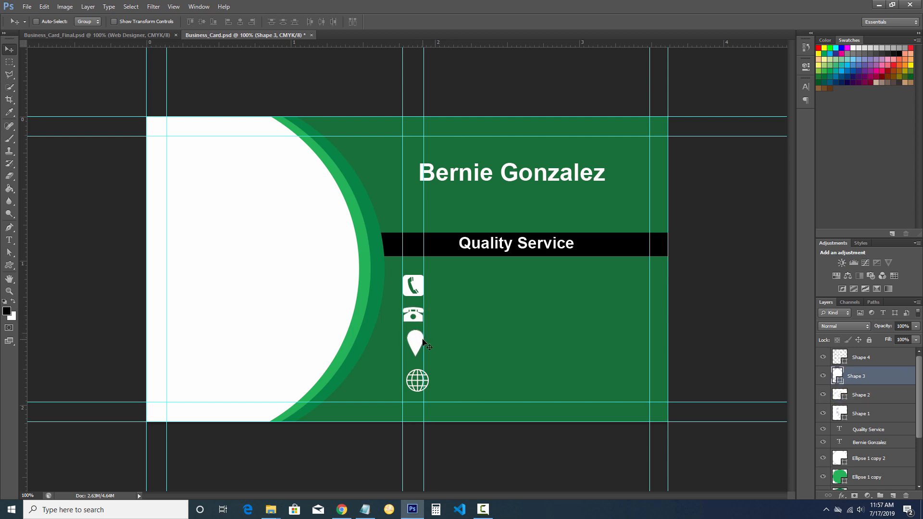
key("Left")
key("Left")
key("Left")
key("Left")
Step: Nudge the globe icon left to centre it between the two icon guides
left_click(424, 371, "ctrl")
key("Left")
key("Left")
key("Left")
key("Left")
key("Left")
key("Left")
key("Left")
key("Left")
key("Left")
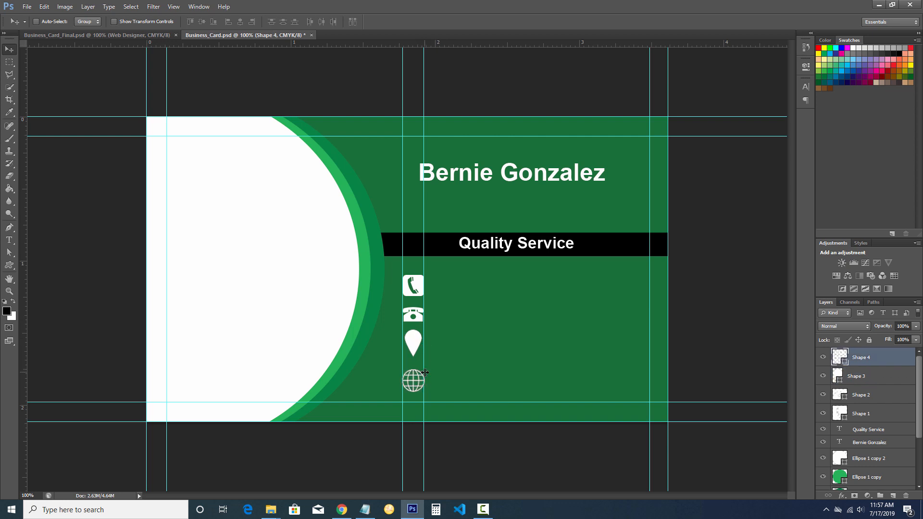
Step: Resize the globe icon proportionally to 45 px wide and 45 px high
left_click(8, 260)
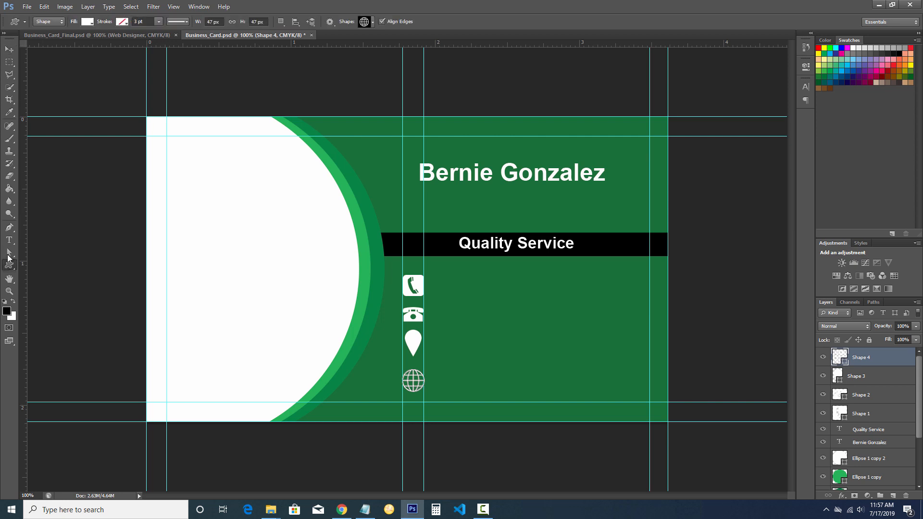
left_click(212, 21)
type("45")
key("Return")
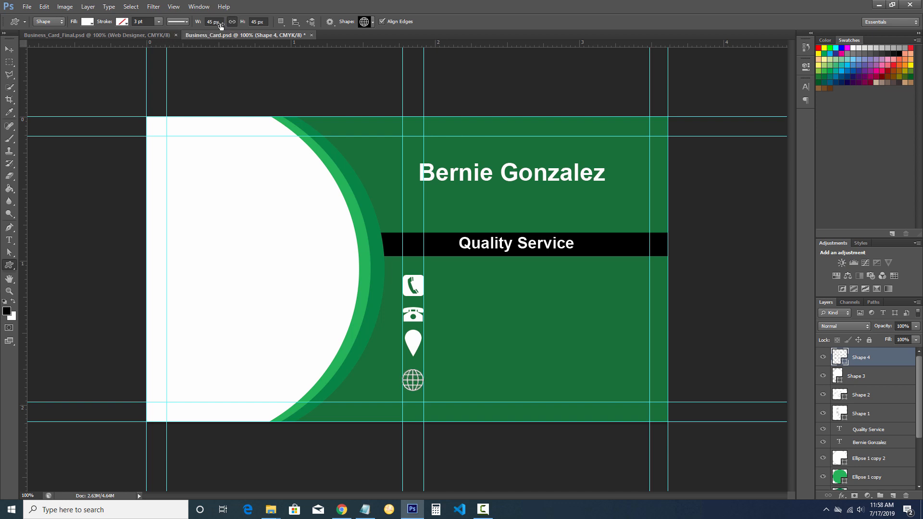
Step: Move the location pin slightly down, keeping it centred between the guides, to even out the spacing of the icons
left_click(863, 382)
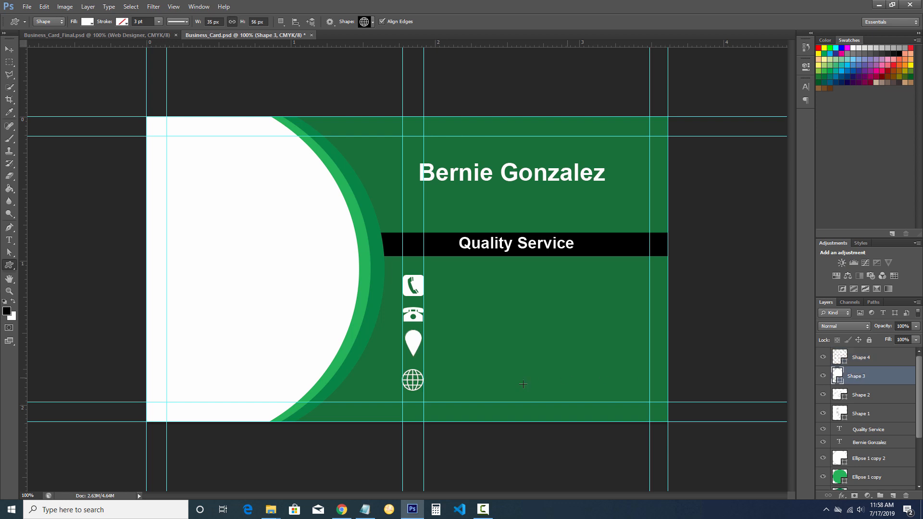
key("v")
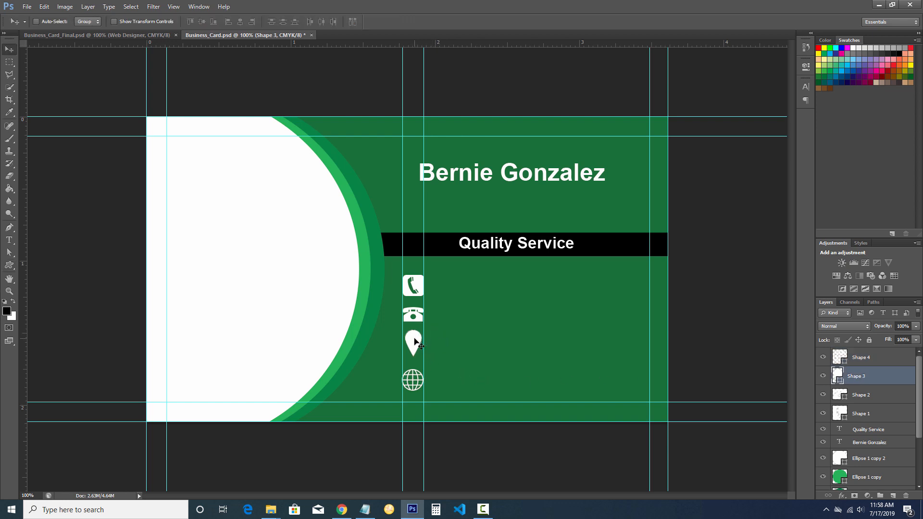
left_click_drag(415, 342, 416, 345)
key("Down")
key("Up")
key("Left")
key("Left")
key("Right")
Step: Nudge the globe icon slightly up and remove the two vertical guides around the icon column
left_click(413, 380, "ctrl")
key("Up")
key("Up")
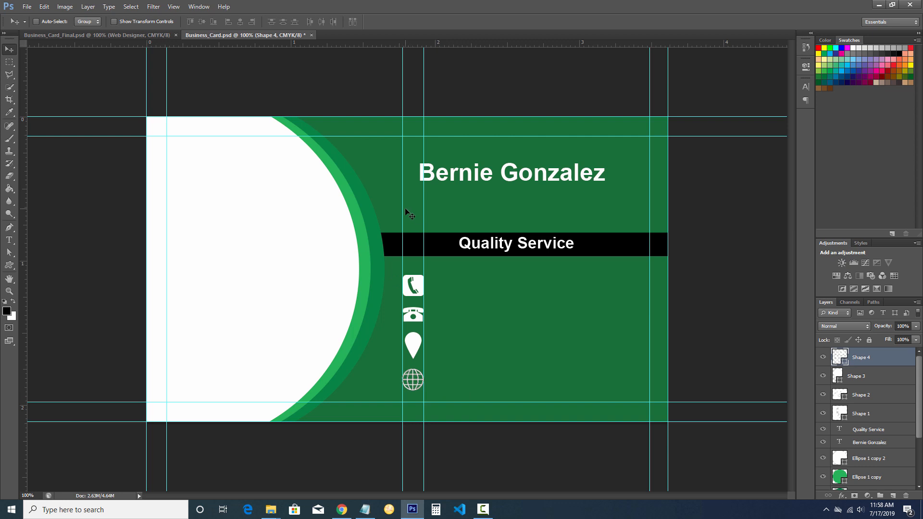
left_click_drag(403, 203, 14, 129)
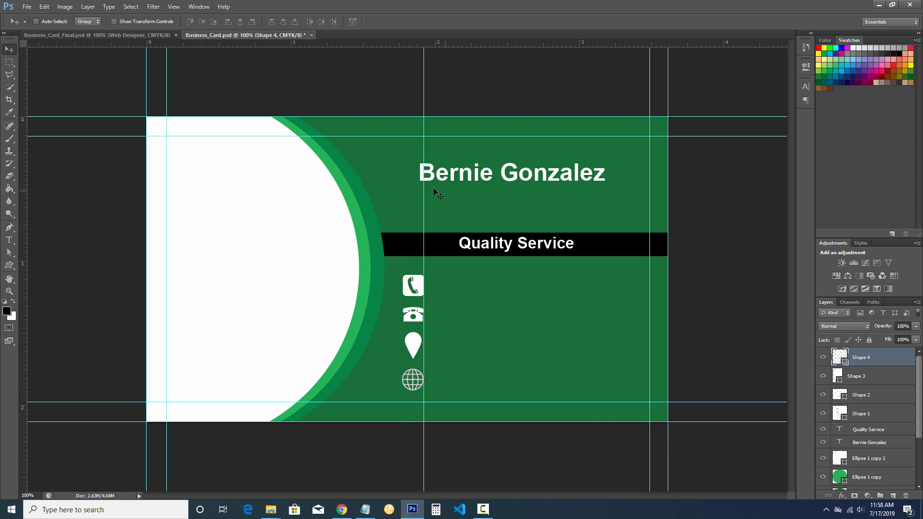
left_click_drag(424, 189, 14, 107)
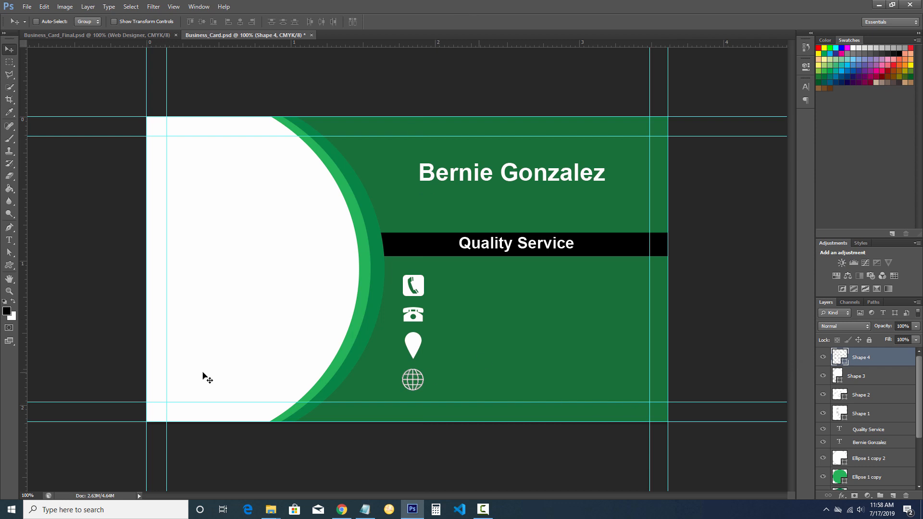
Step: Pick up the Arial Regular type style from the phone number text in Business_Card_Final.psd and return to Business_Card.psd
left_click(9, 240)
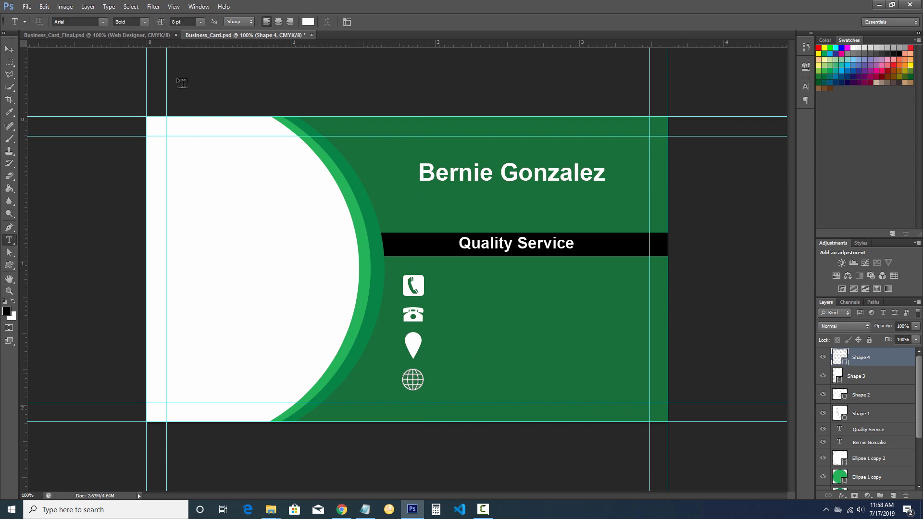
left_click(175, 21)
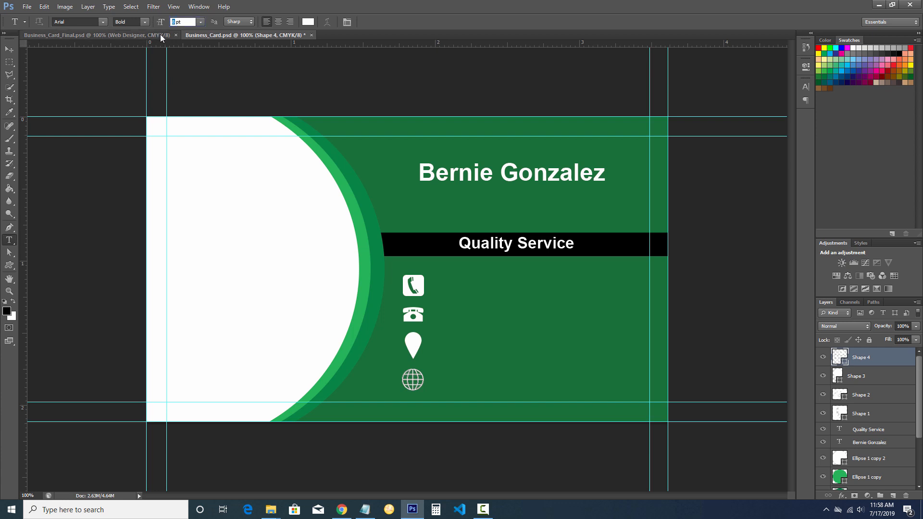
left_click(159, 35)
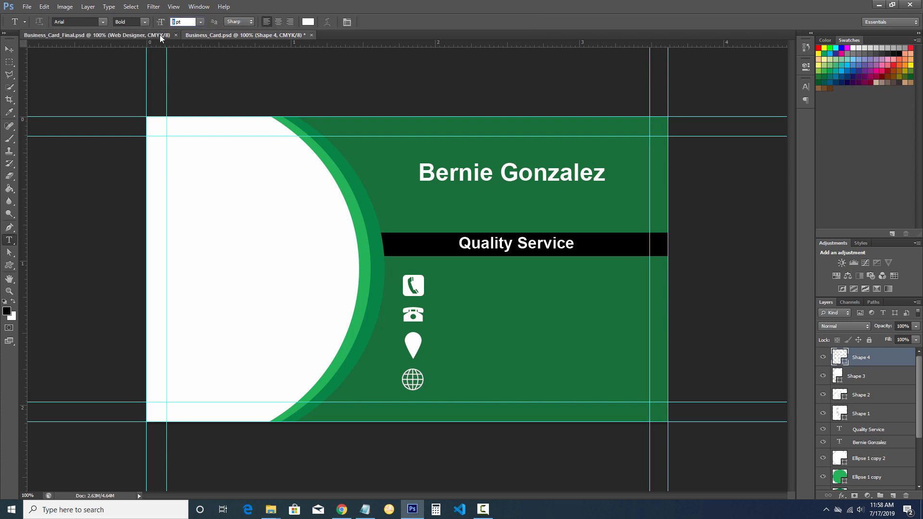
key("v")
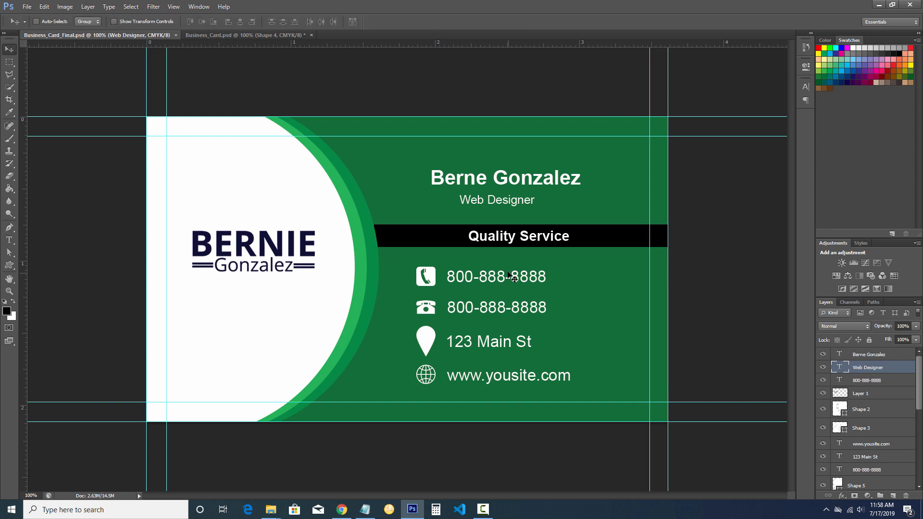
left_click(837, 381)
double_click(839, 381)
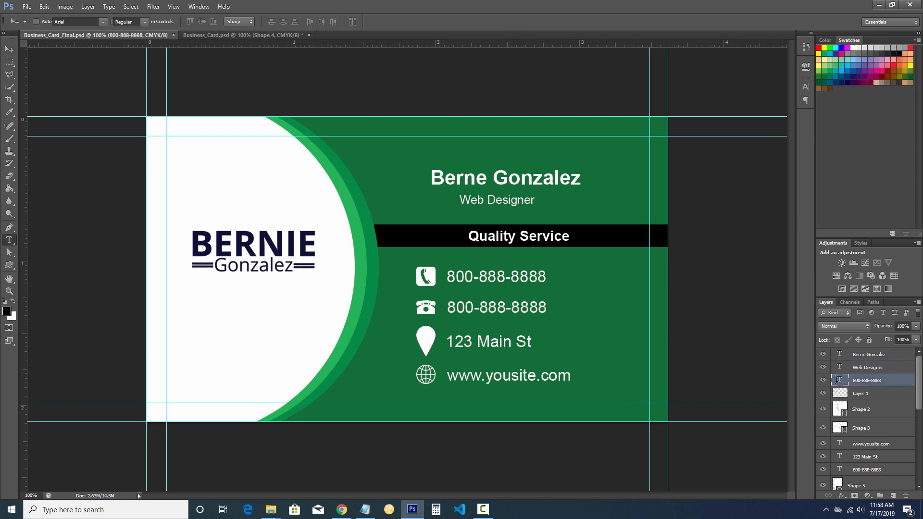
left_click(220, 35)
key("v")
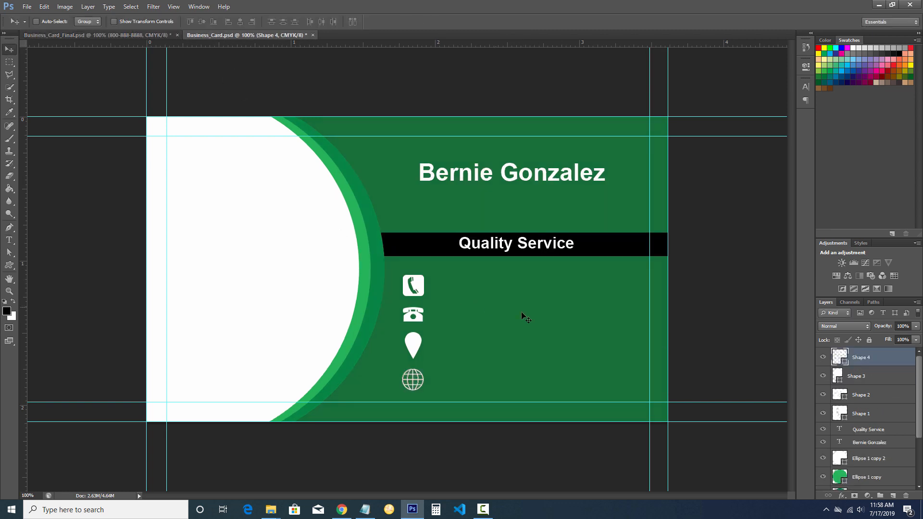
Step: Add the phone number as white 8 pt Arial Regular text beside the handset icon and align it level with the icon
left_click(9, 242)
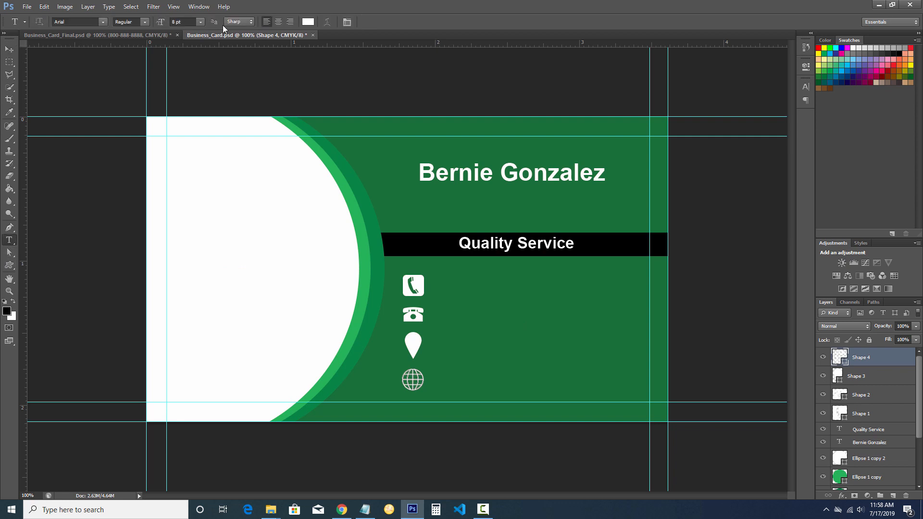
left_click(443, 286)
type("81")
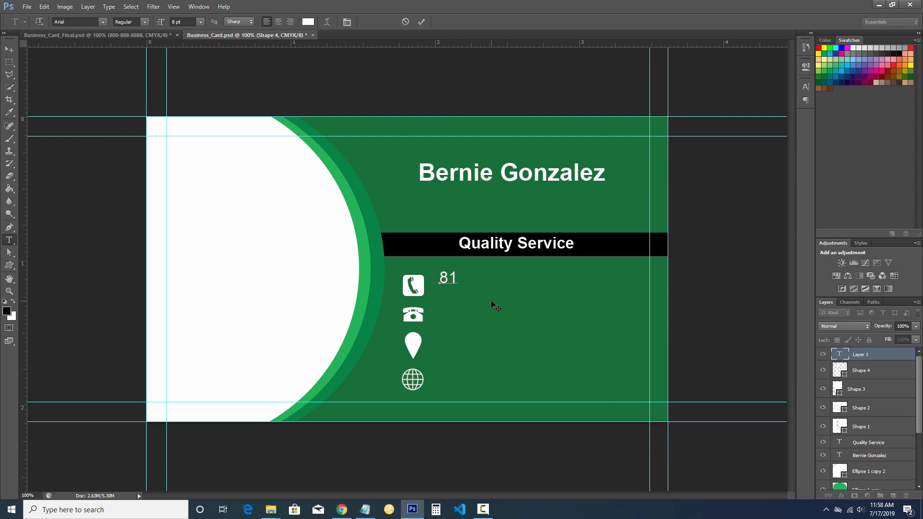
key("BackSpace")
type("00-888-8888")
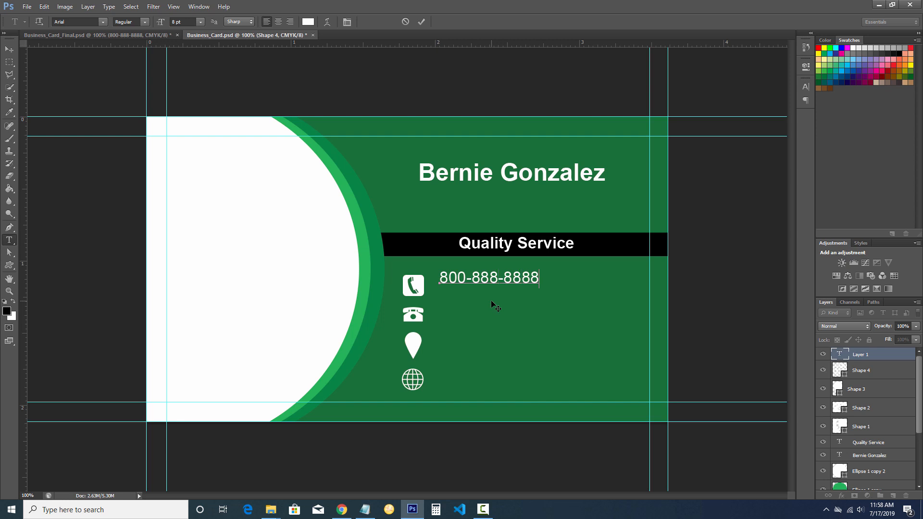
left_click(421, 21)
key("v")
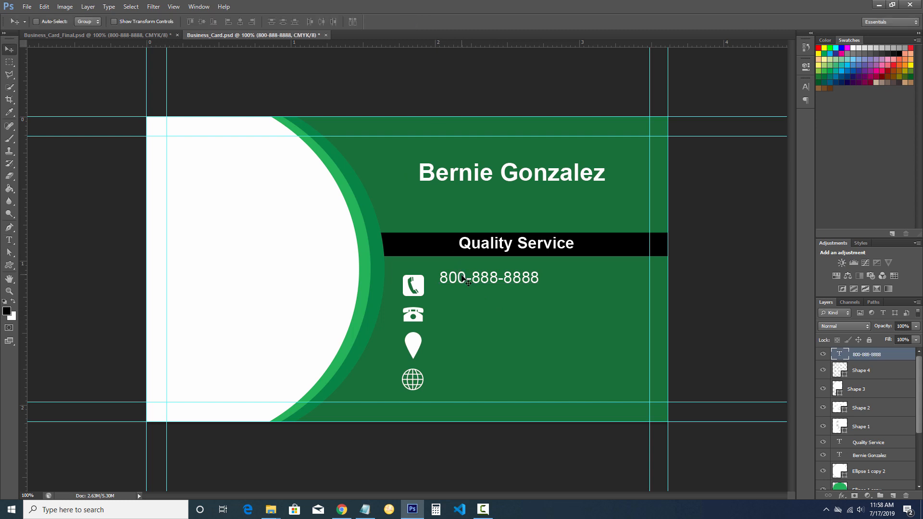
left_click_drag(459, 279, 461, 287)
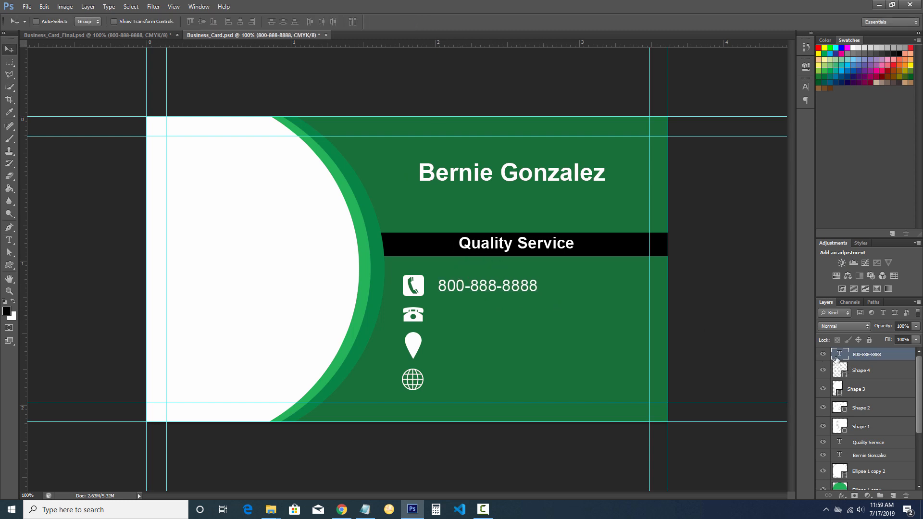
Step: Duplicate the phone number text layer and move the copy down beside the desk-telephone icon
right_click(864, 359)
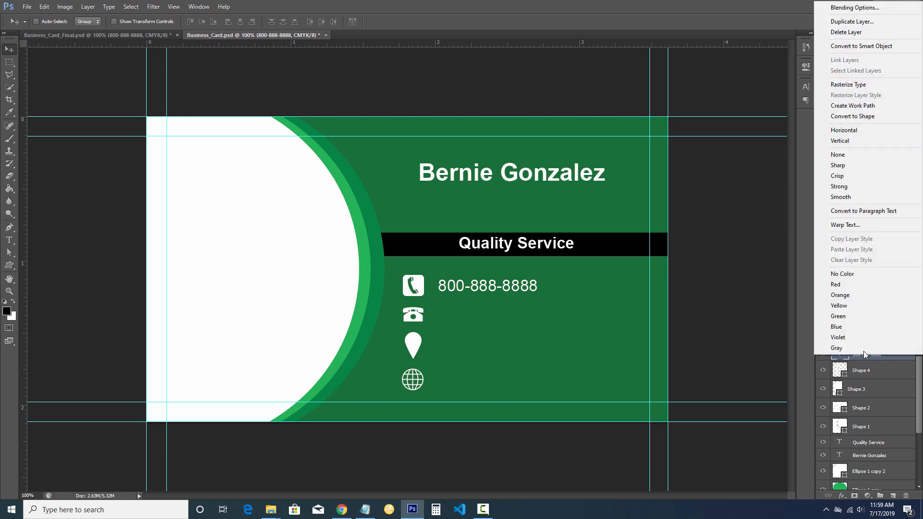
left_click(847, 24)
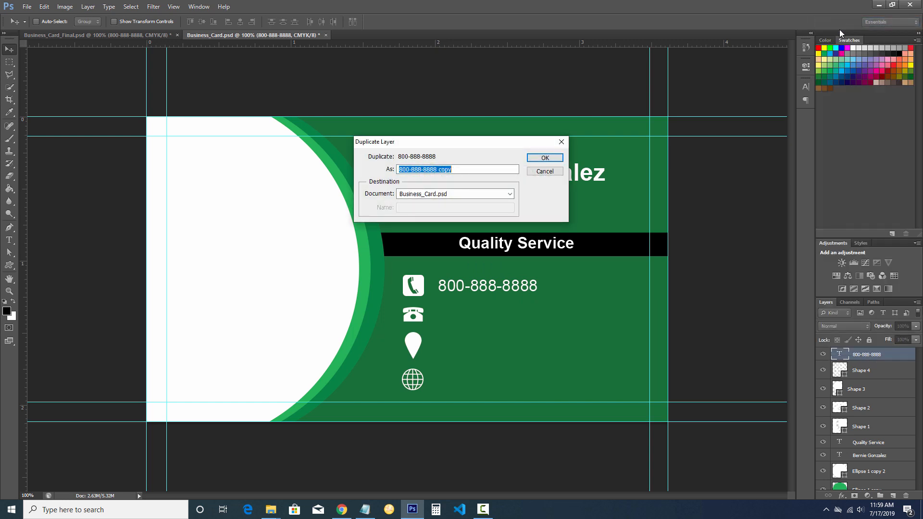
left_click(545, 158)
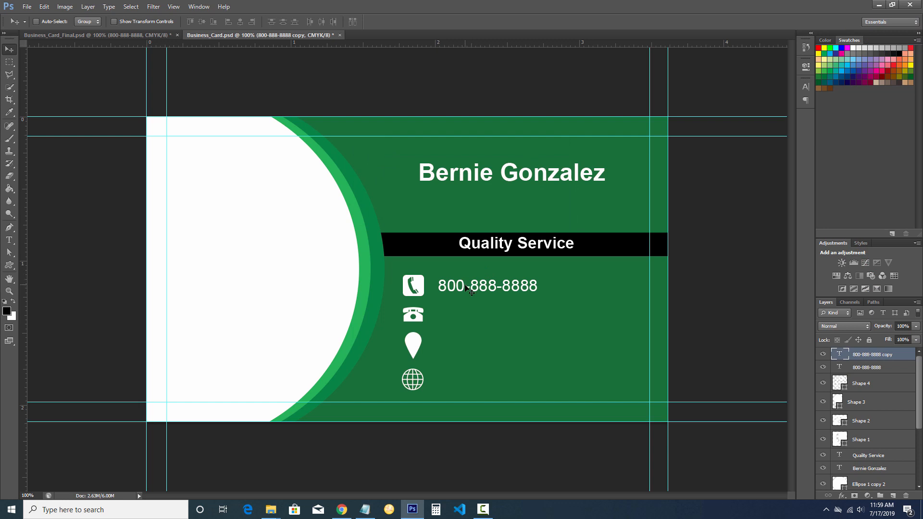
left_click_drag(465, 288, 467, 315)
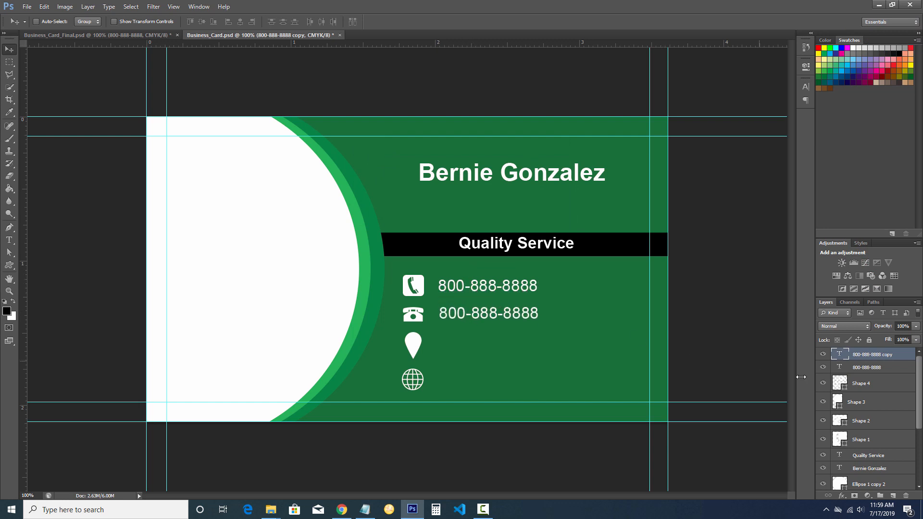
double_click(841, 355)
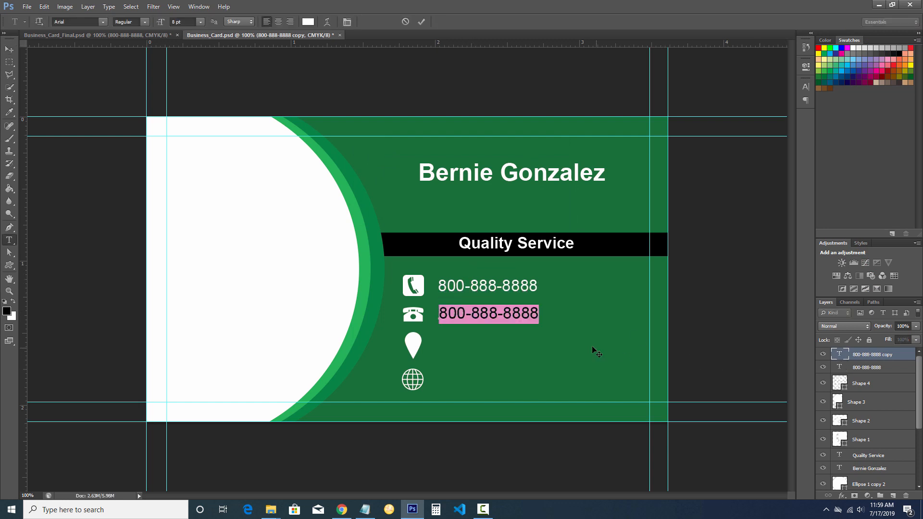
left_click(409, 21)
key("v")
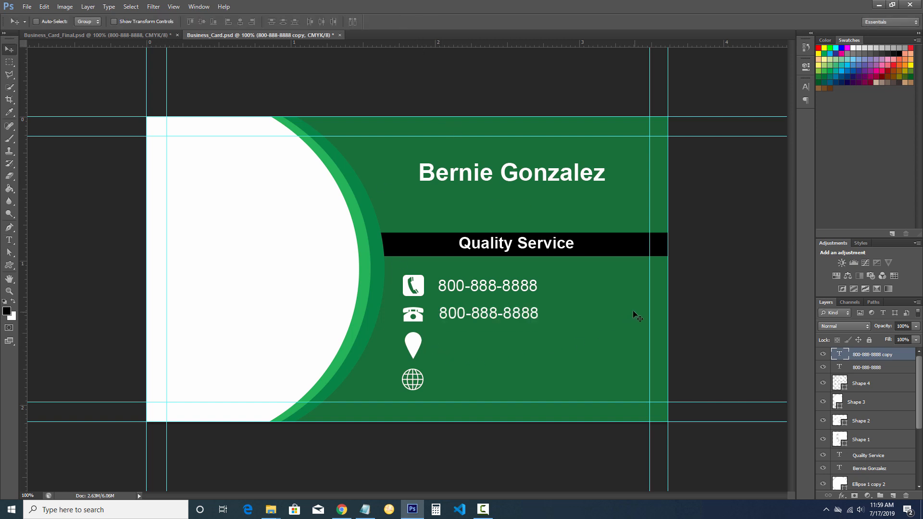
Step: Add the street address as white 8 pt Arial Regular text beside the location pin icon and align it with the icon
left_click(12, 244)
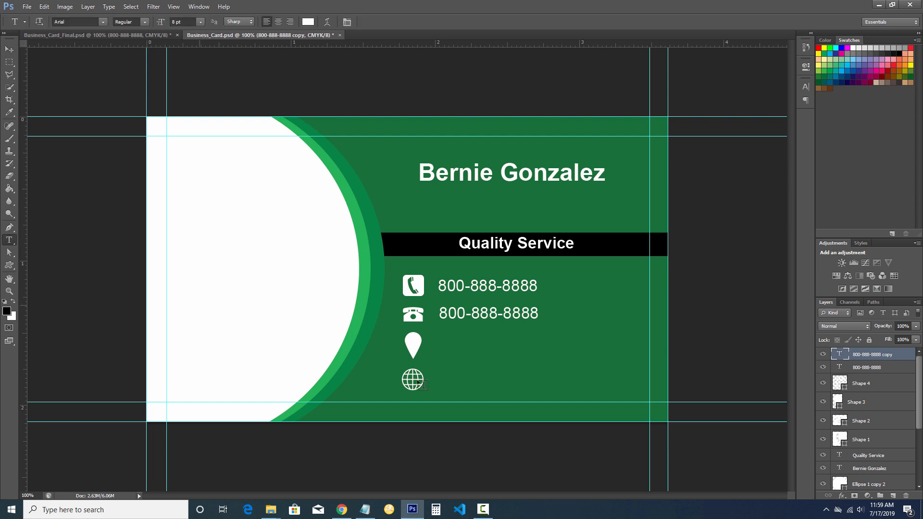
left_click(445, 351)
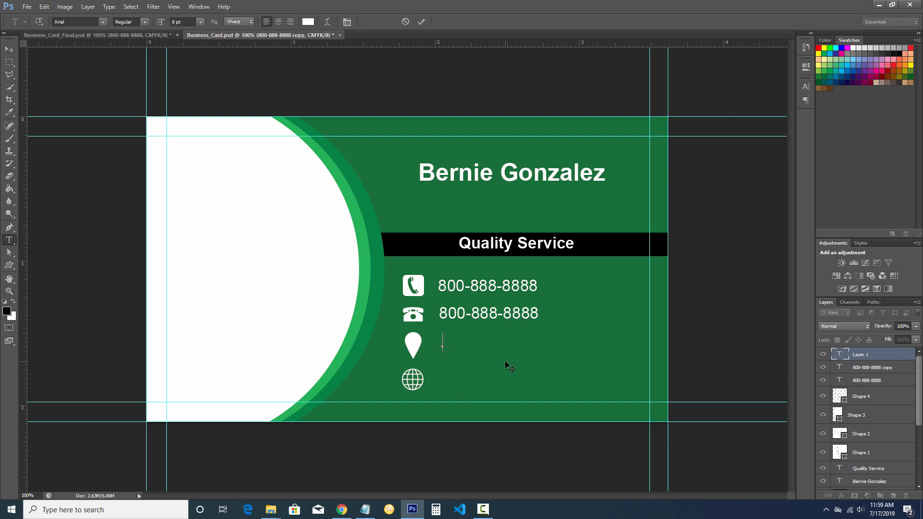
type("123 Main")
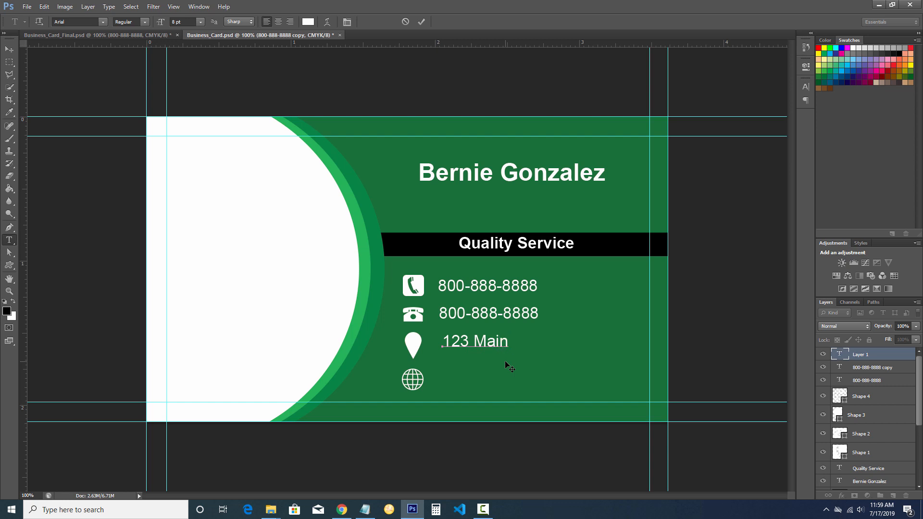
type(" St")
left_click(423, 23)
key("v")
left_click_drag(481, 343, 476, 350)
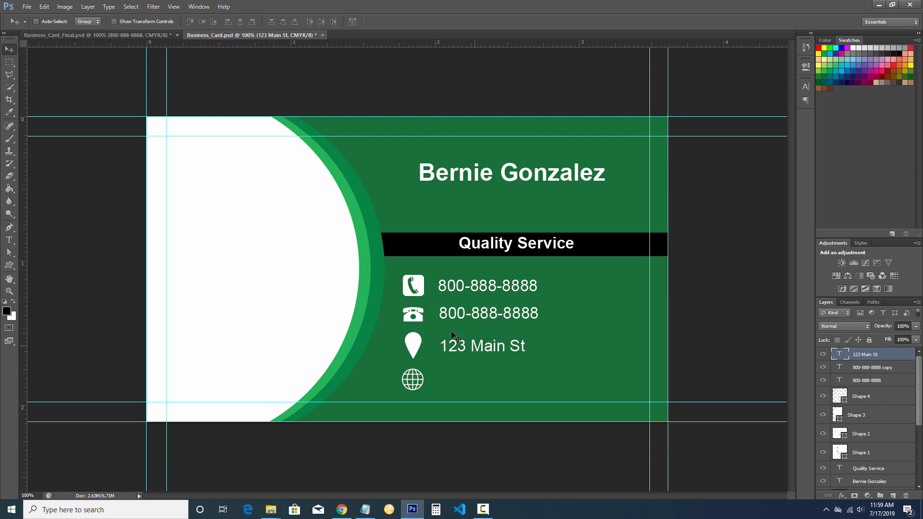
left_click(9, 240)
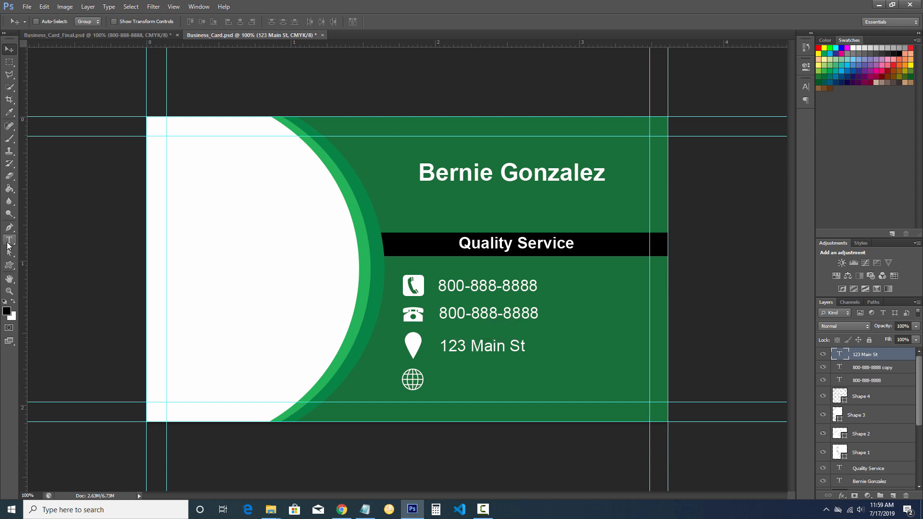
left_click(450, 386)
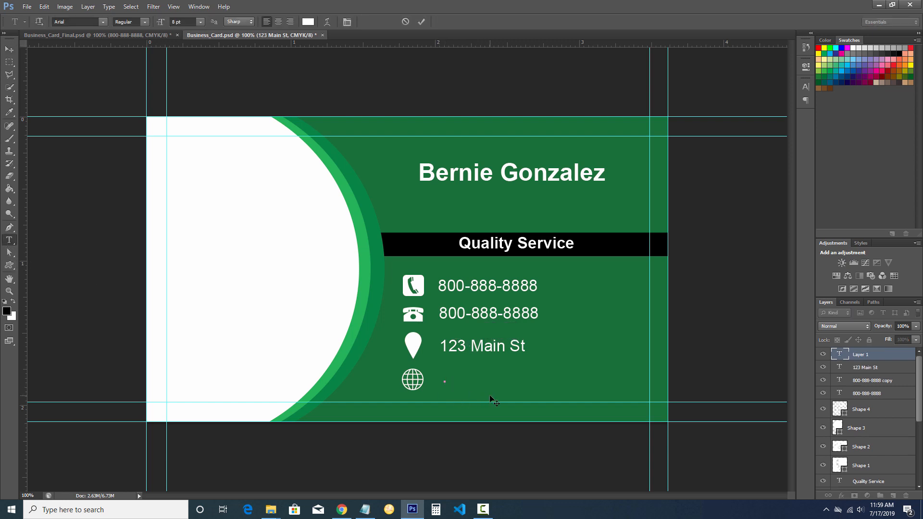
type("www.sebsite.com")
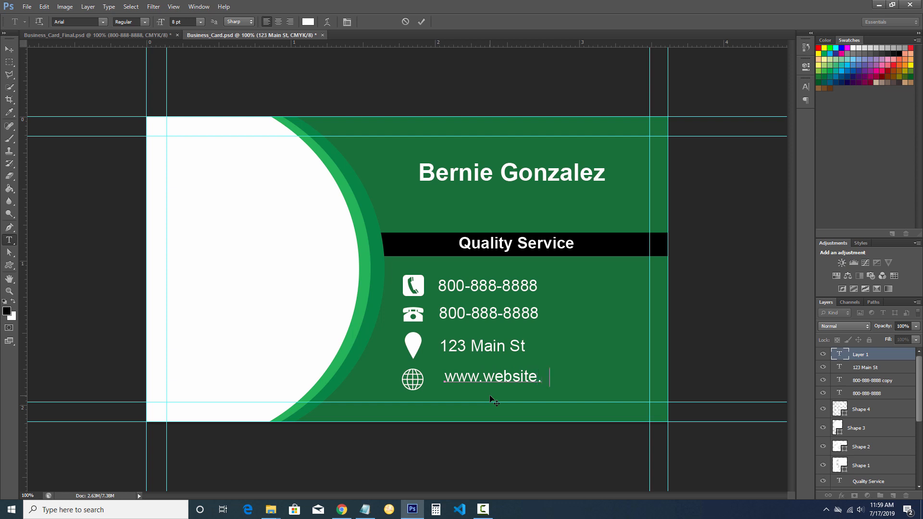
left_click(420, 22)
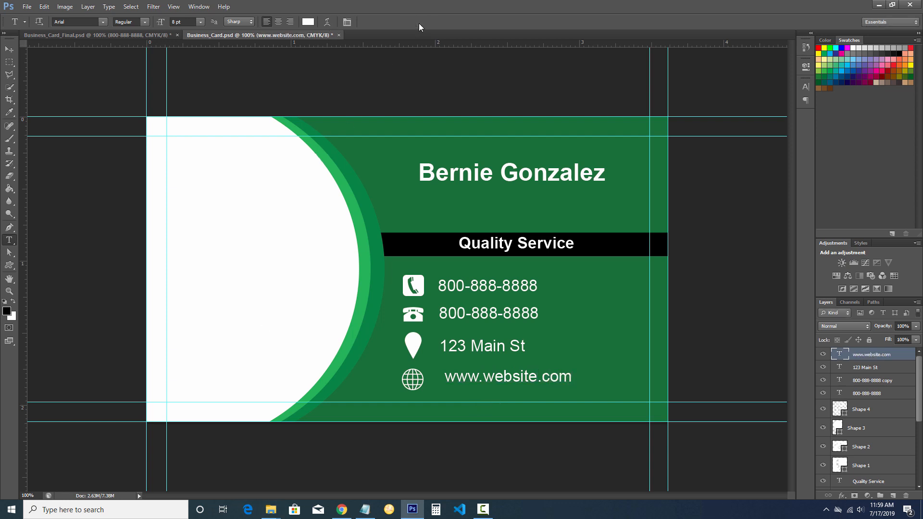
key("v")
left_click_drag(473, 378, 470, 376)
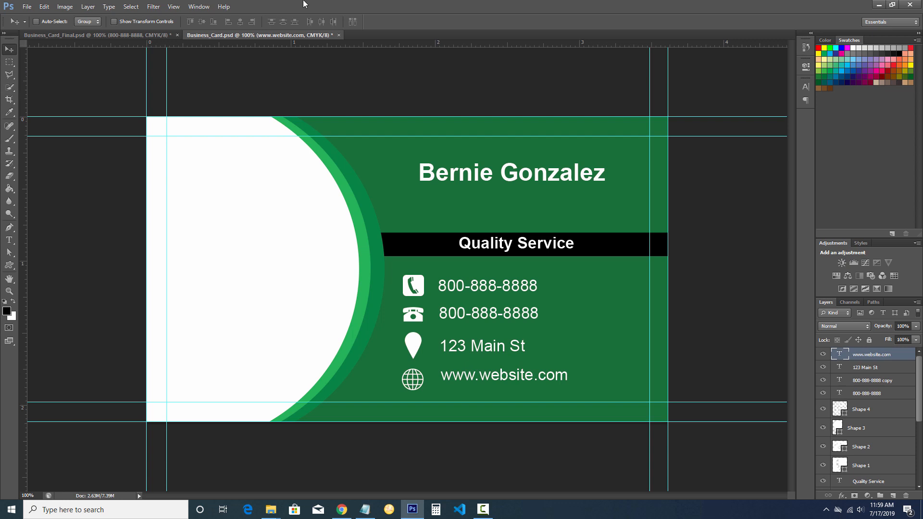
Step: Place a vertical guide at the left edge of the contact text and nudge the first phone number left to meet it
left_click_drag(25, 65, 438, 100)
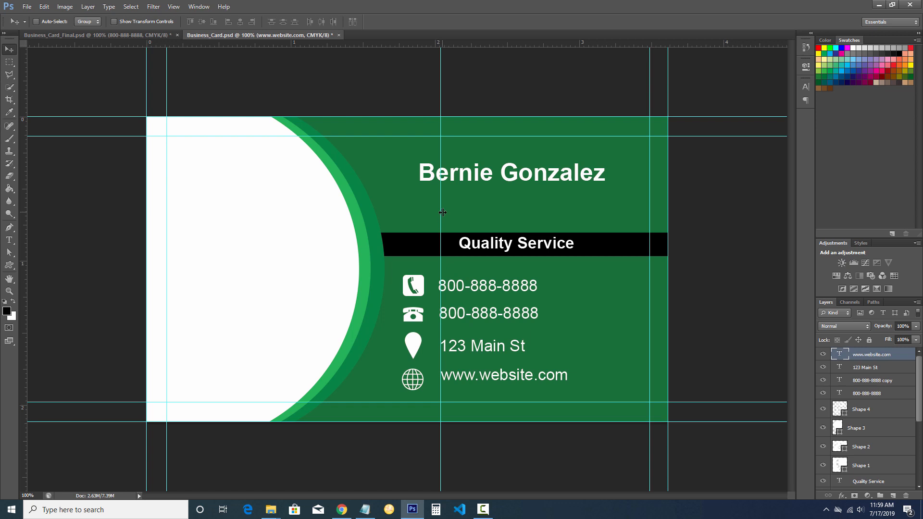
left_click_drag(442, 214, 433, 217)
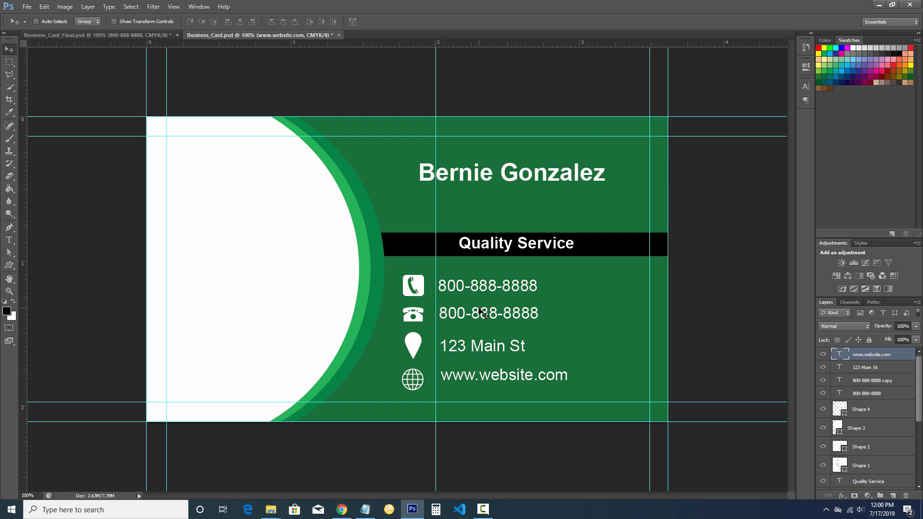
left_click(457, 289, "ctrl")
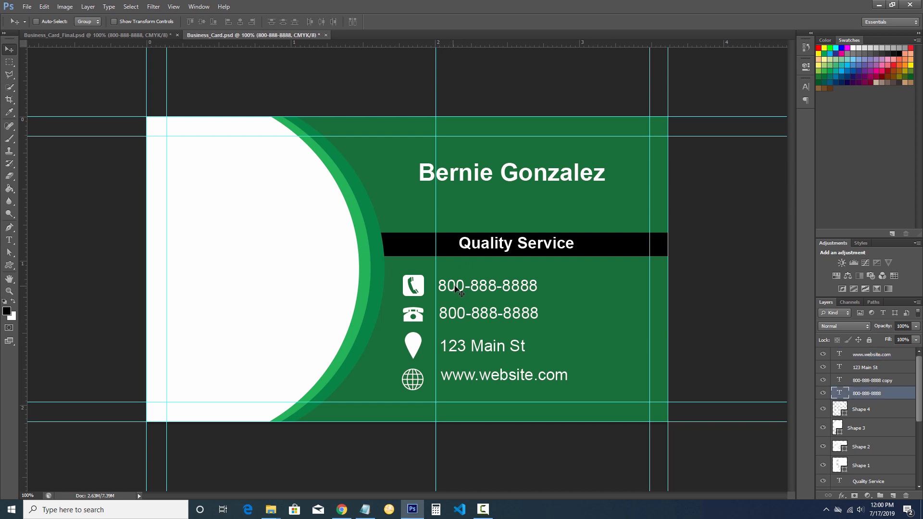
key("Left")
key("Left")
key("Left")
key("Left")
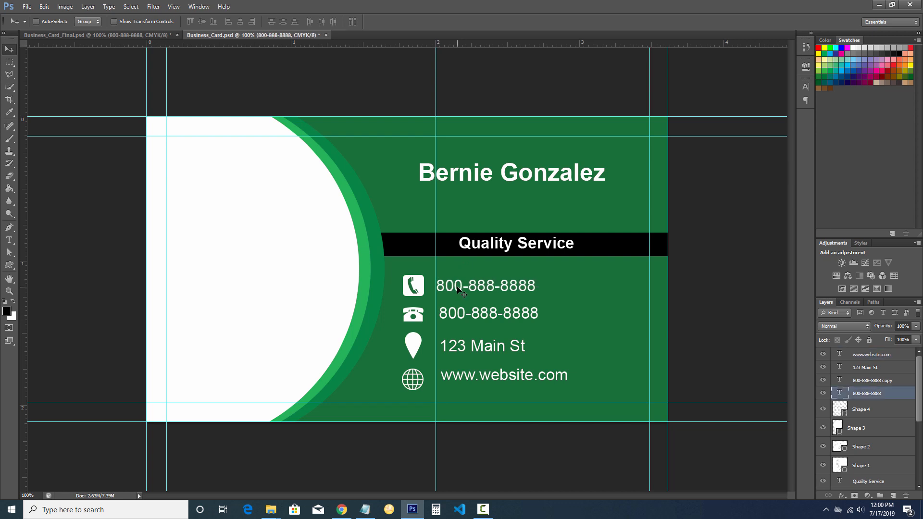
key("Left")
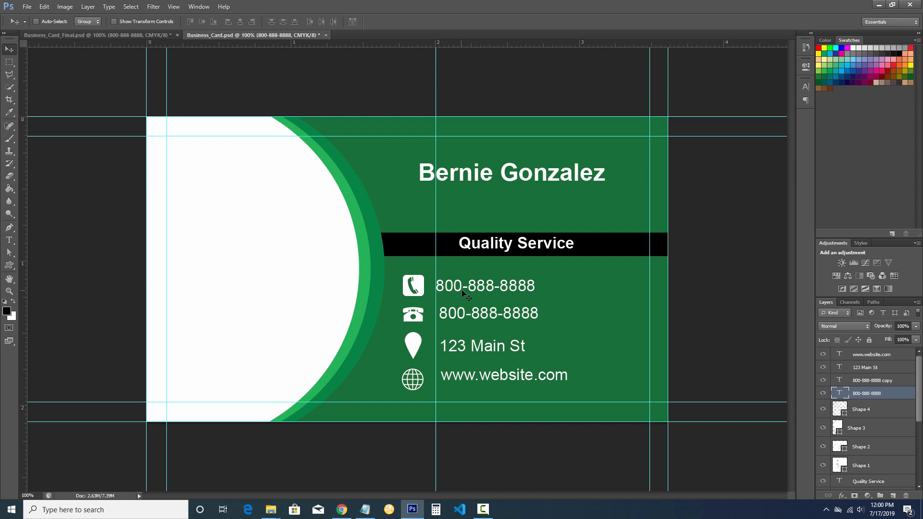
Step: Nudge the second phone number left until its left edge meets the vertical guide
left_click(463, 316, "ctrl")
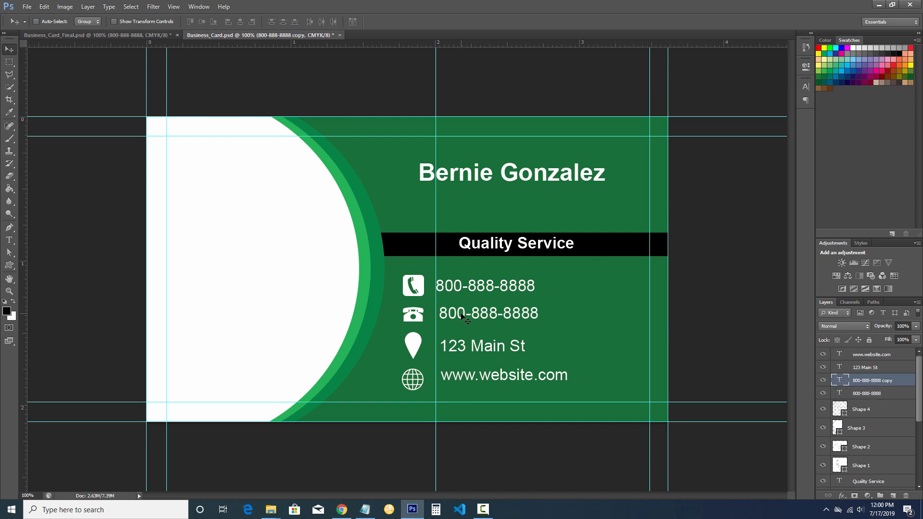
key("Left")
key("Left")
key("Left")
key("Left")
key("Left")
key("Left")
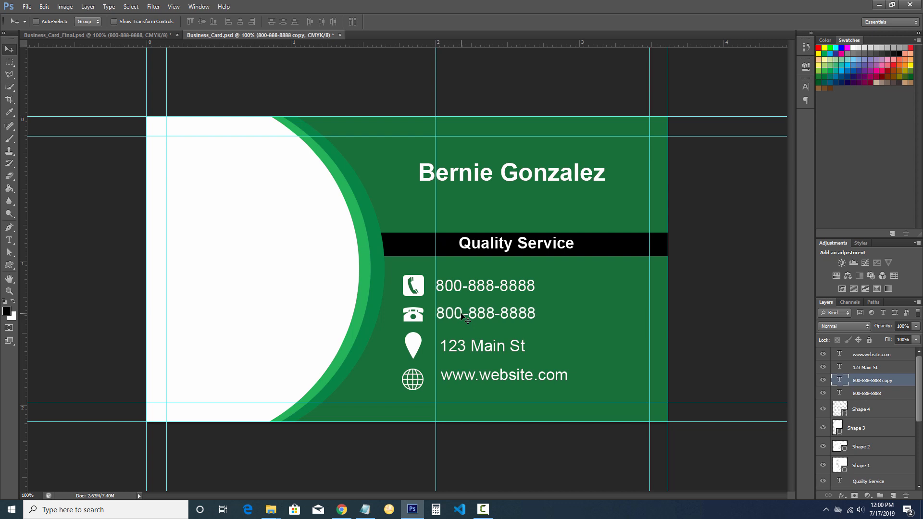
Step: Nudge the street address text left until its left edge meets the vertical guide
left_click(464, 349, "ctrl")
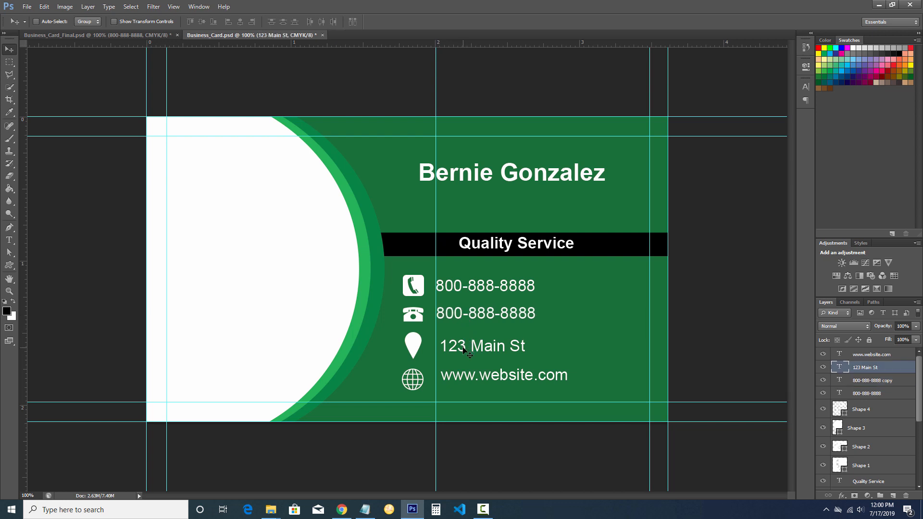
key("Left")
key("Left")
key("Left")
key("Left")
key("Left")
key("Left")
key("Left")
key("Left")
key("Left")
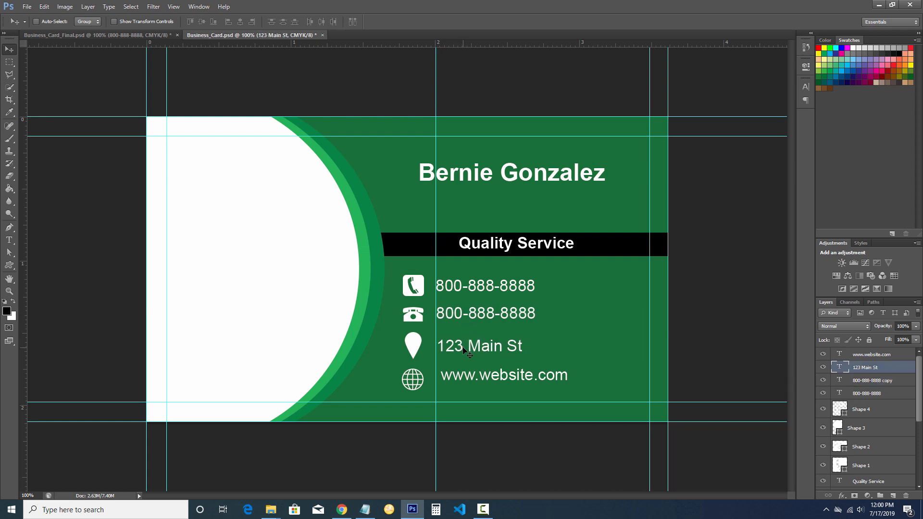
Step: Nudge the website text left toward the vertical guide and slightly down to sit level with the globe icon
left_click(455, 378, "ctrl")
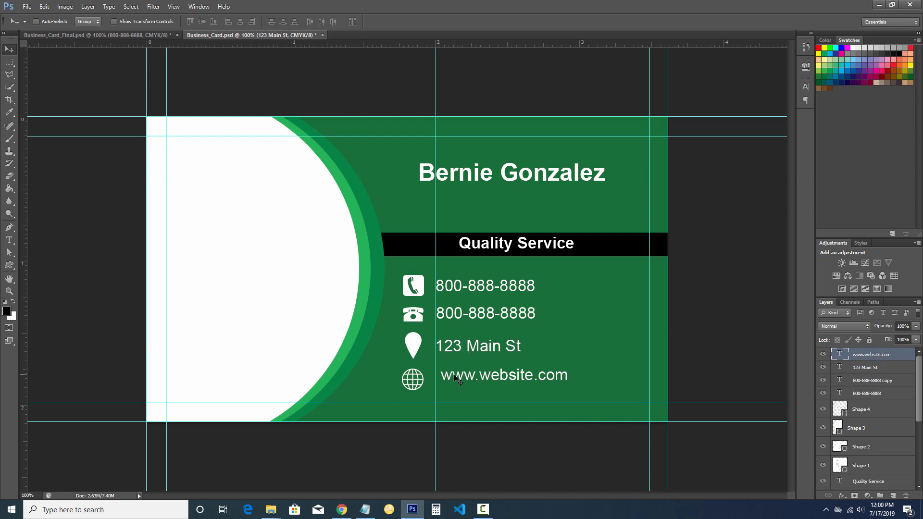
key("Left")
key("Left")
key("Left")
key("Left")
key("Left")
key("Left")
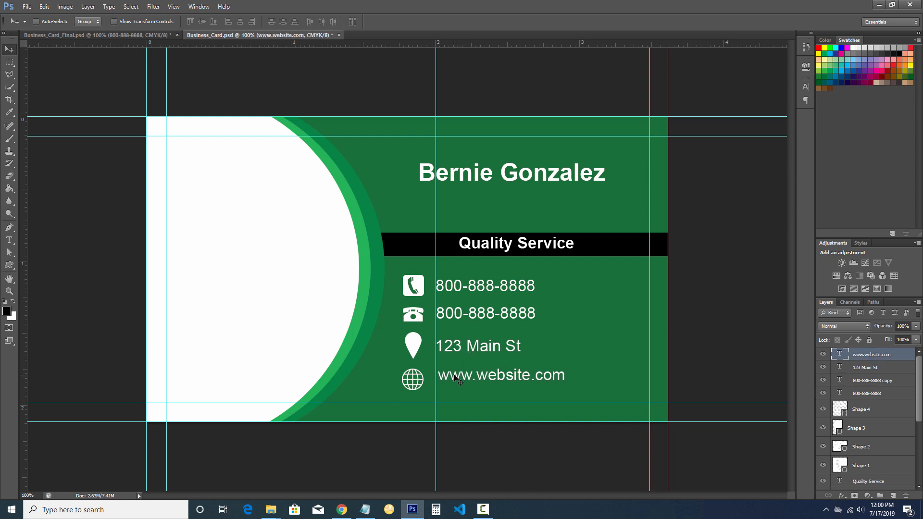
key("Left")
key("Down")
key("Down")
key("Down")
key("Down")
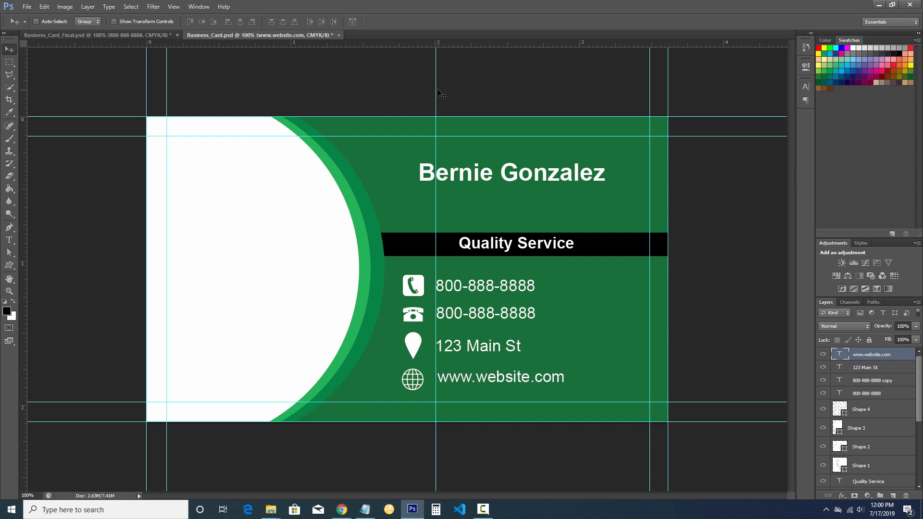
Step: Remove the vertical guide beside the contact text and move the second phone number slightly down, level with the desk-telephone icon
left_click_drag(297, 88, 9, 64)
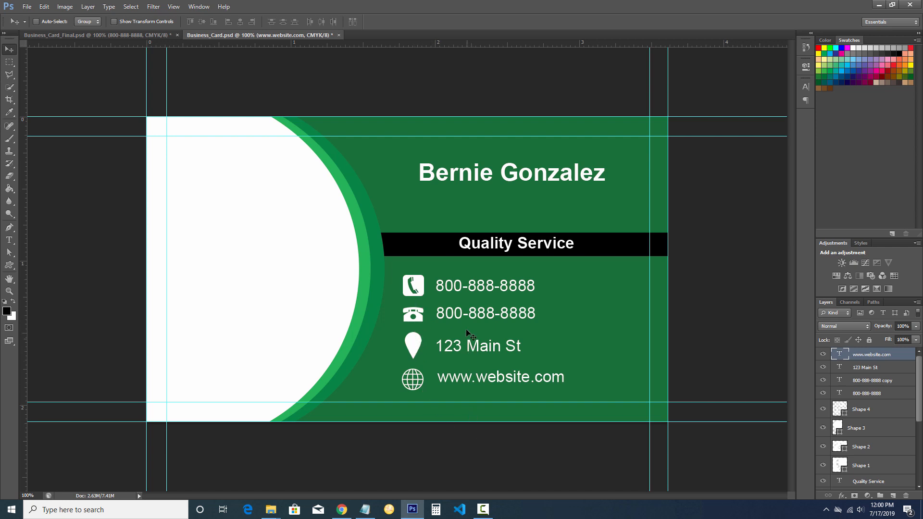
left_click(478, 315, "ctrl")
left_click_drag(477, 313, 478, 315)
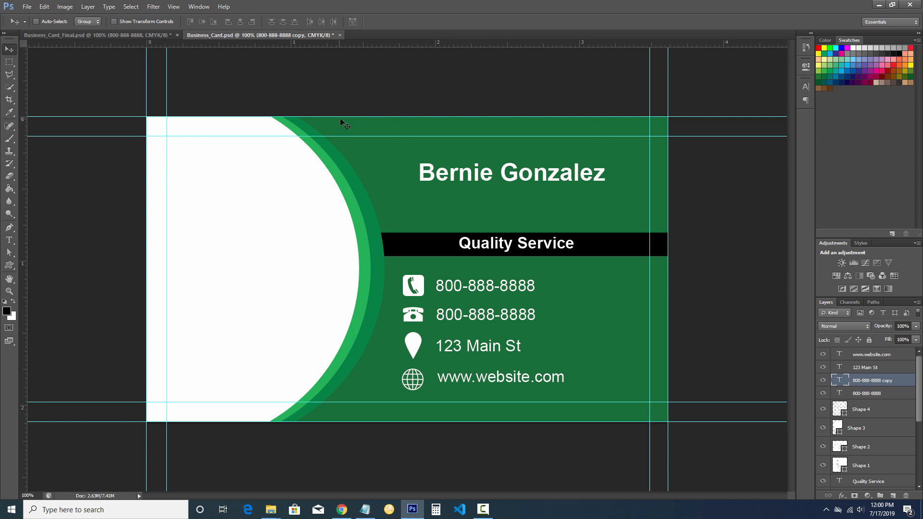
Step: Add the job title "Web Designer" as white Arial Regular text centred between the name and the tagline bar
left_click(9, 240)
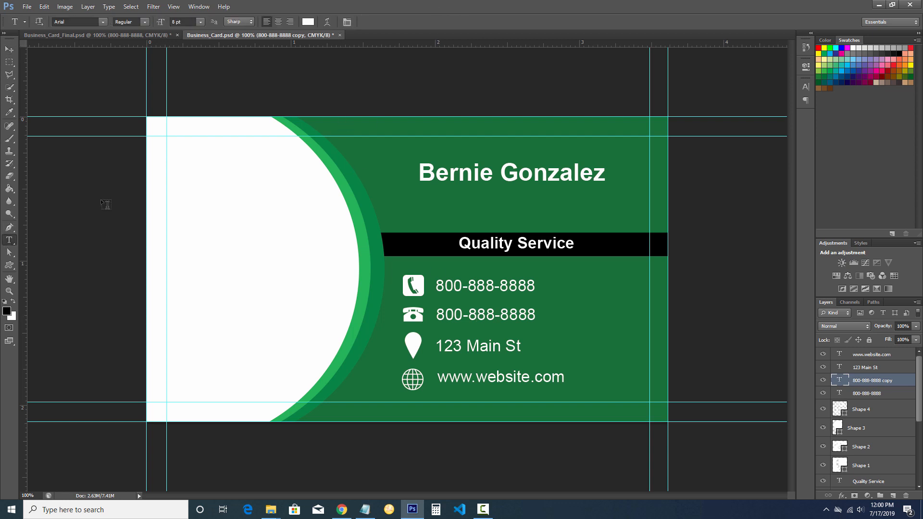
left_click(472, 198)
type("We")
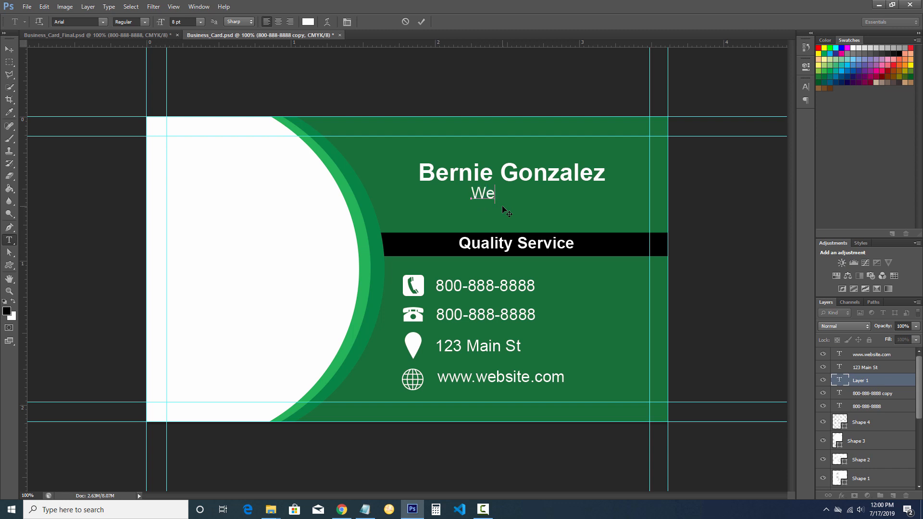
type("b Designer")
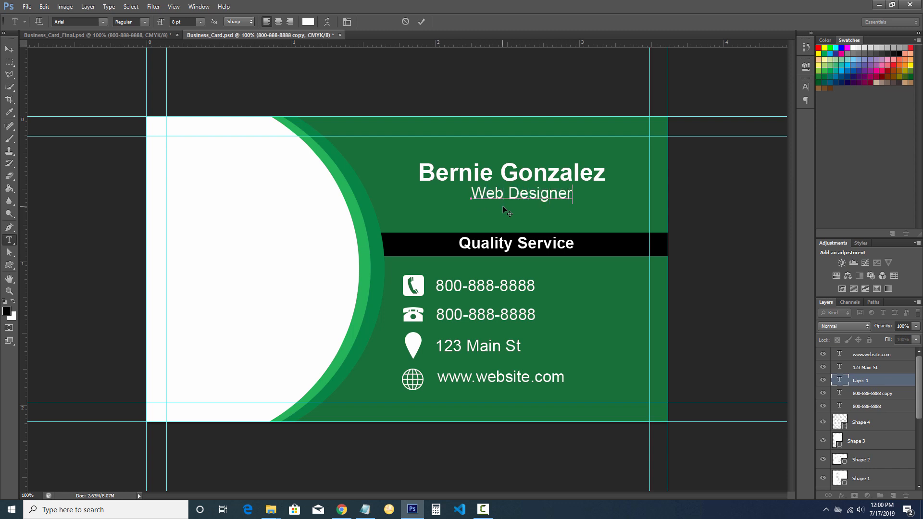
left_click(421, 21)
key("v")
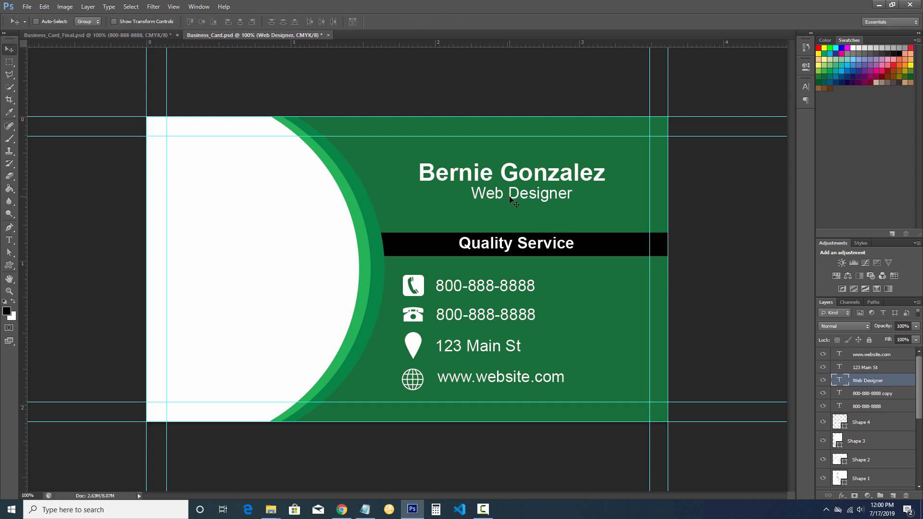
left_click_drag(511, 200, 499, 203)
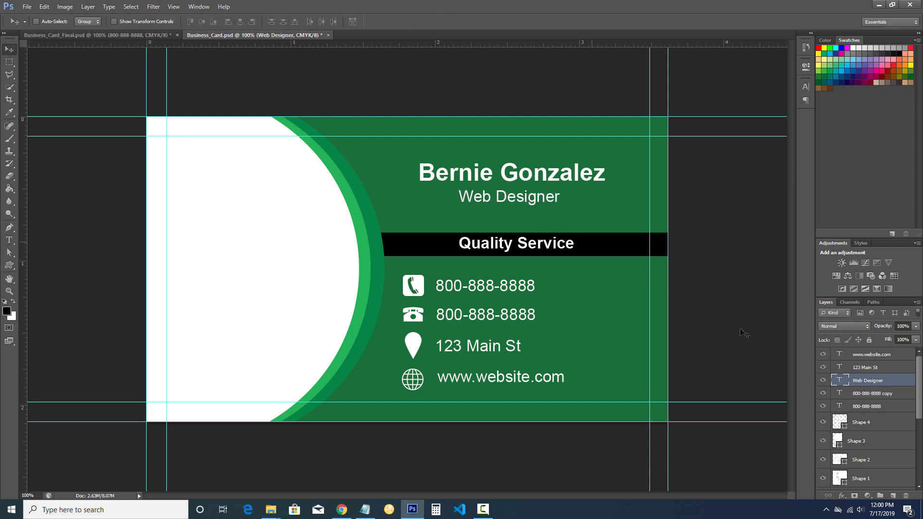
Step: Set the font size of the "Web Designer" text to 7 pt
double_click(840, 380)
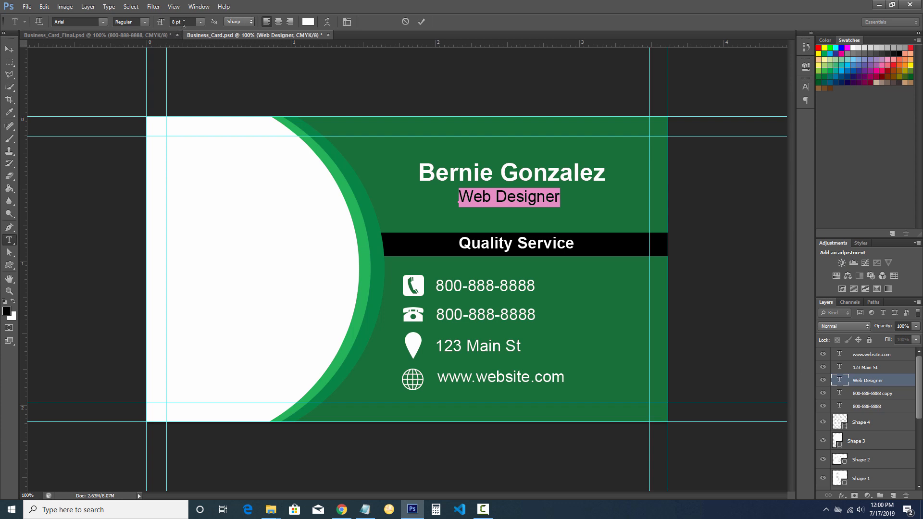
left_click(201, 21)
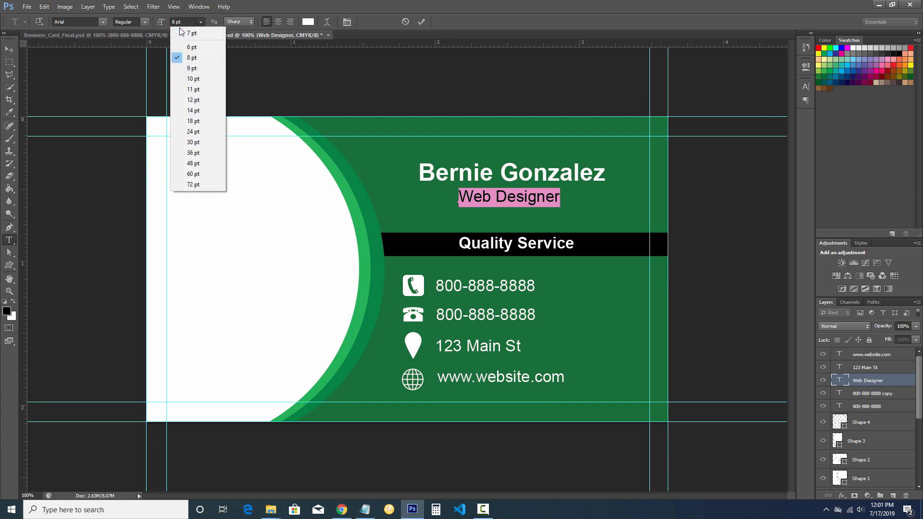
left_click(193, 33)
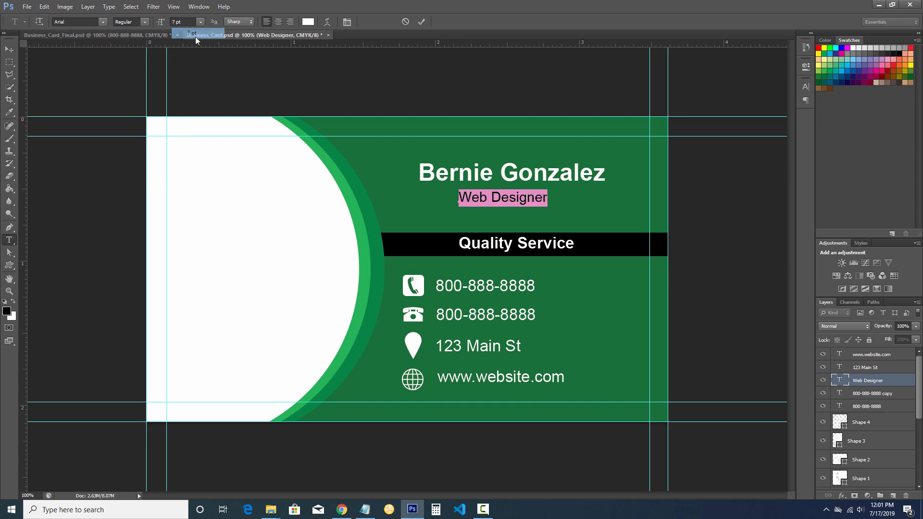
left_click(421, 23)
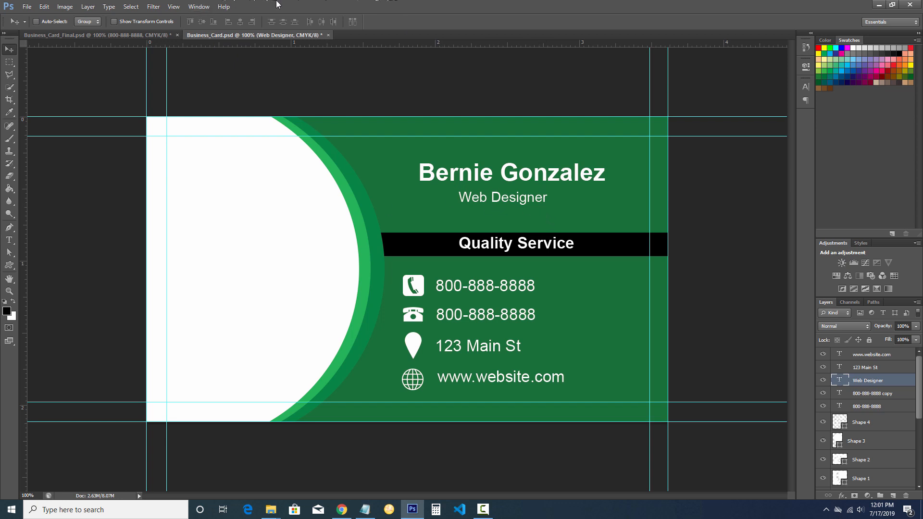
Step: Open logo.png and copy its logo layer onto the white area of Business_Card.psd
left_click(30, 8)
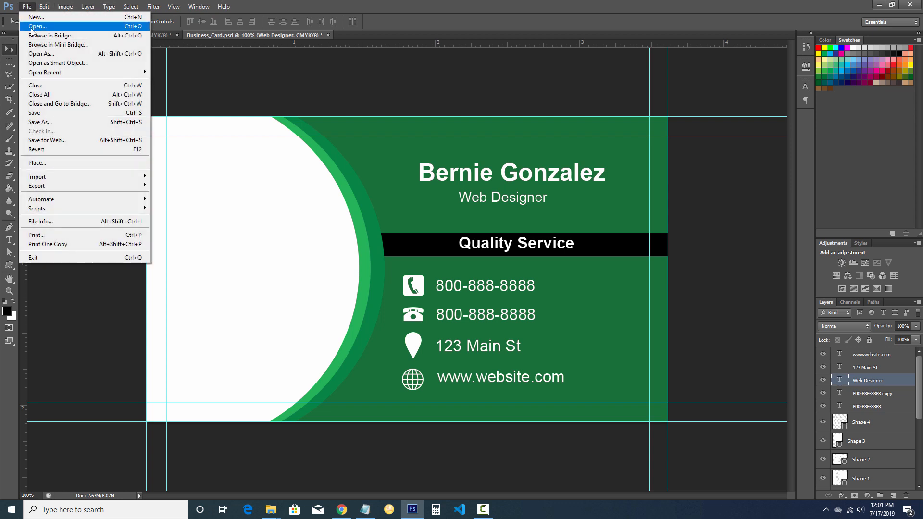
left_click(37, 27)
left_click(396, 149)
double_click(396, 150)
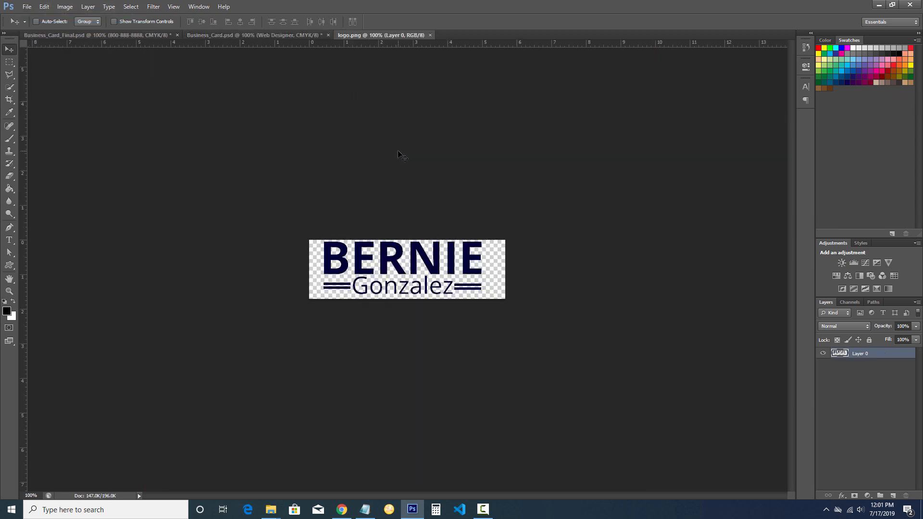
left_click_drag(387, 255, 254, 253)
Step: Scale the logo proportionally to about 77% and reposition it near the middle of the white area
key("ctrl+t")
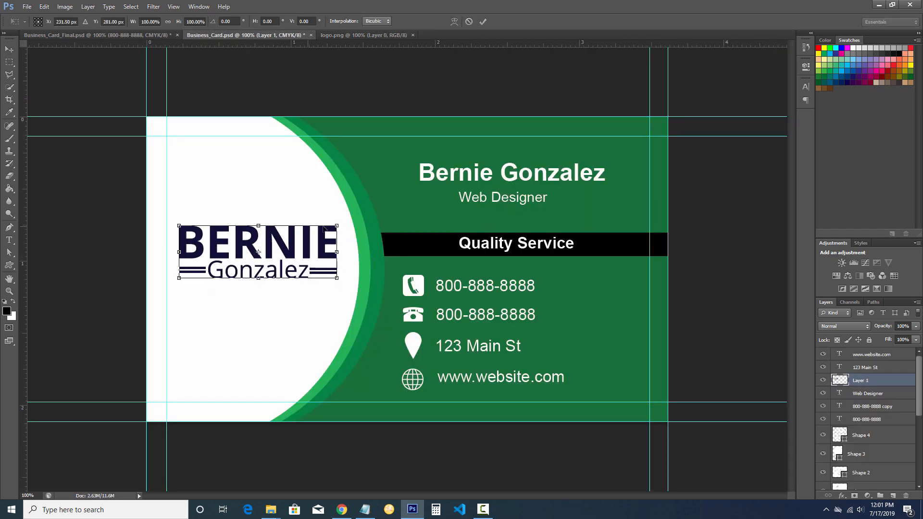
left_click_drag(339, 225, 302, 231)
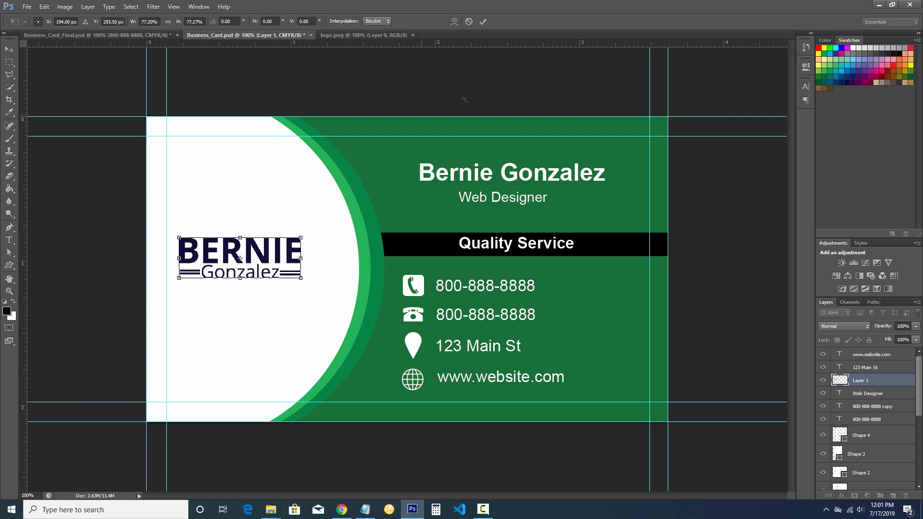
left_click(483, 21)
left_click_drag(241, 262, 256, 266)
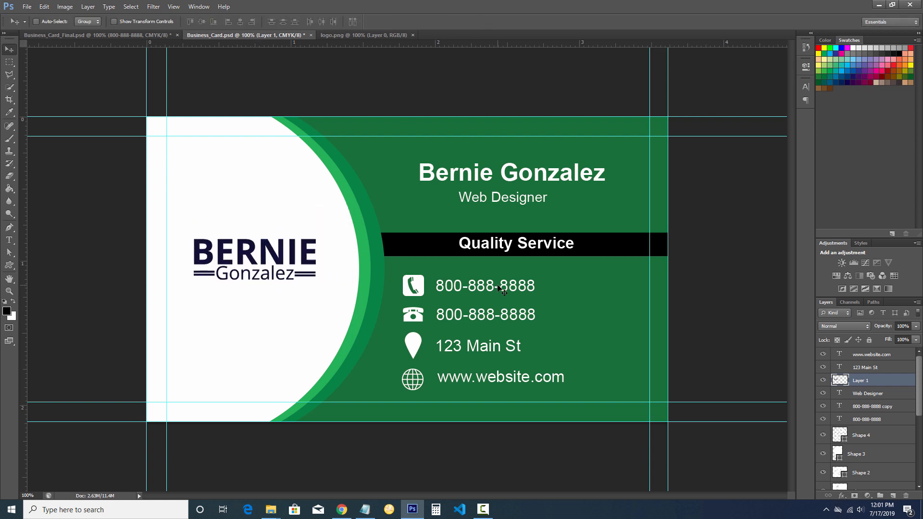